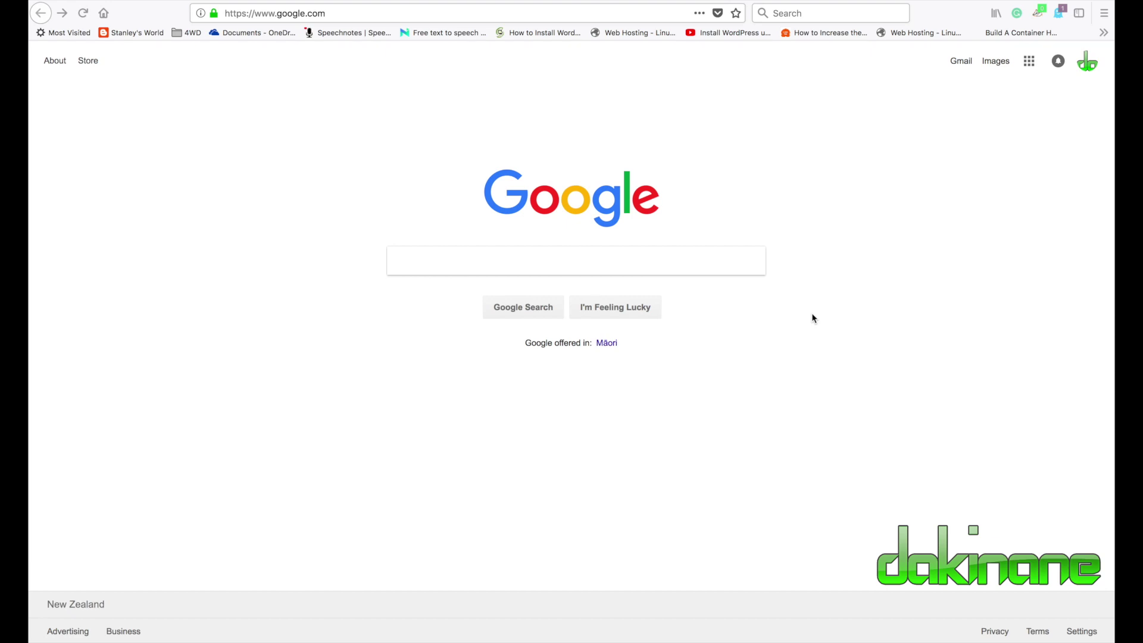
Open Google's products page from the full list of Google apps.
click(1029, 67)
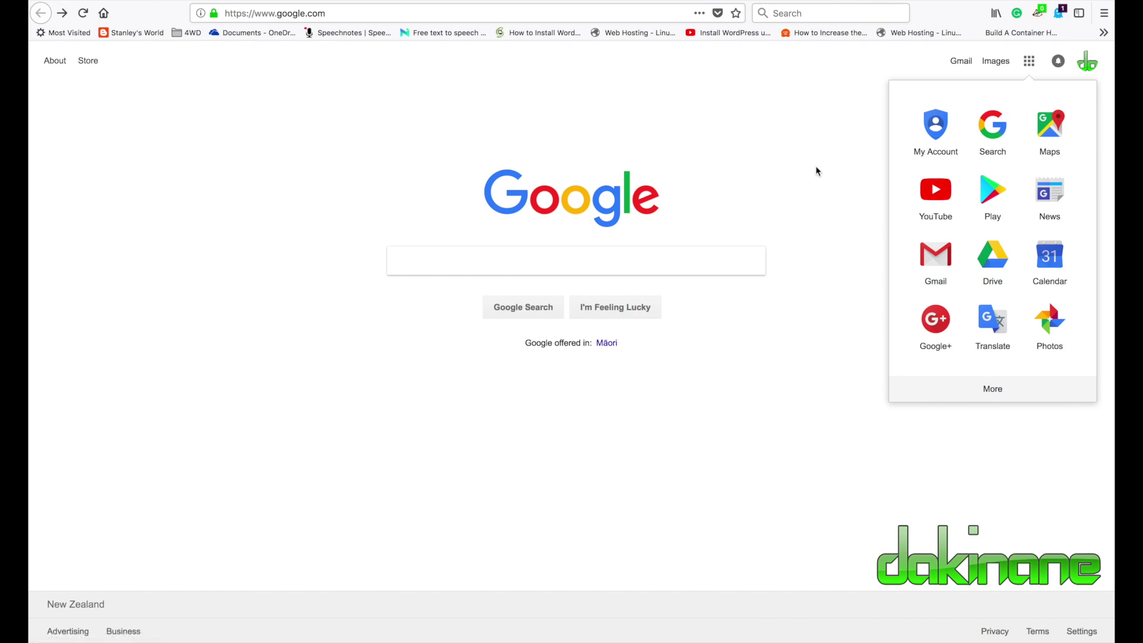
click(990, 390)
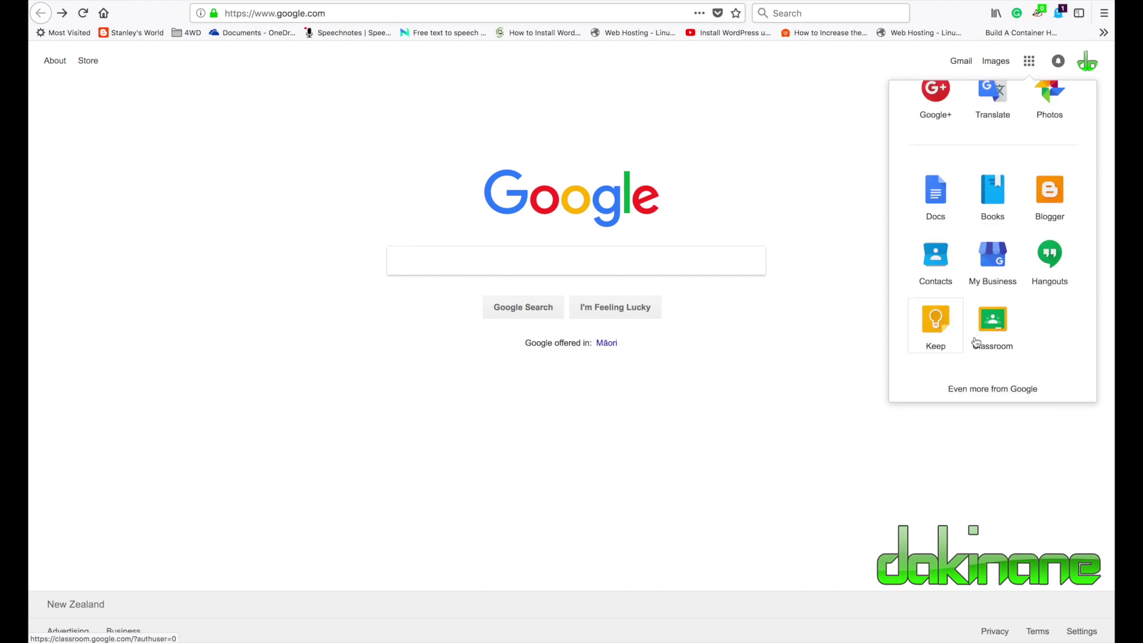
click(988, 390)
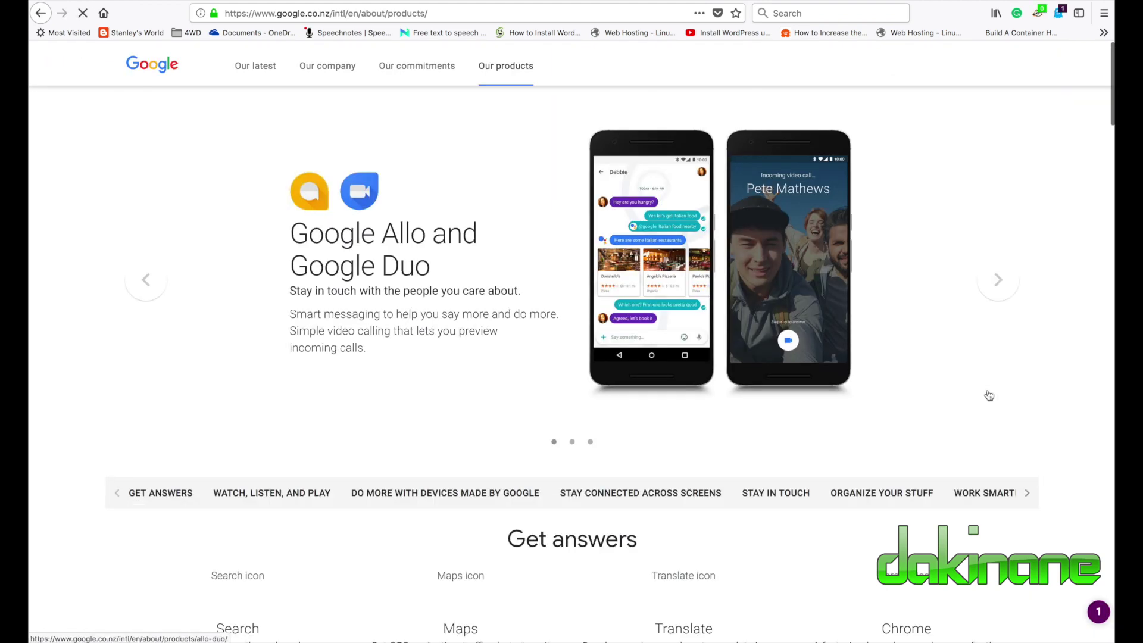
Find Sites among all the Google products and open it.
scroll(989, 395, down, 15)
scroll(988, 395, down, 20)
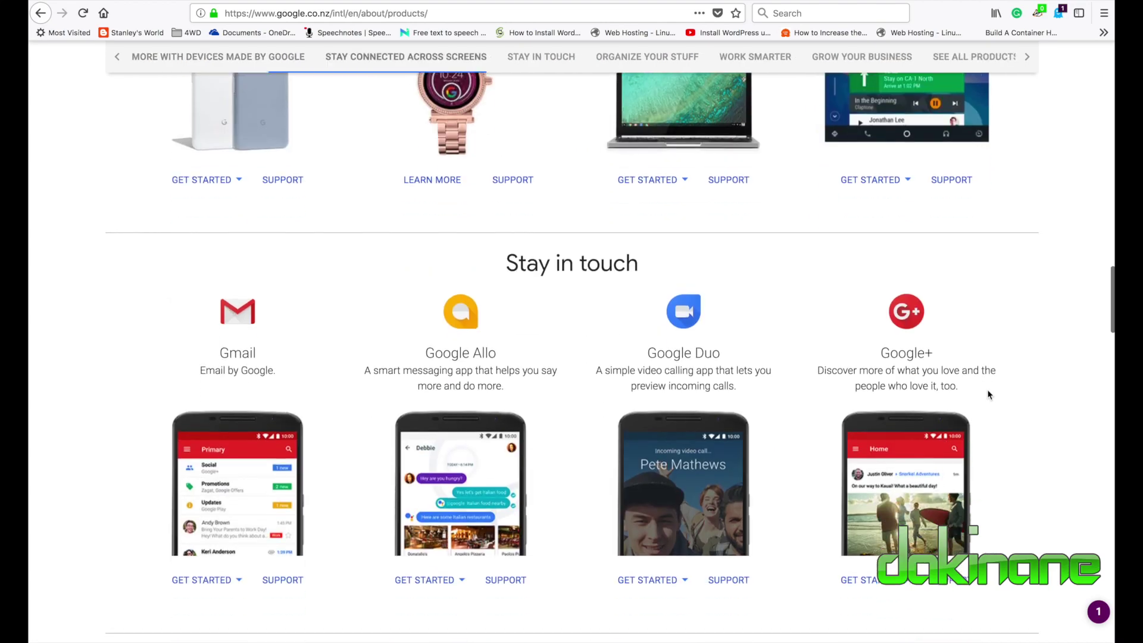
scroll(989, 395, down, 10)
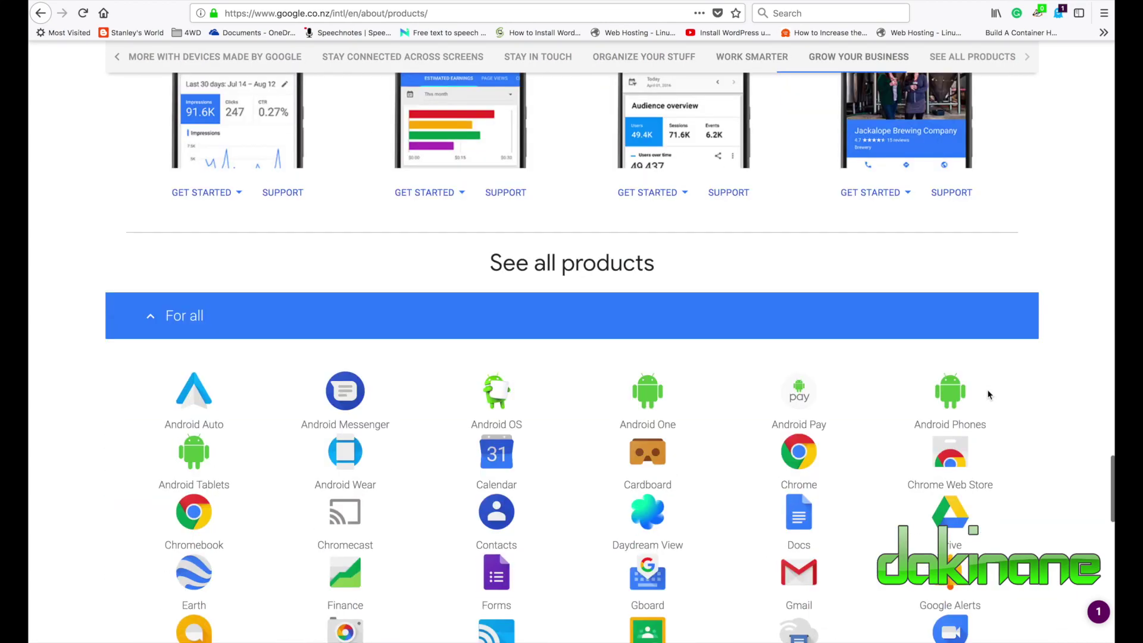
scroll(989, 395, up, 1)
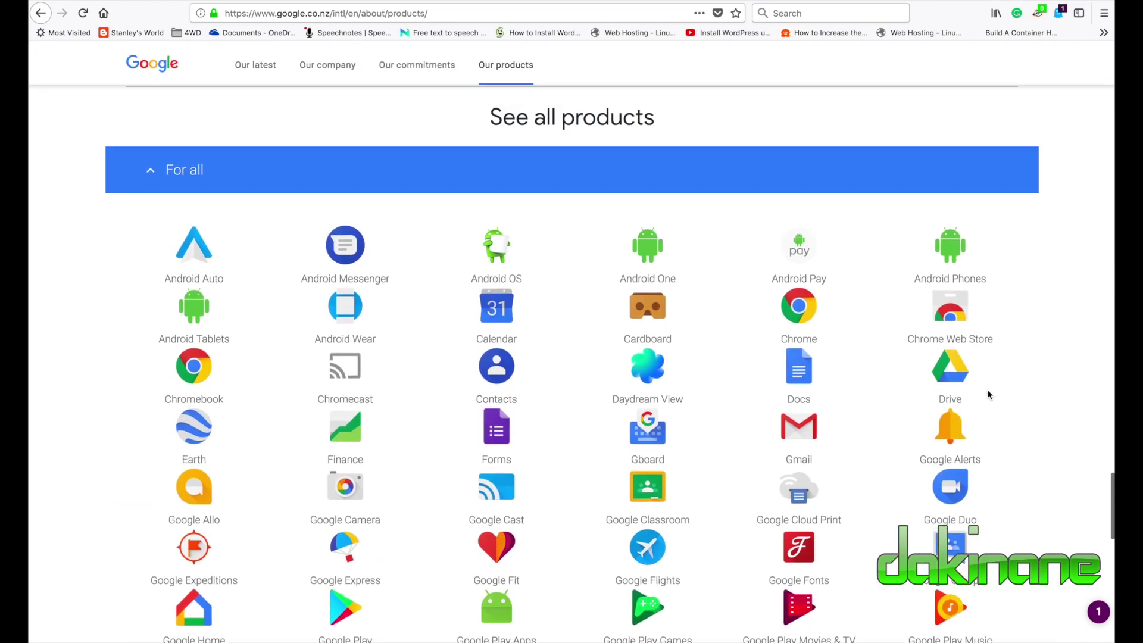
scroll(989, 395, down, 3)
scroll(987, 395, down, 3)
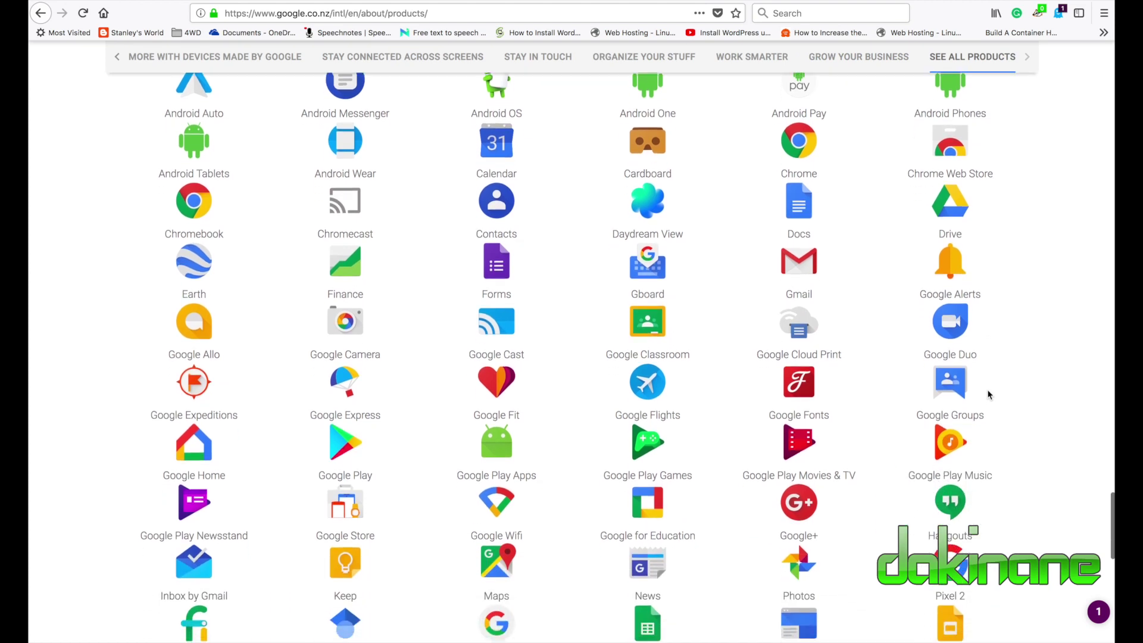
scroll(989, 396, down, 1)
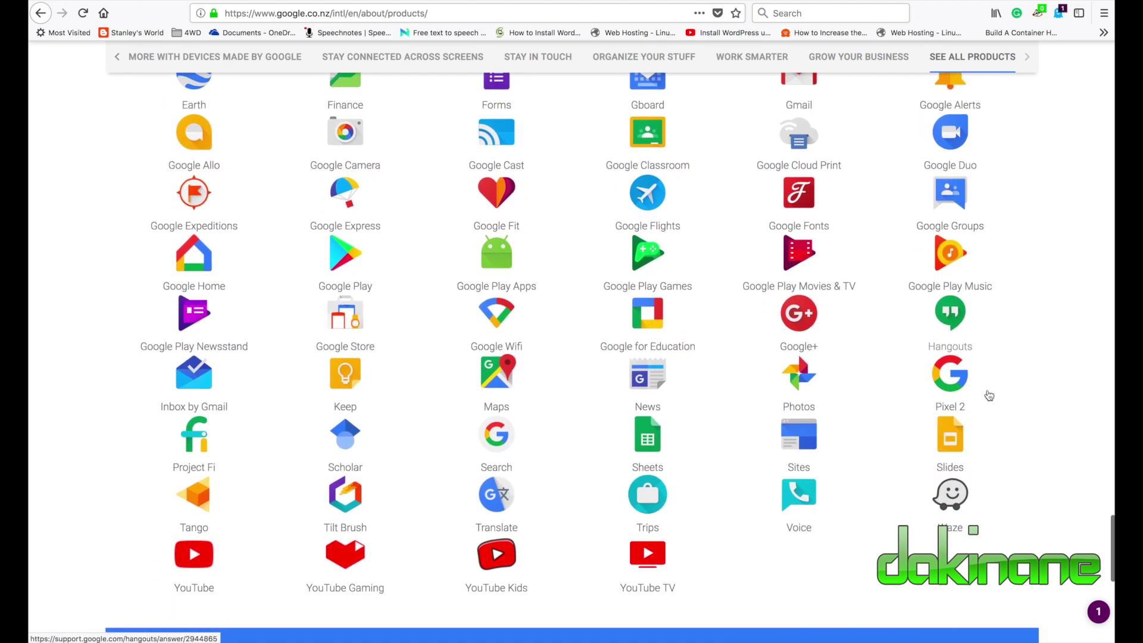
click(800, 441)
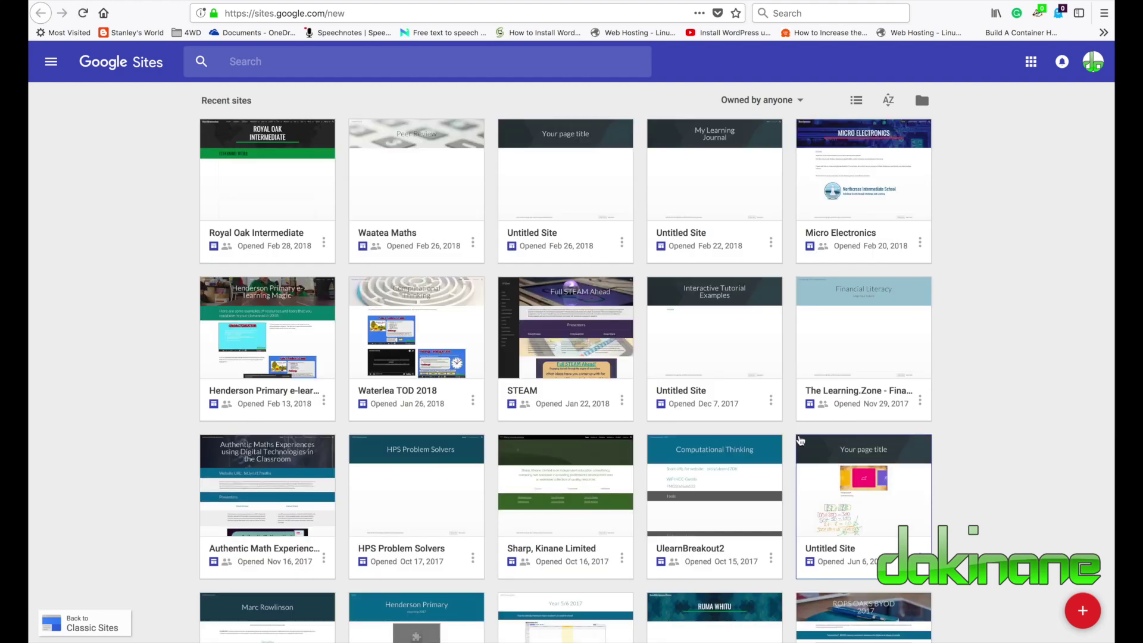
Look through the recent sites and open the Untitled Site last opened on Feb 26, 2018.
scroll(800, 441, down, 3)
scroll(801, 440, up, 3)
scroll(801, 440, down, 3)
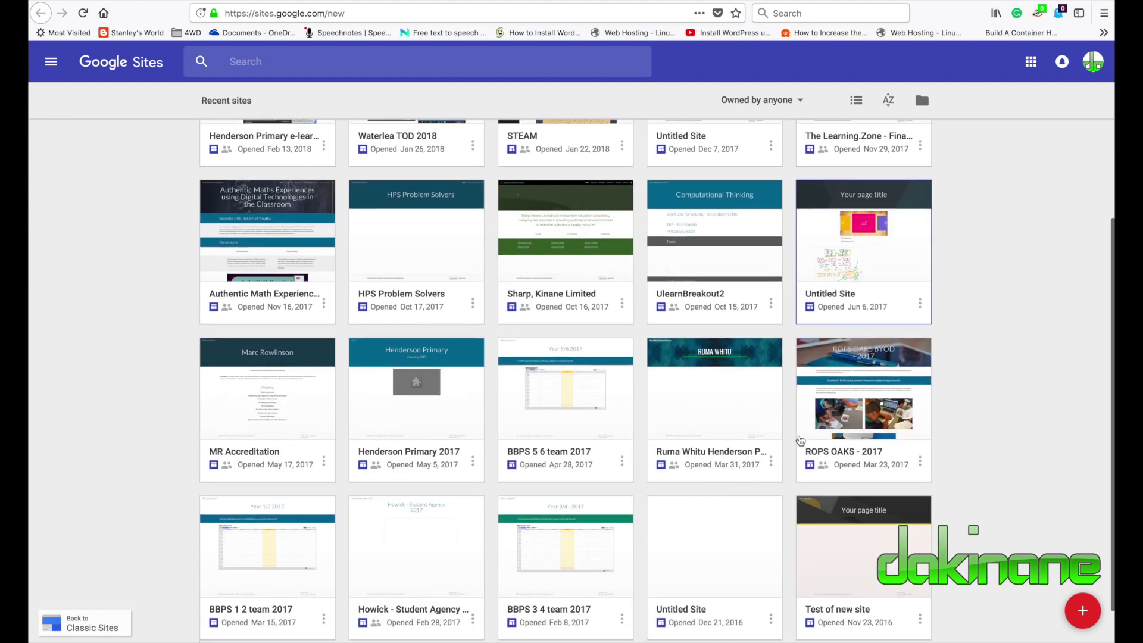
scroll(800, 441, up, 3)
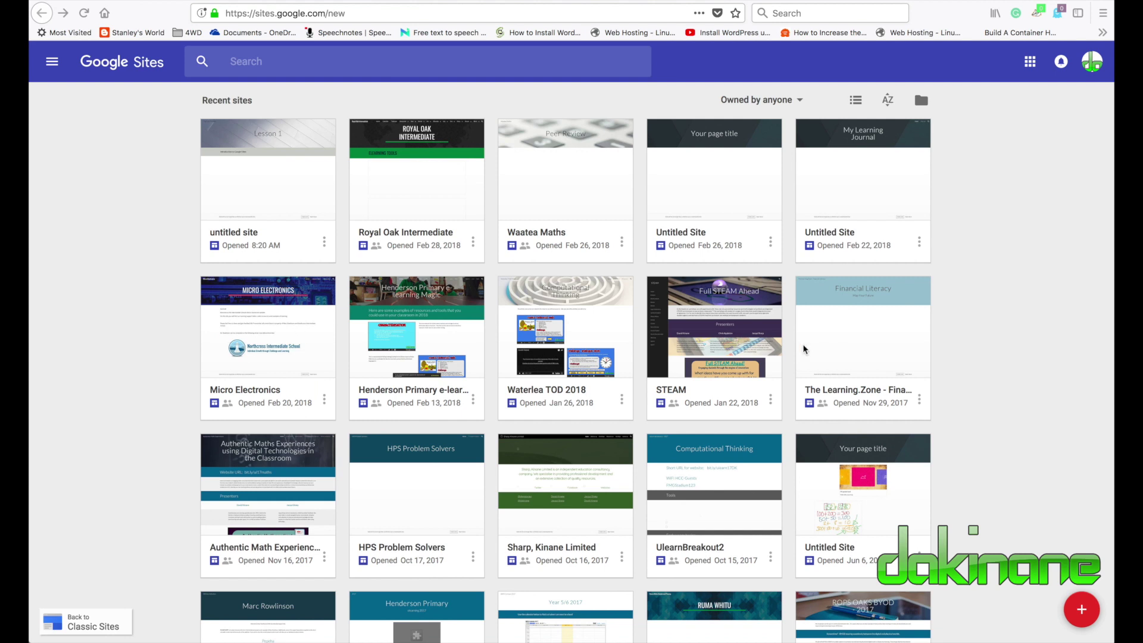
click(714, 146)
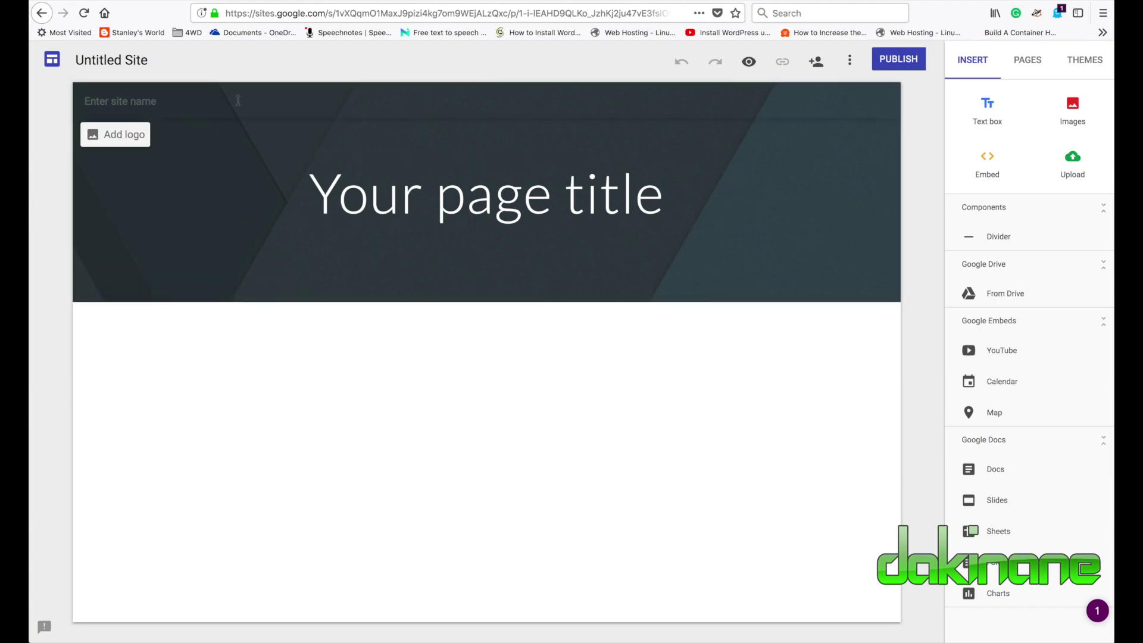
Rename the site document as "You Tube Tutorial".
click(154, 61)
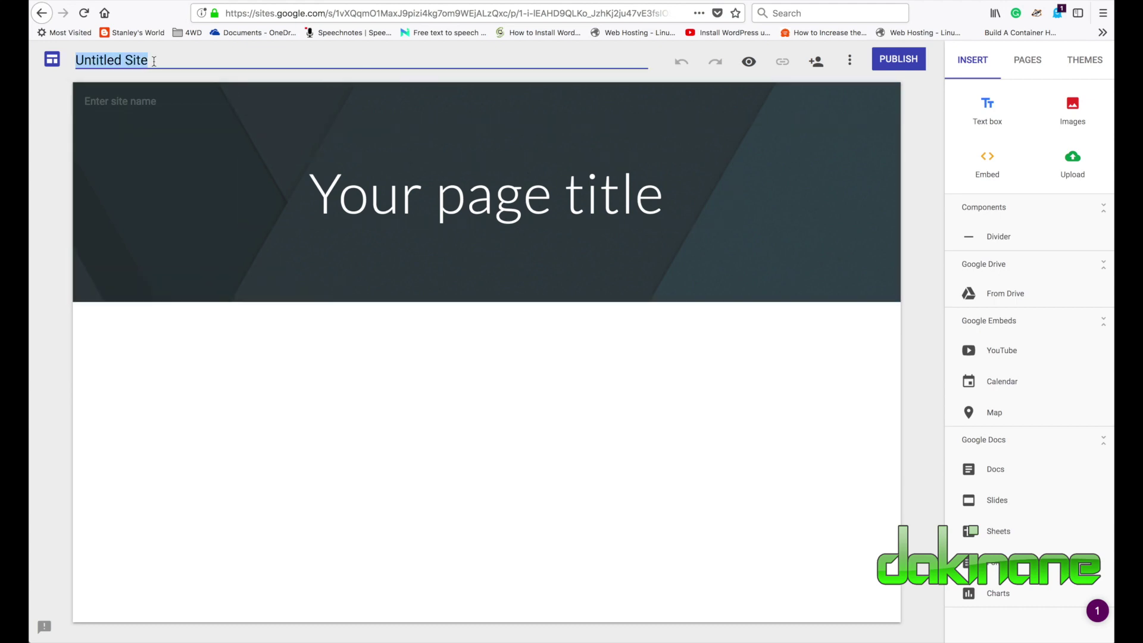
key(BackSpace)
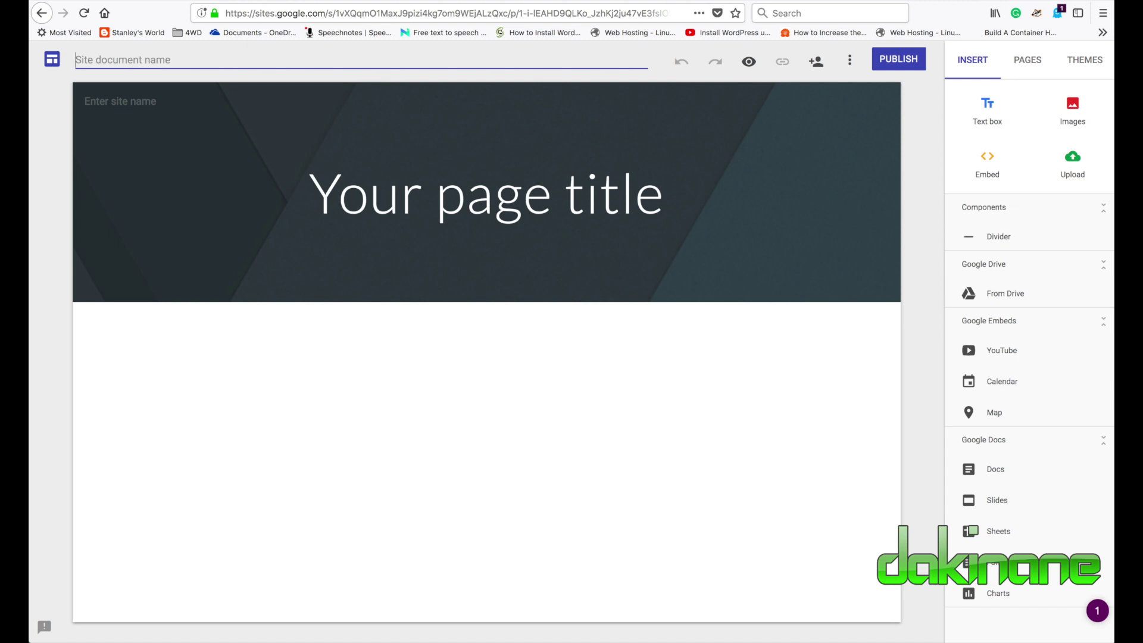
text(You Tube Tutorial)
Replace the placeholder page title in the header with "Home Page".
triple_click(581, 216)
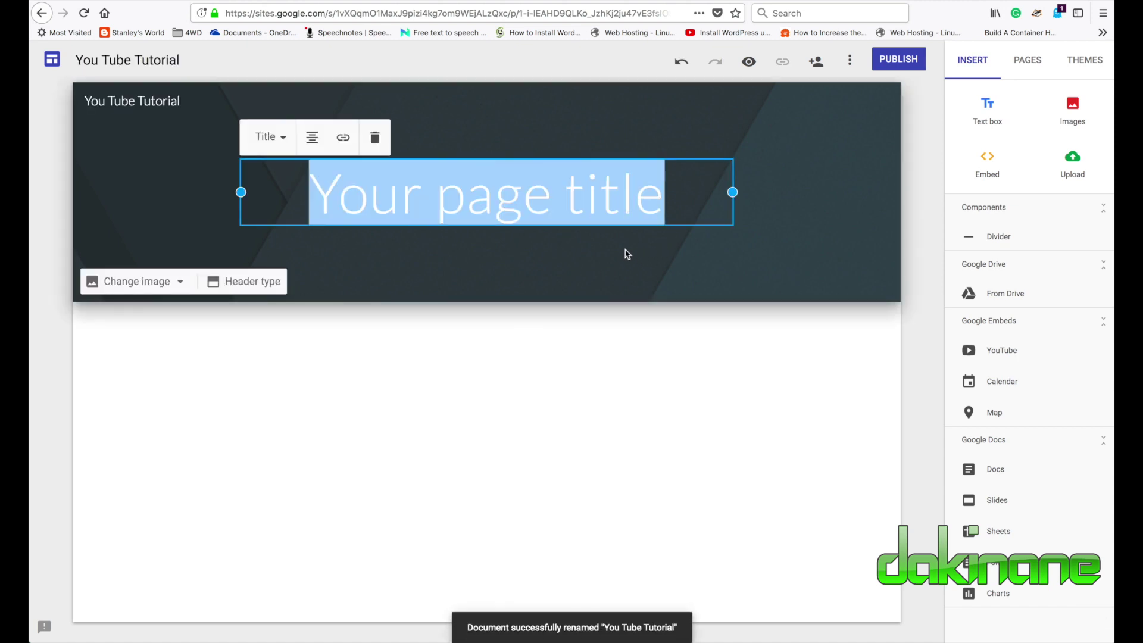
click(384, 262)
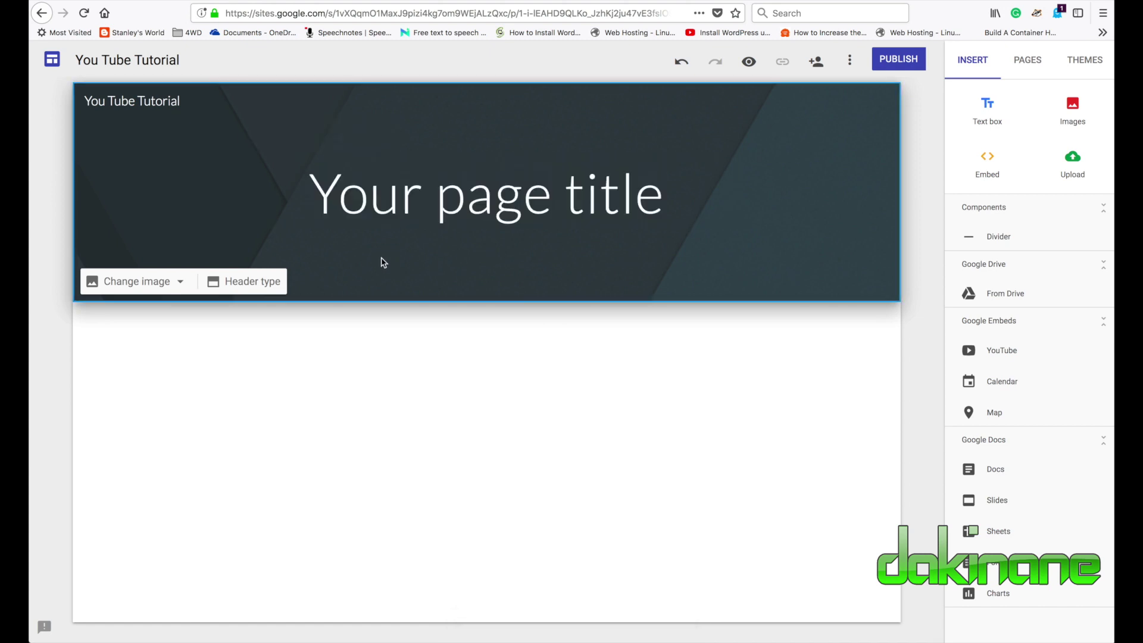
triple_click(384, 193)
click(176, 225)
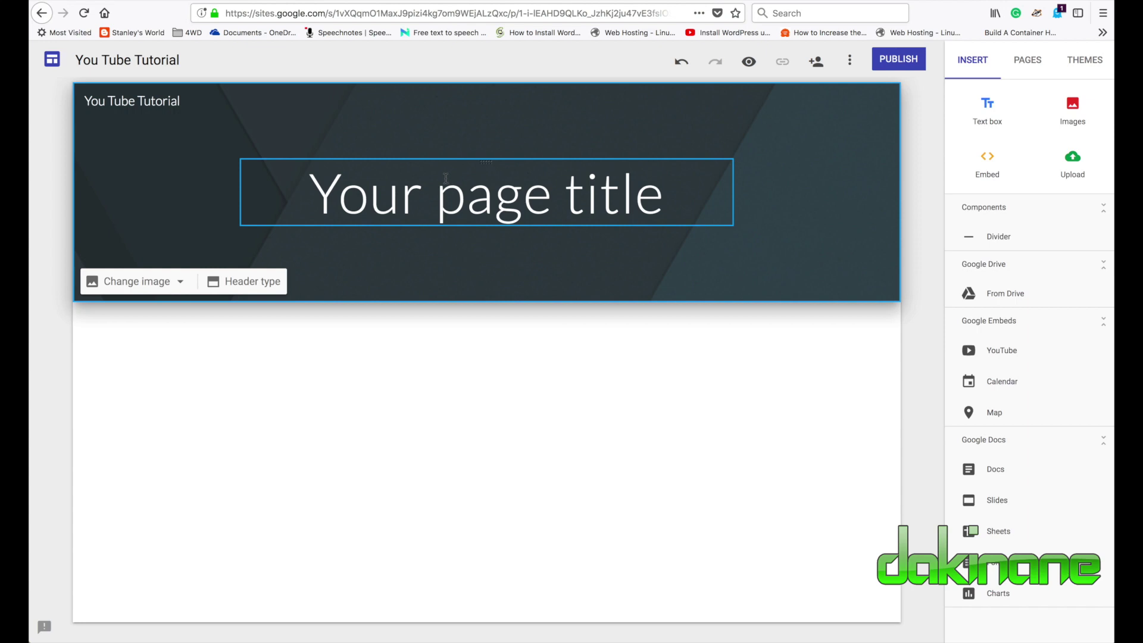
triple_click(496, 190)
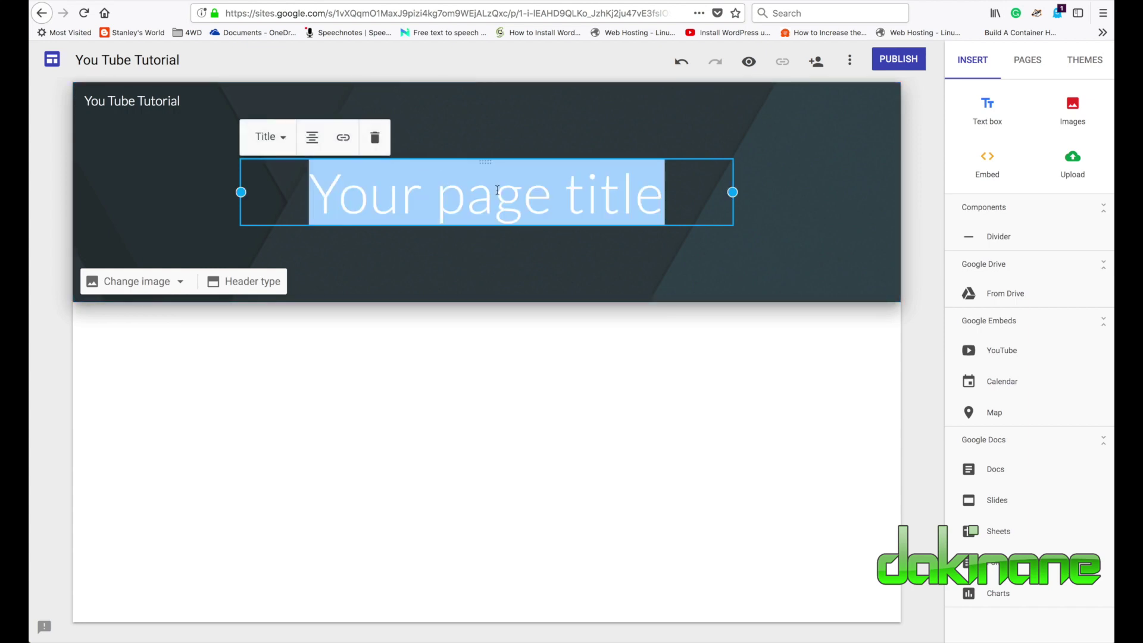
key(BackSpace)
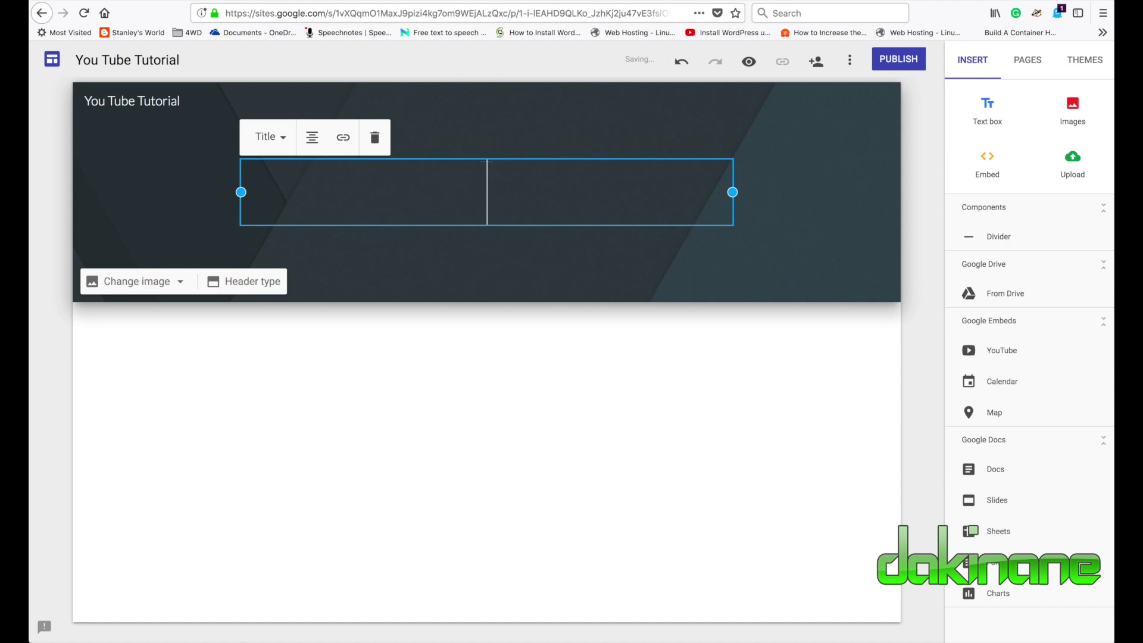
text(Home Page)
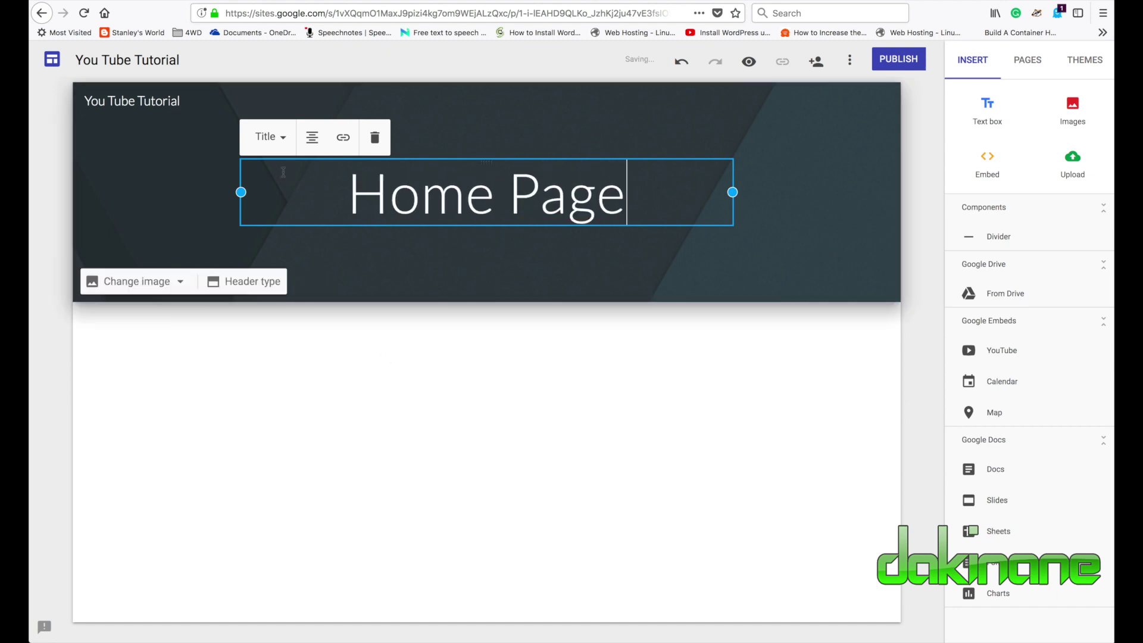
Try the Heading and Subheading styles on the header's page title, and set it back to Title.
click(286, 142)
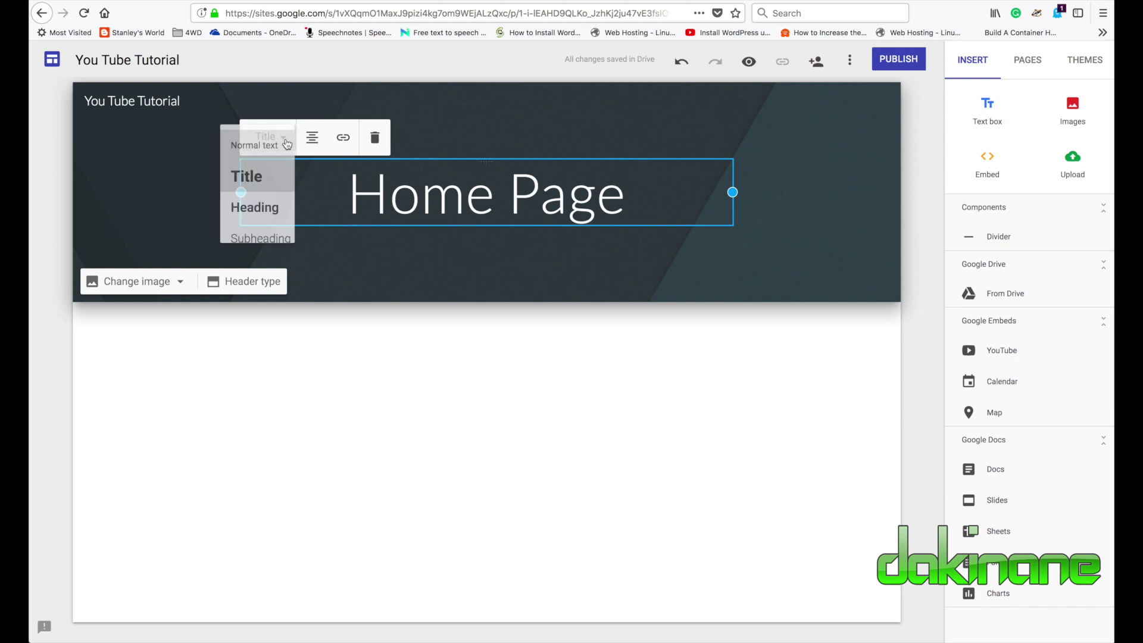
click(255, 205)
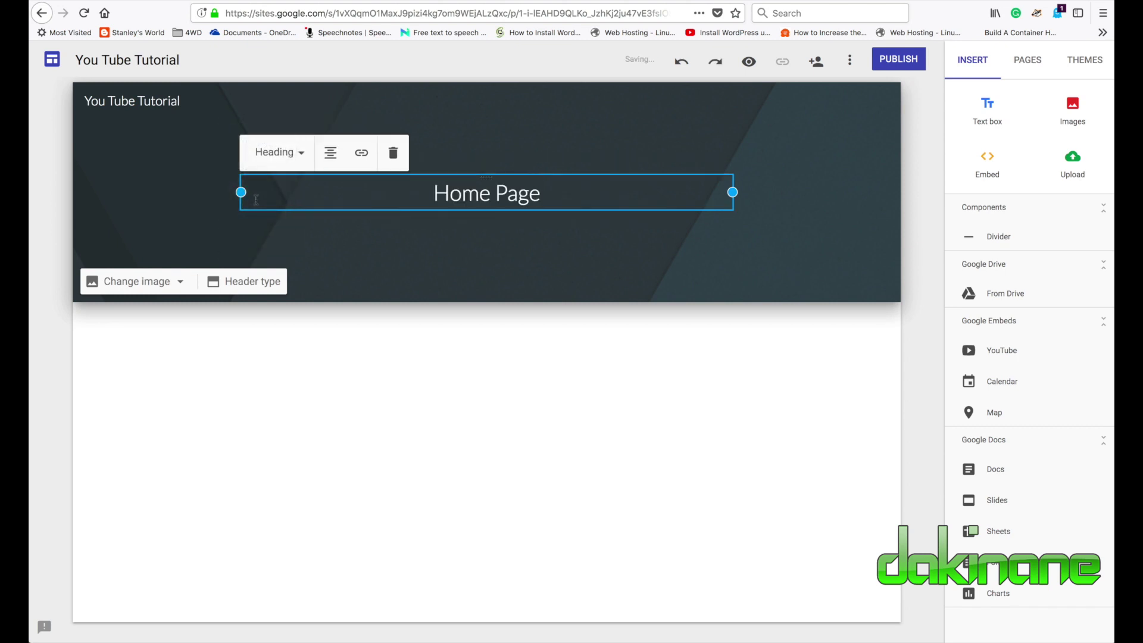
click(300, 153)
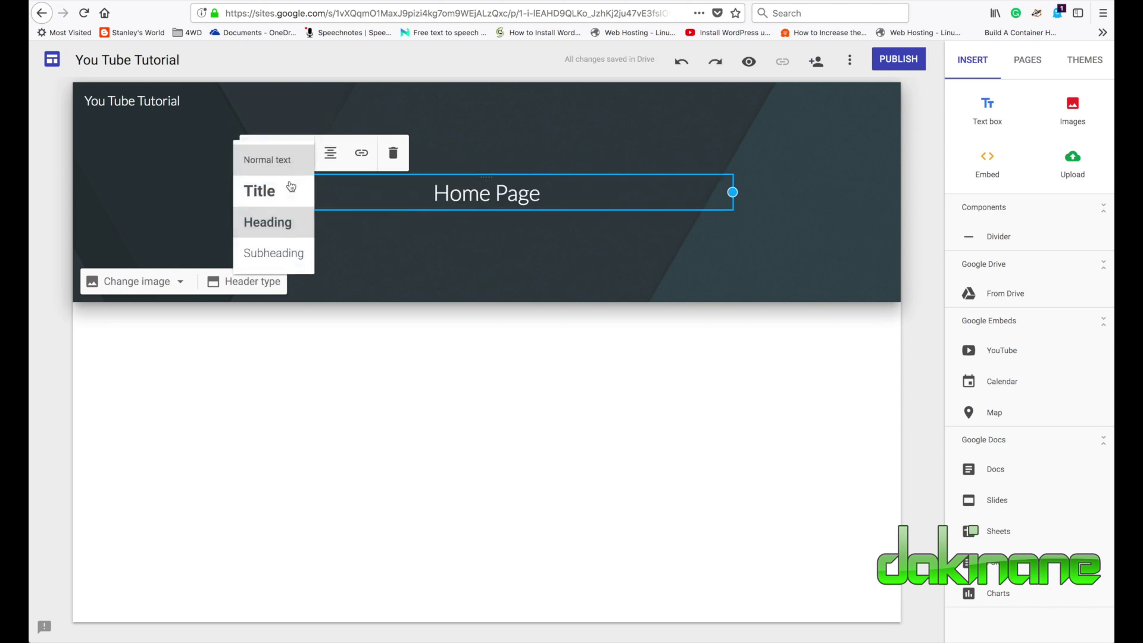
click(267, 251)
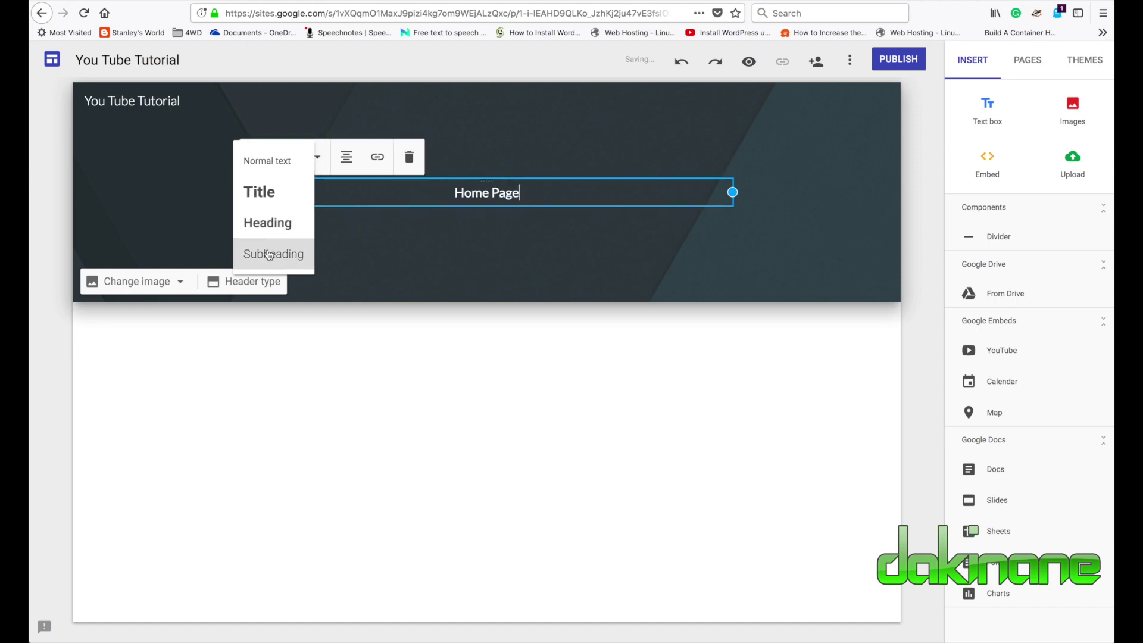
click(320, 158)
click(293, 190)
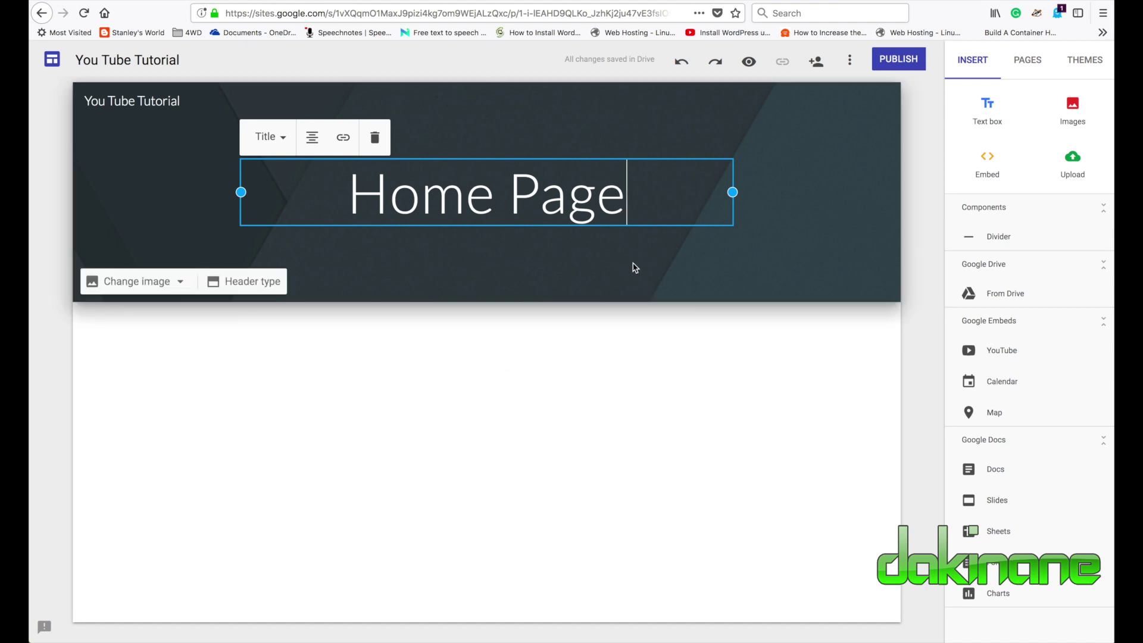
click(595, 401)
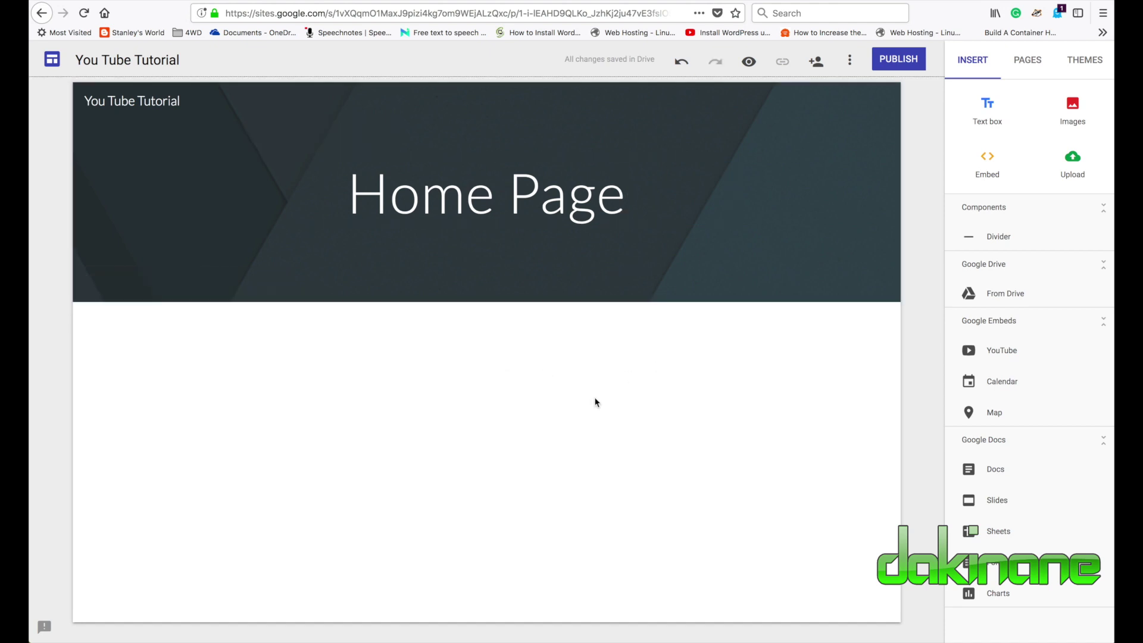
Try the Heavy font style on the site's Simple theme, and set the font style back to Light.
click(1086, 61)
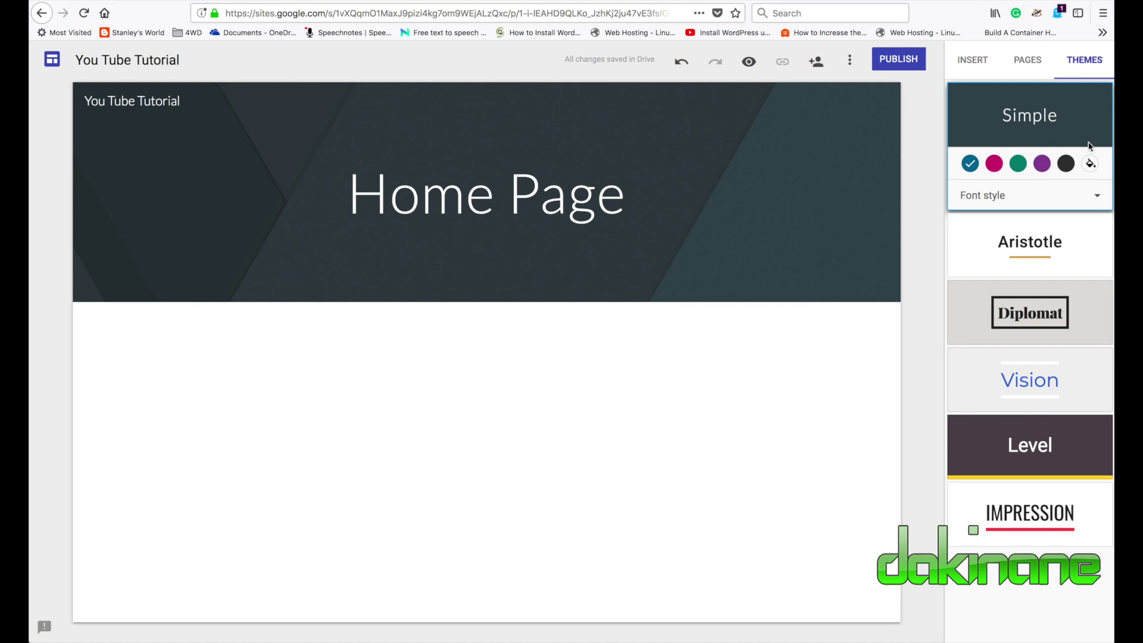
mouse_move(756, 173)
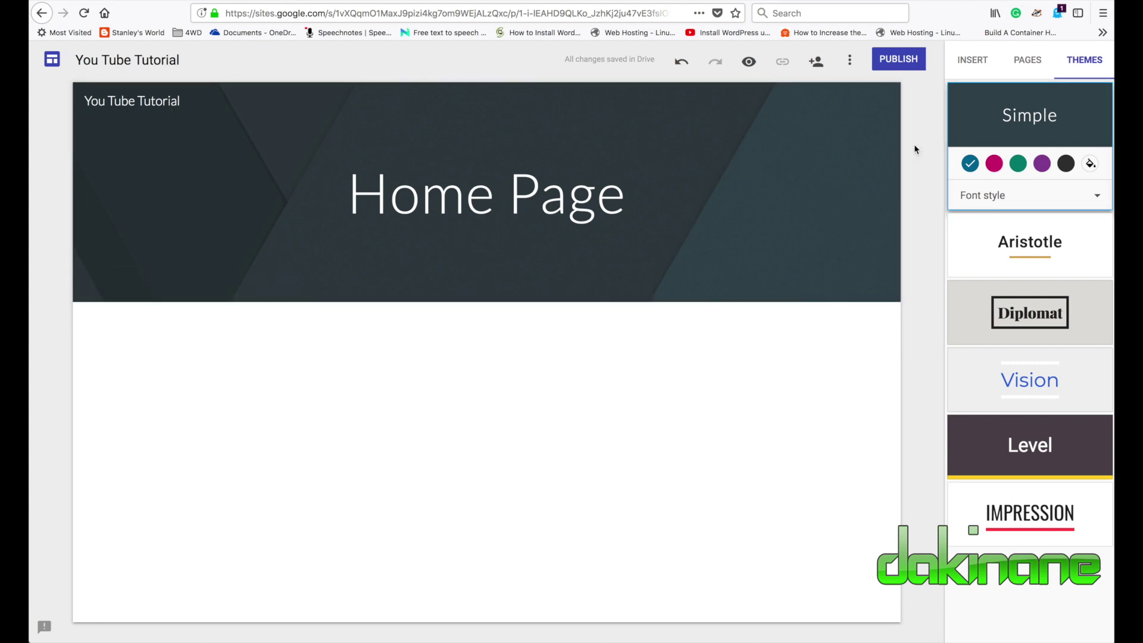
click(1099, 199)
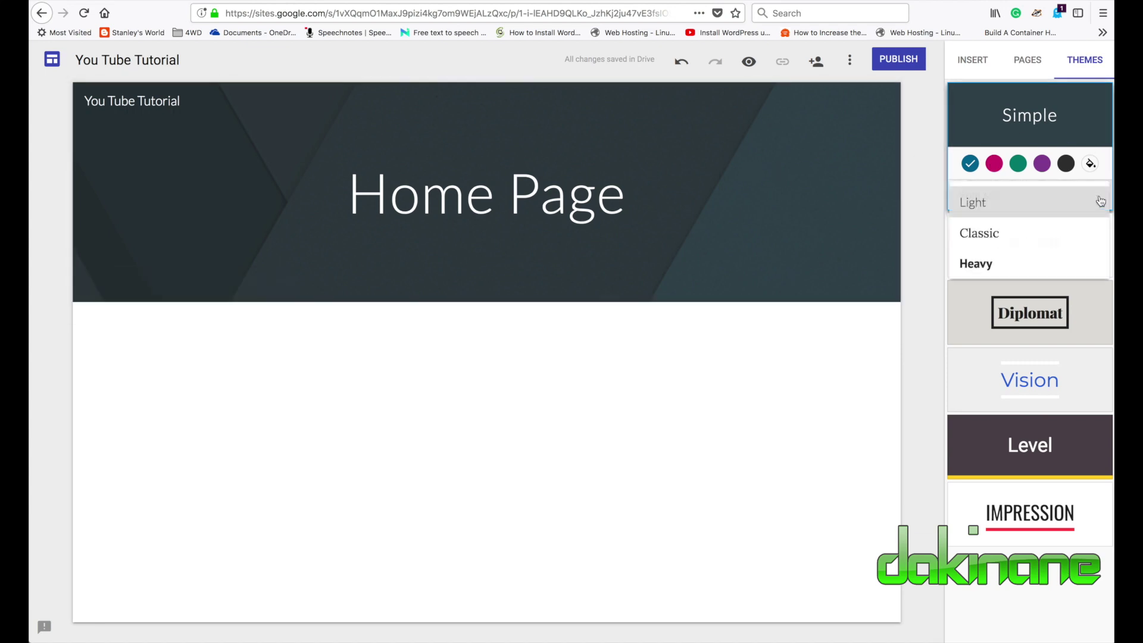
click(975, 265)
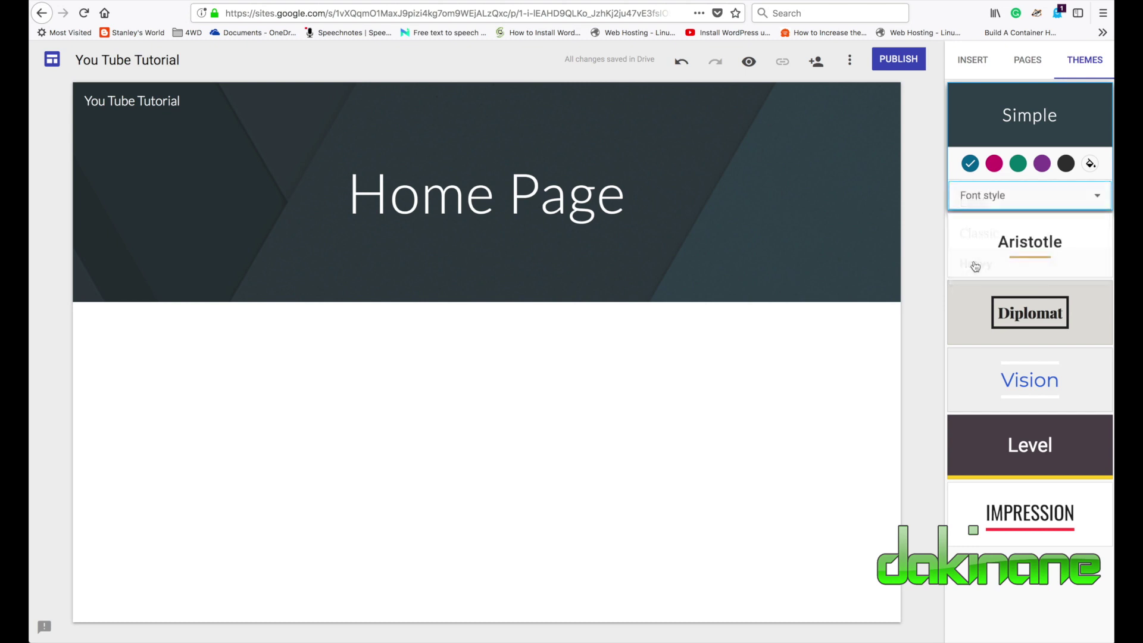
click(1097, 200)
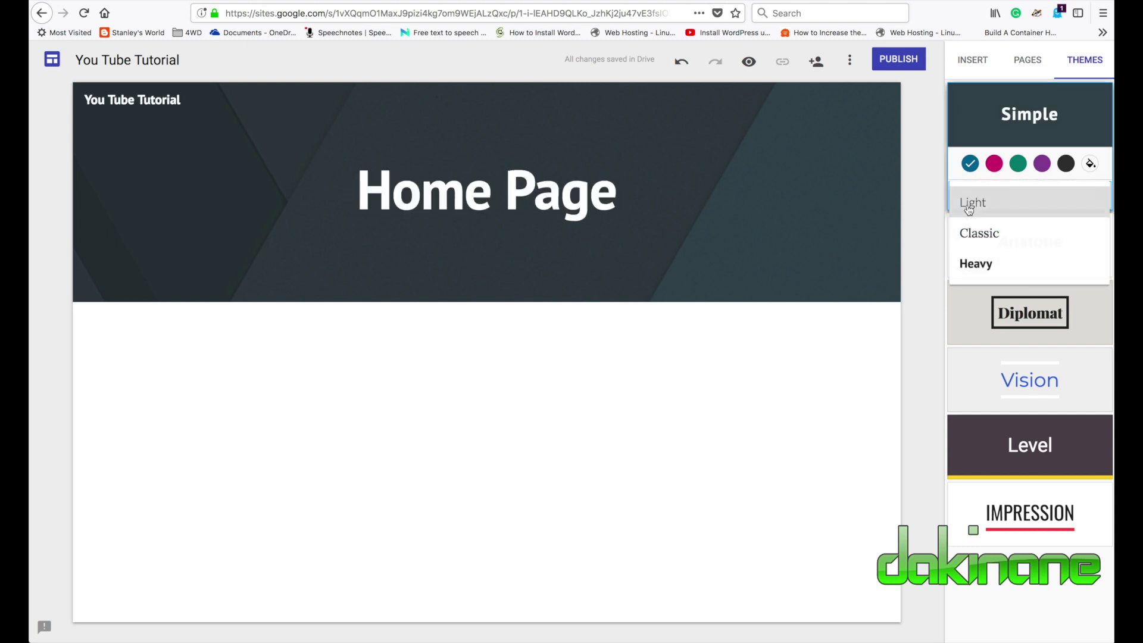
click(968, 205)
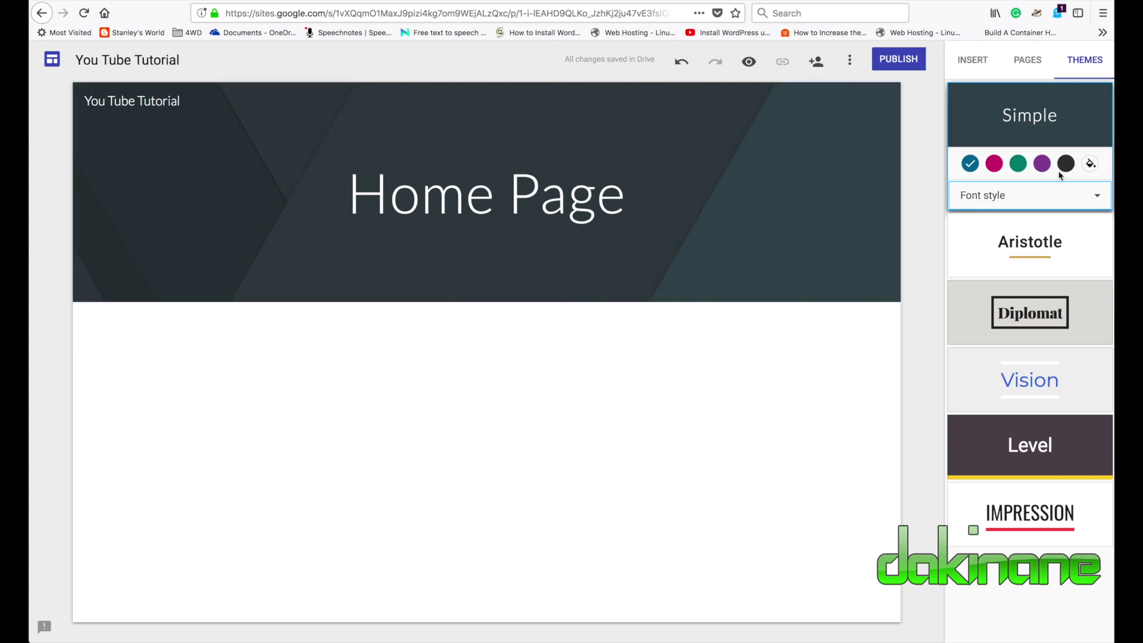
Set the Simple theme's custom colour to the muted green #49a94b.
click(1090, 166)
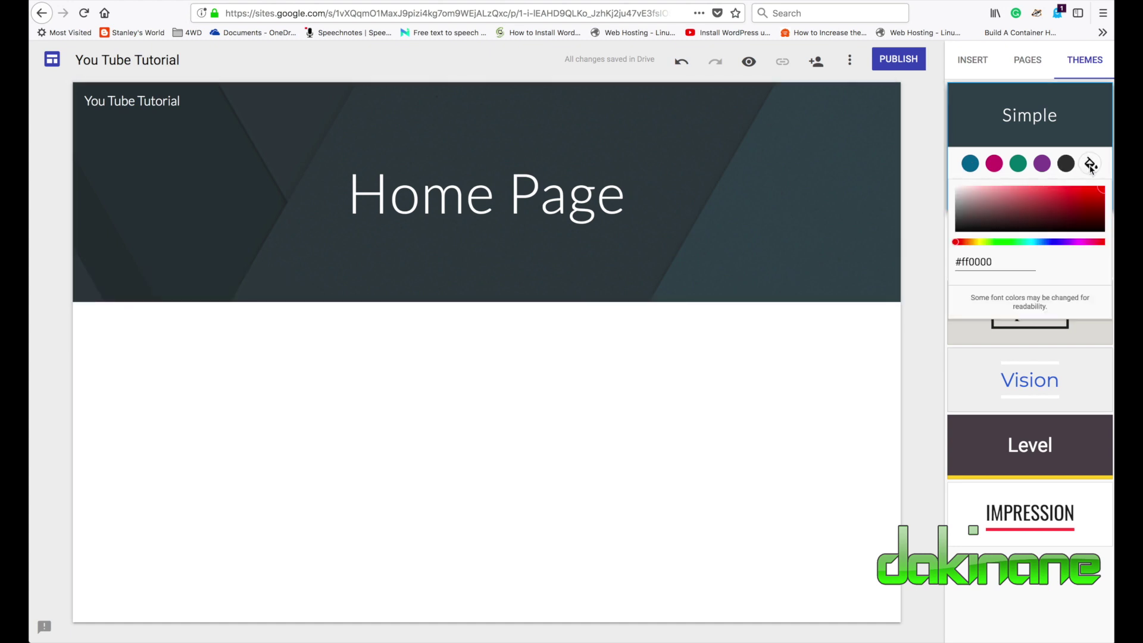
click(1006, 243)
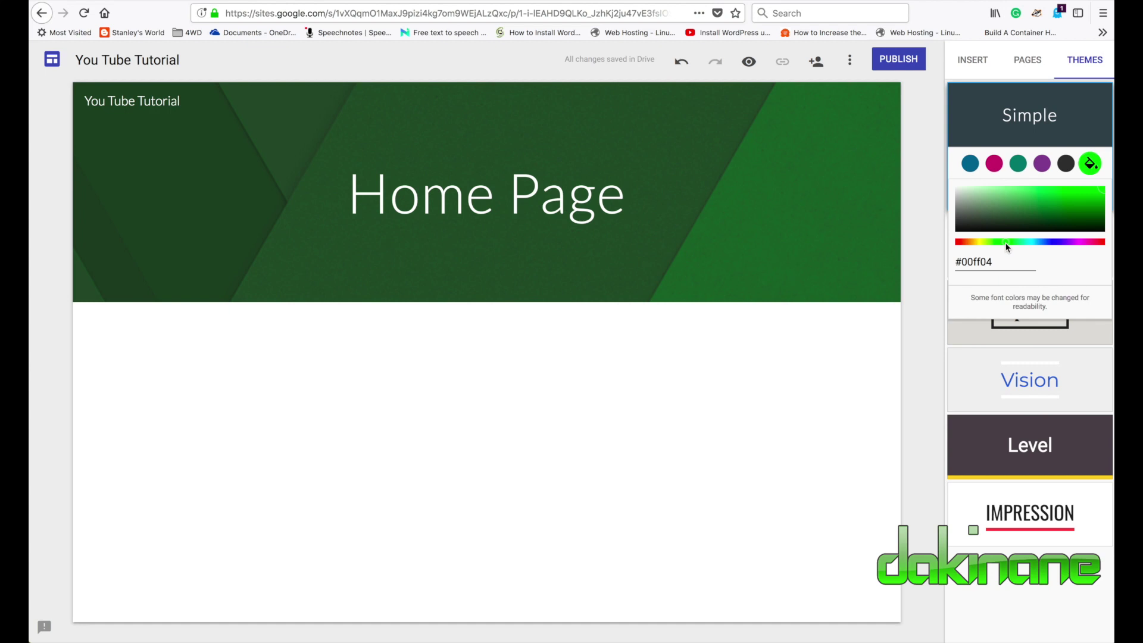
drag(1092, 197, 1040, 202)
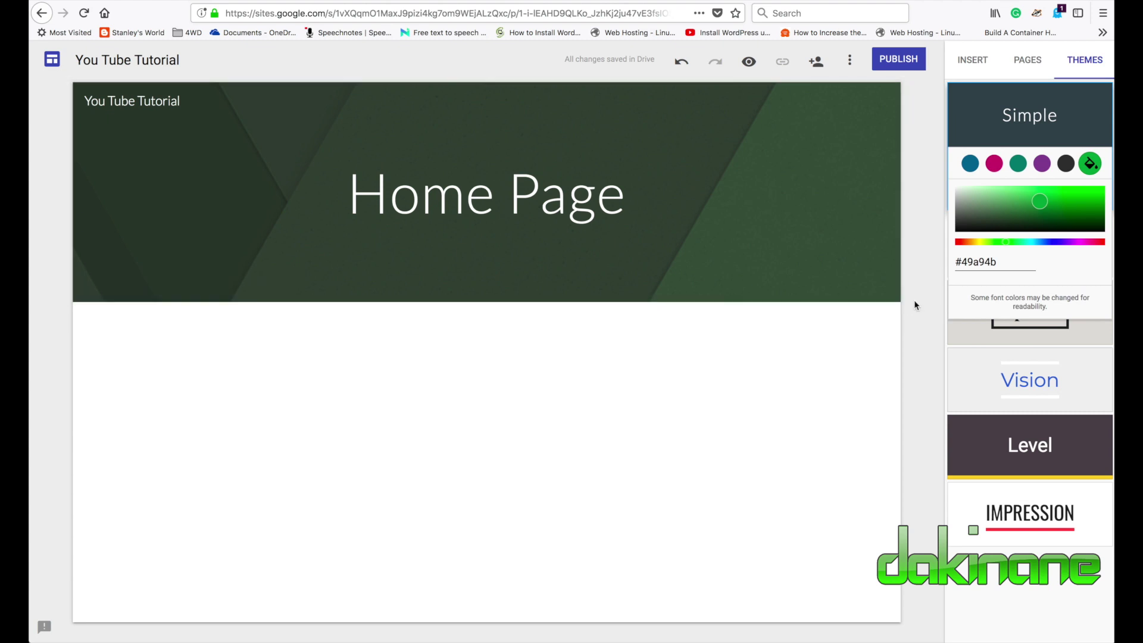
Replace the header image with the photo of a lone tree on a green hill found by searching for "hills".
click(921, 237)
mouse_move(191, 229)
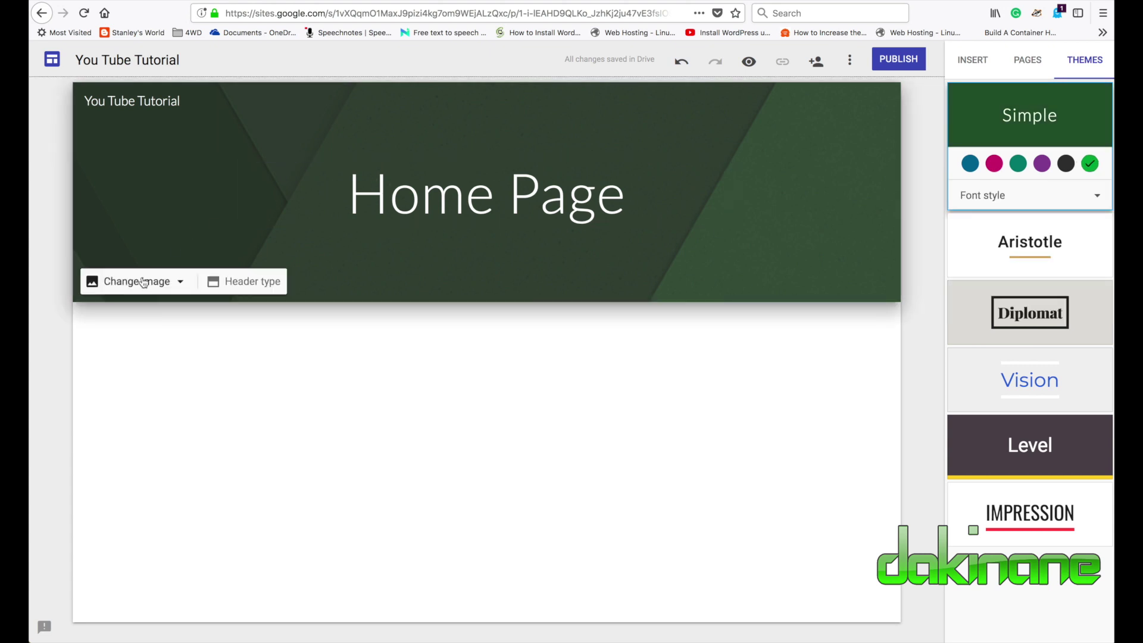
click(180, 283)
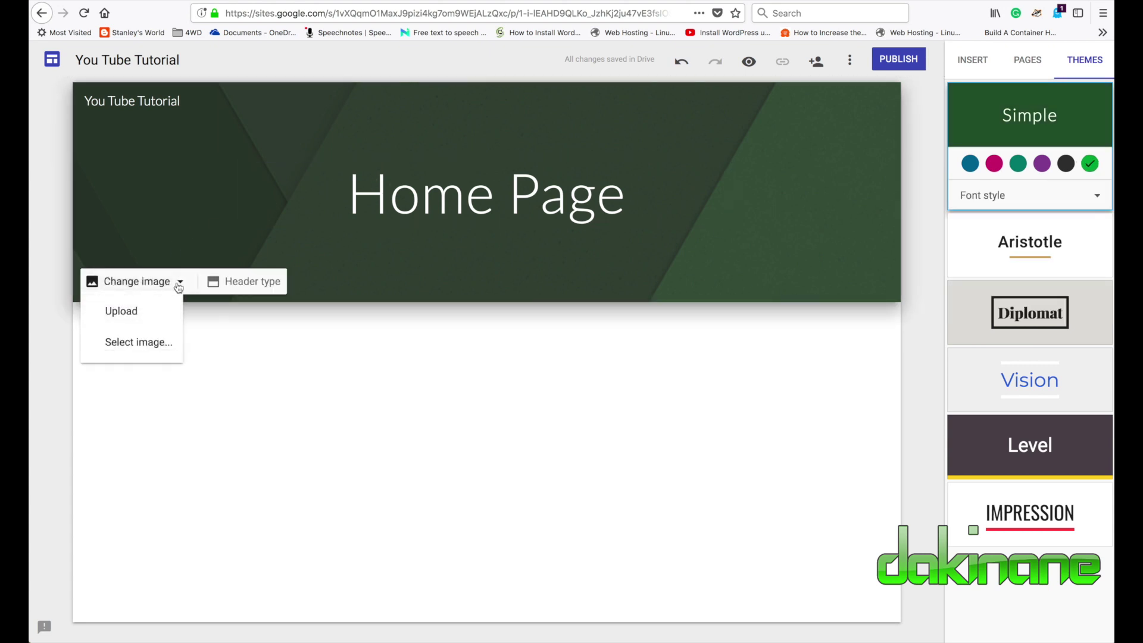
click(135, 345)
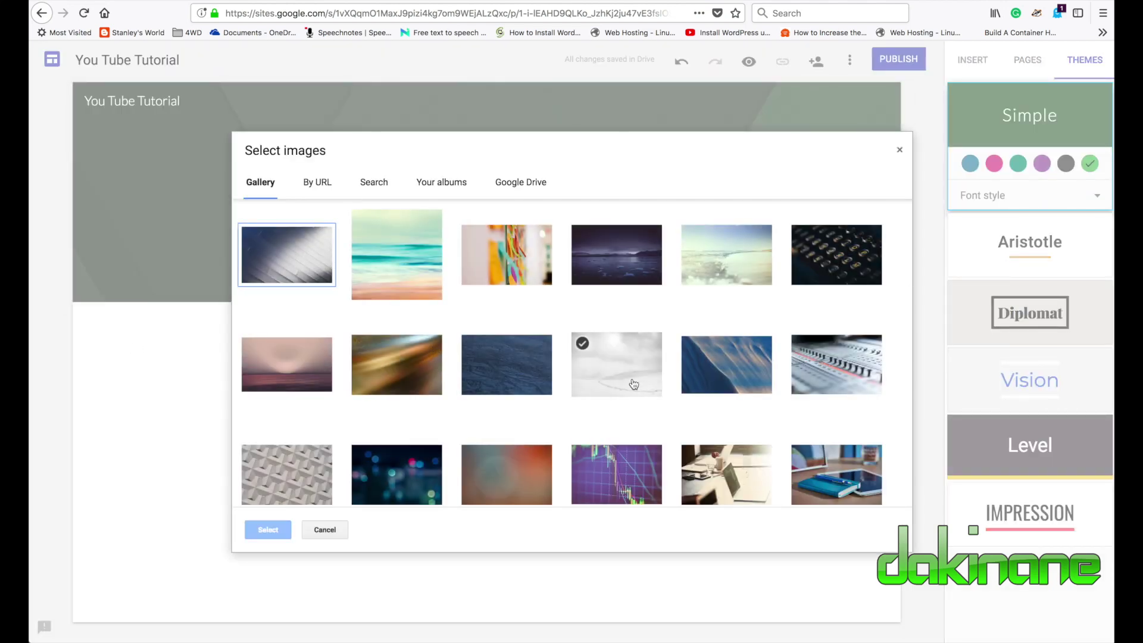
scroll(634, 384, down, 10)
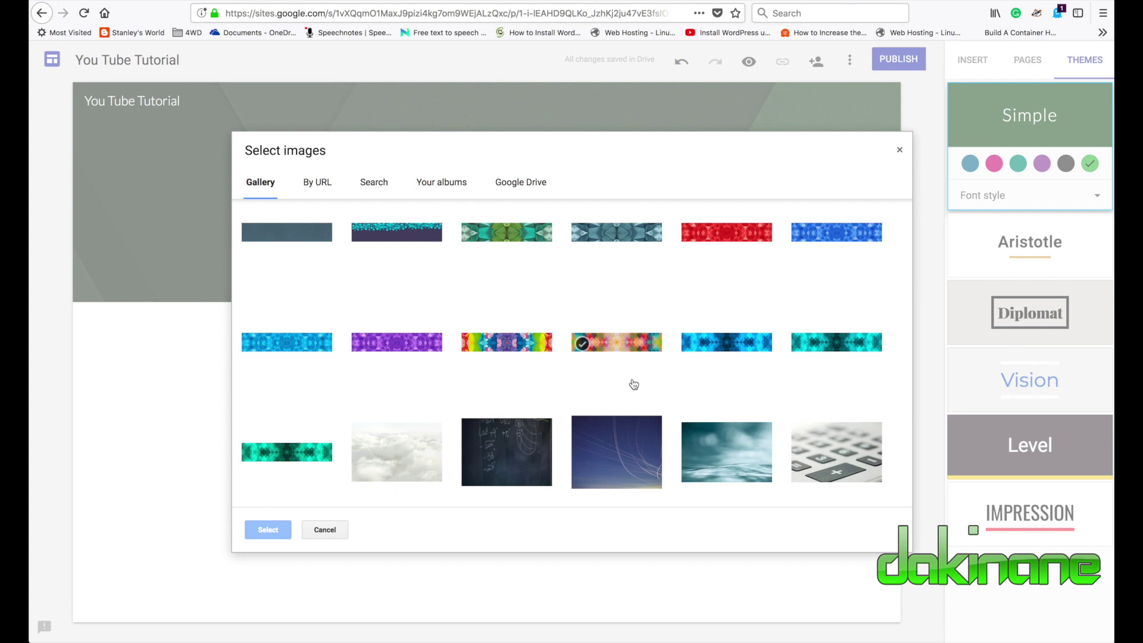
scroll(634, 384, up, 10)
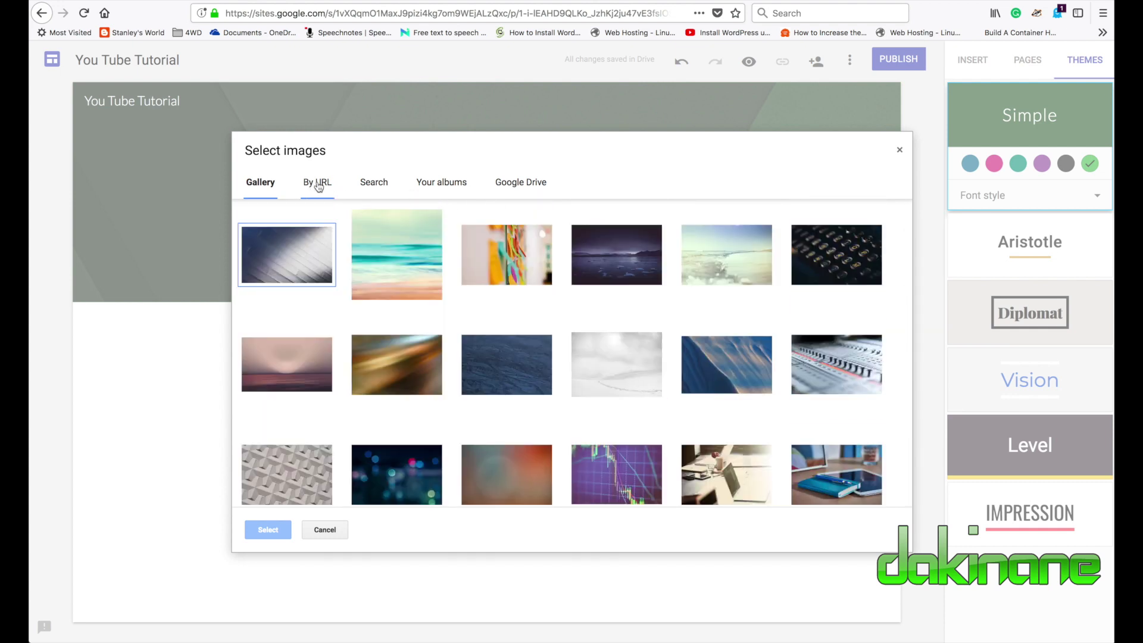
click(378, 186)
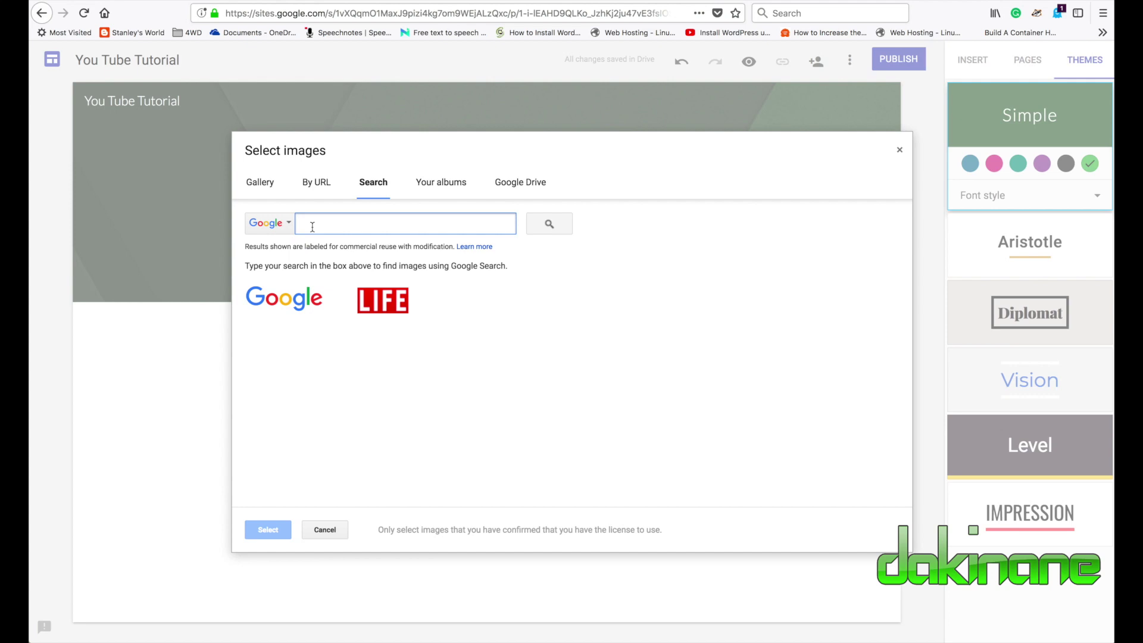
text(hills)
key(Return)
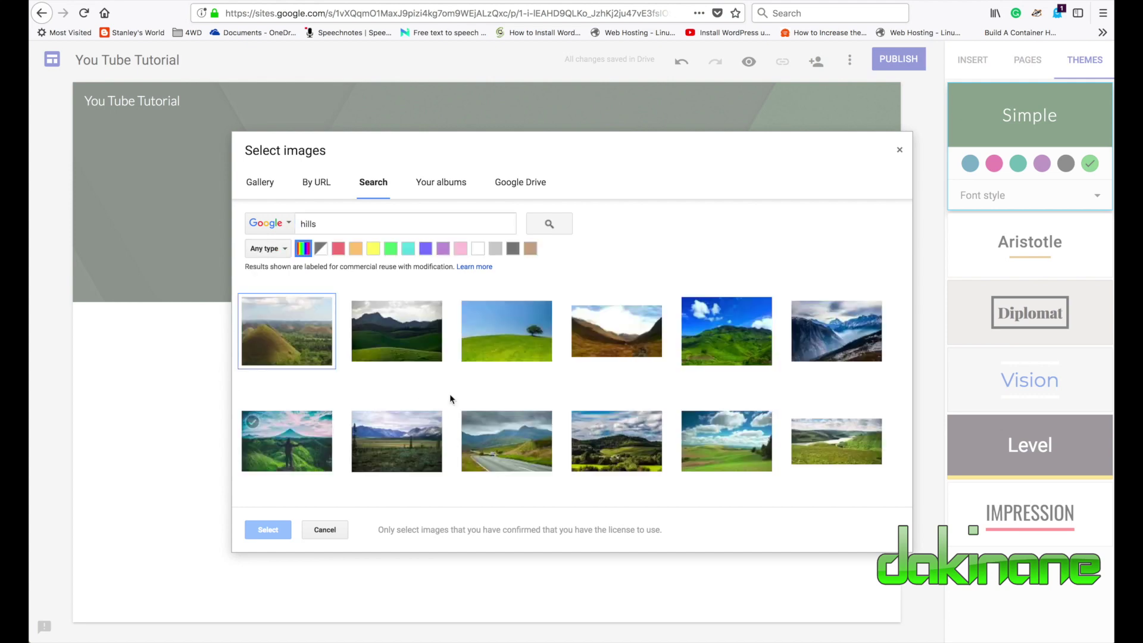
click(507, 332)
click(263, 528)
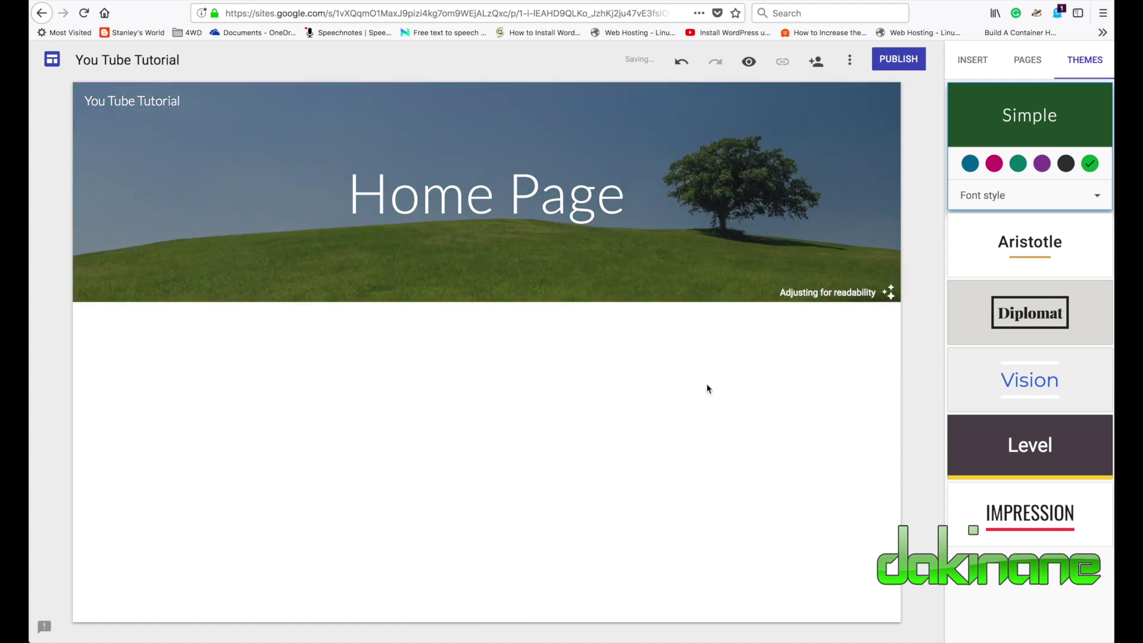
Try the Large banner header type on the home page, and set it back to Banner.
mouse_move(180, 232)
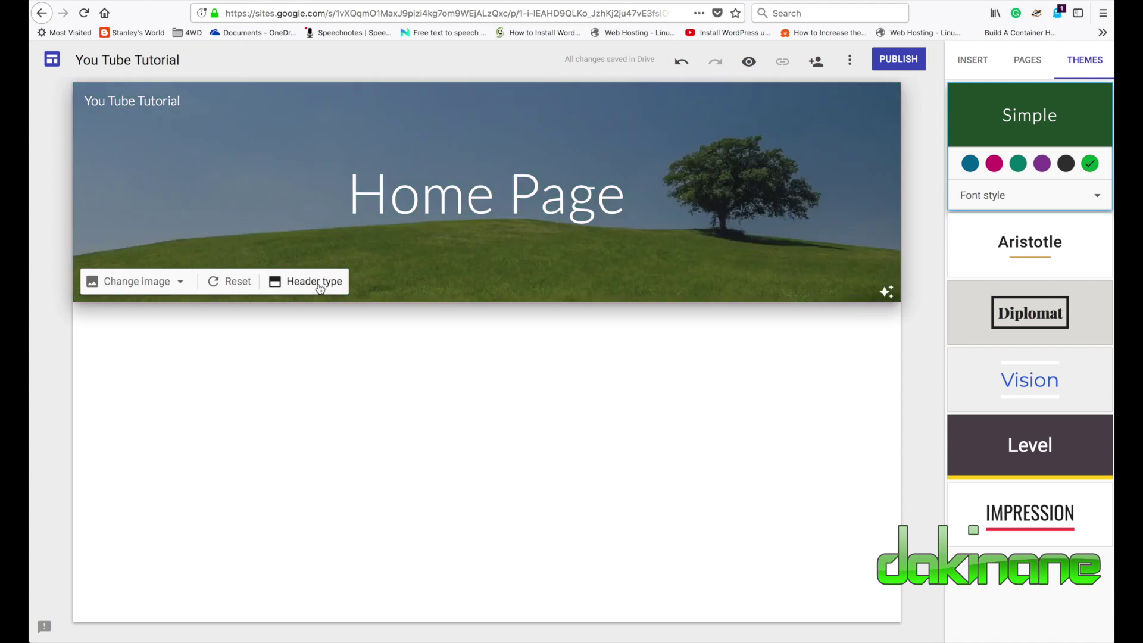
click(320, 288)
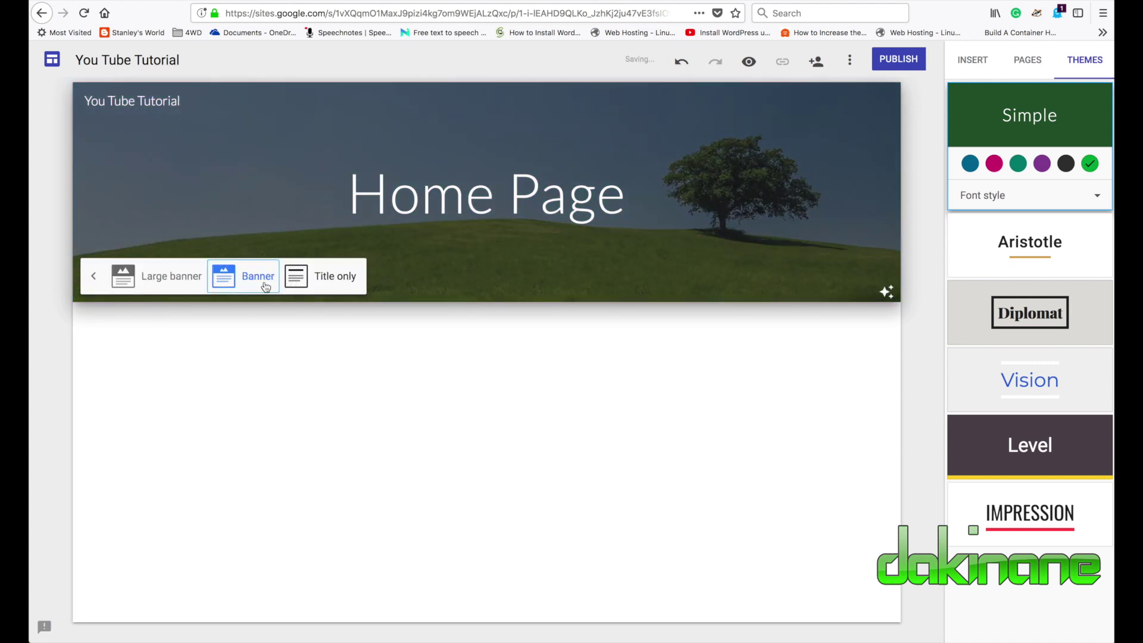
click(164, 271)
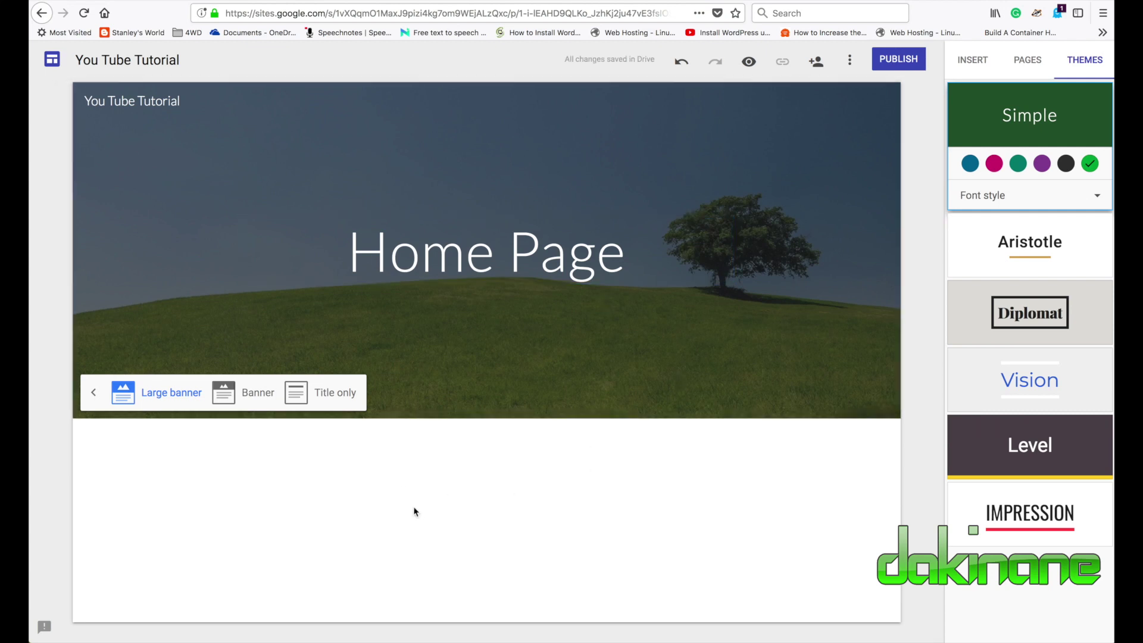
click(255, 395)
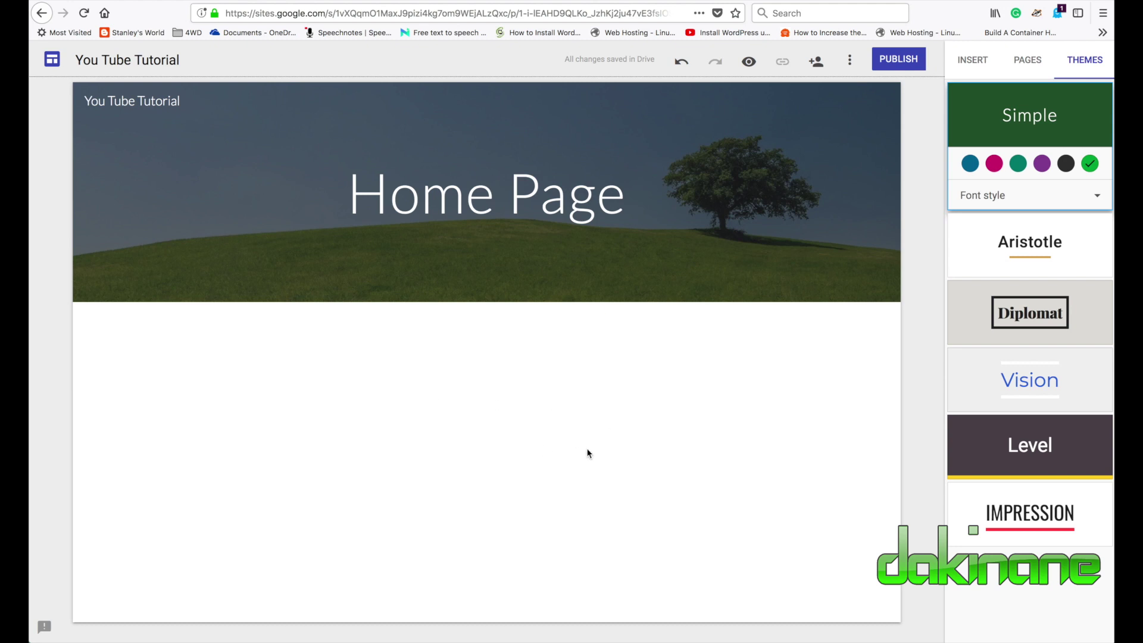
Add a new page named "Term 1" to the site.
click(981, 62)
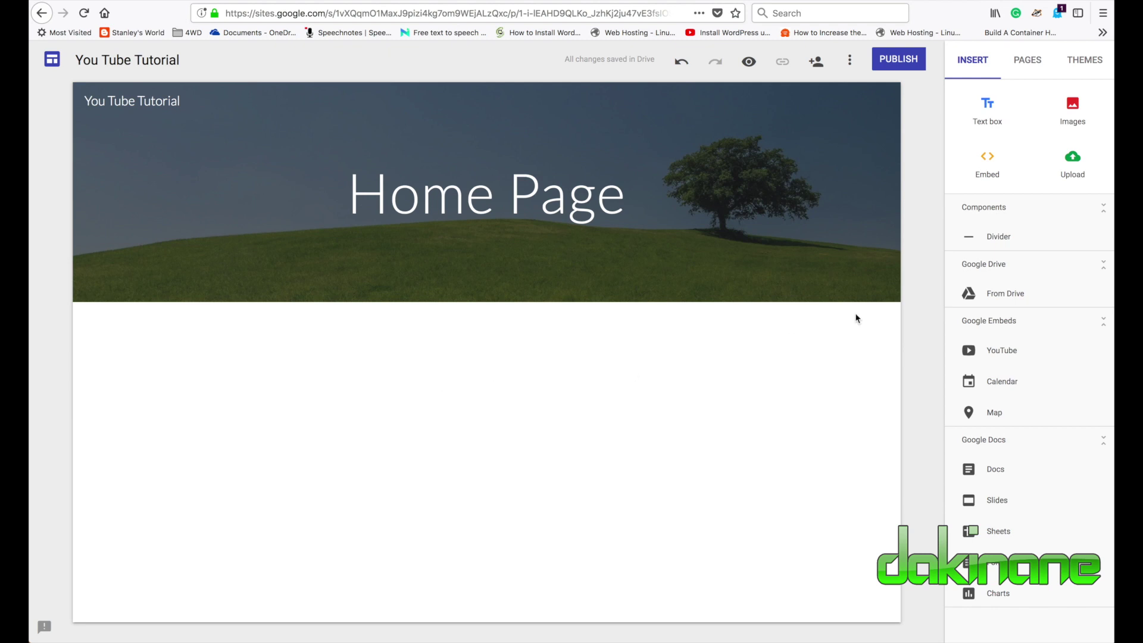
click(1028, 65)
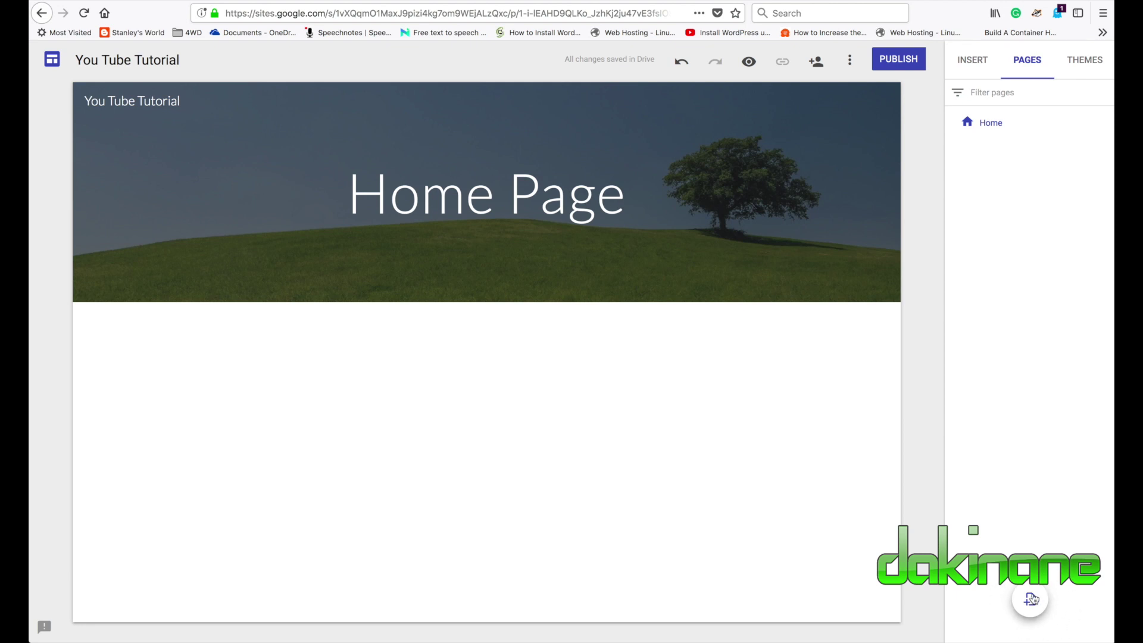
click(1032, 599)
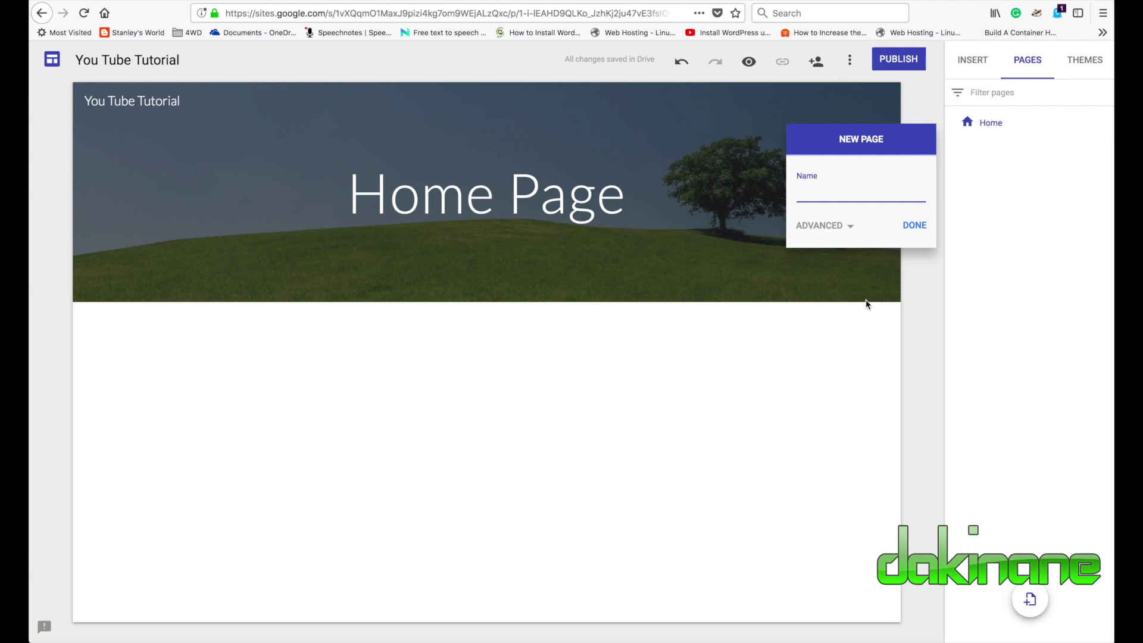
text(Term)
key(Return)
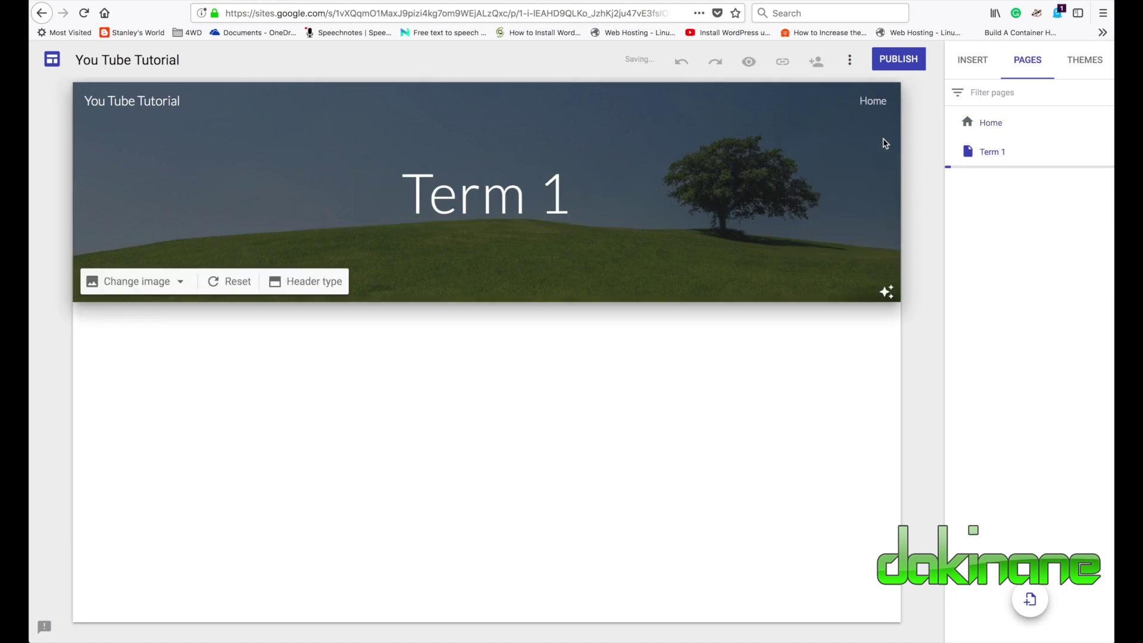
mouse_move(881, 113)
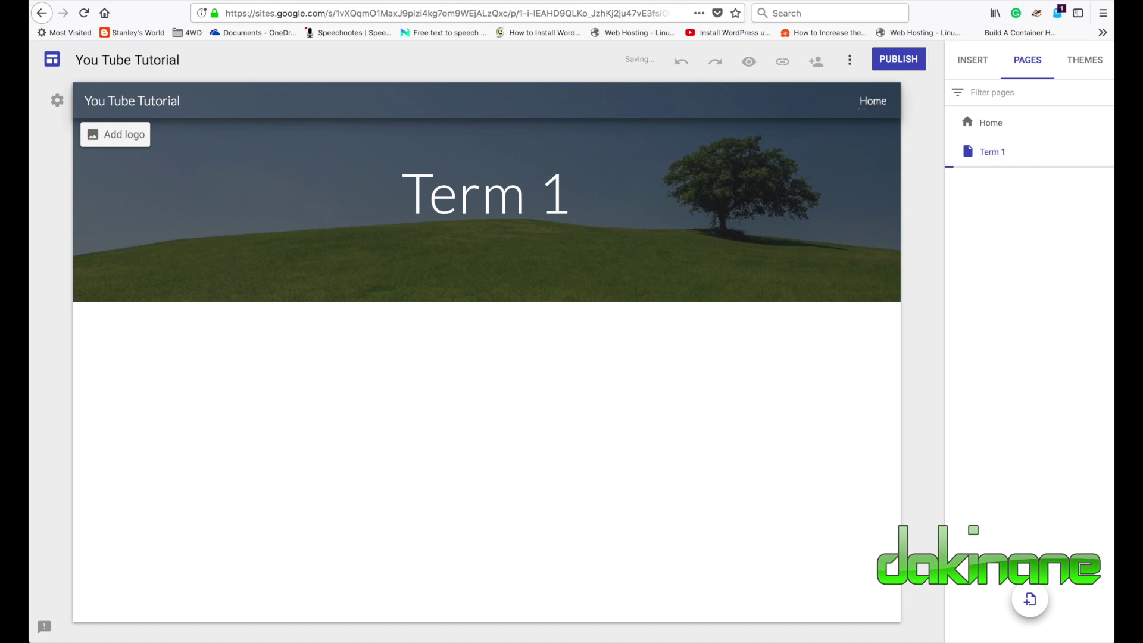
mouse_move(686, 125)
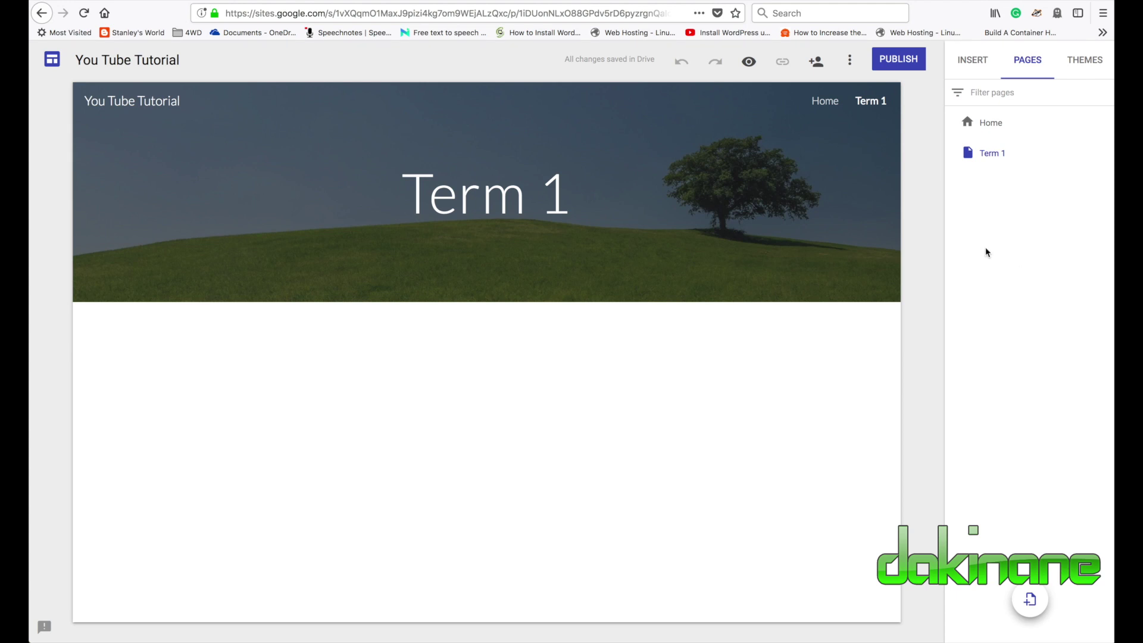
Add a page named "Literacy" and nest it as a subpage under Term 1.
click(1030, 601)
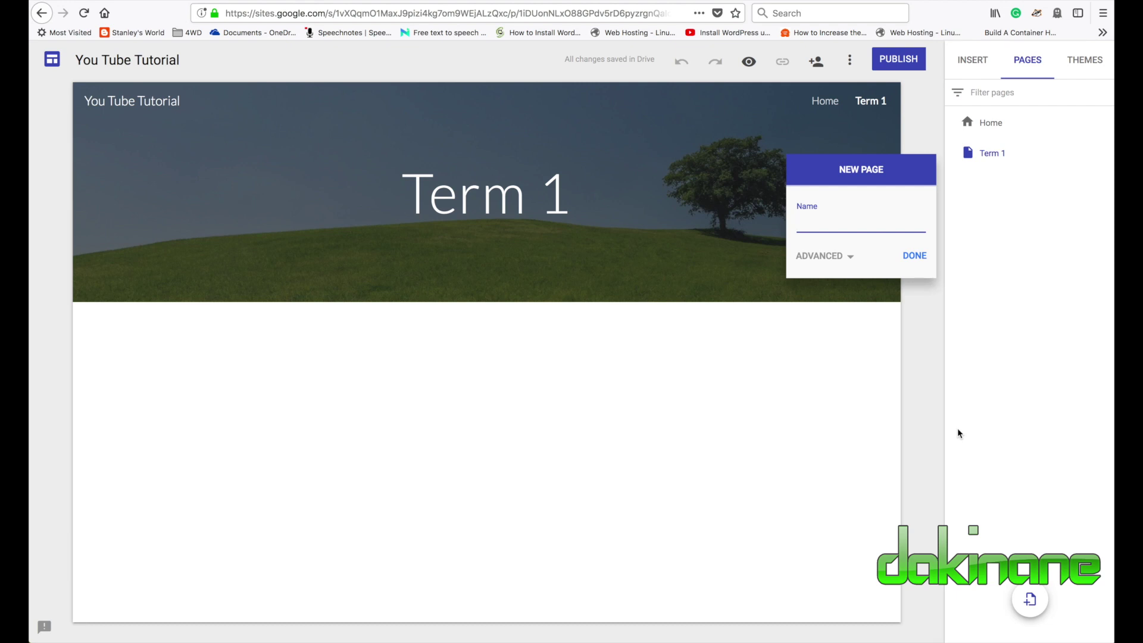
text(Literacy)
click(914, 256)
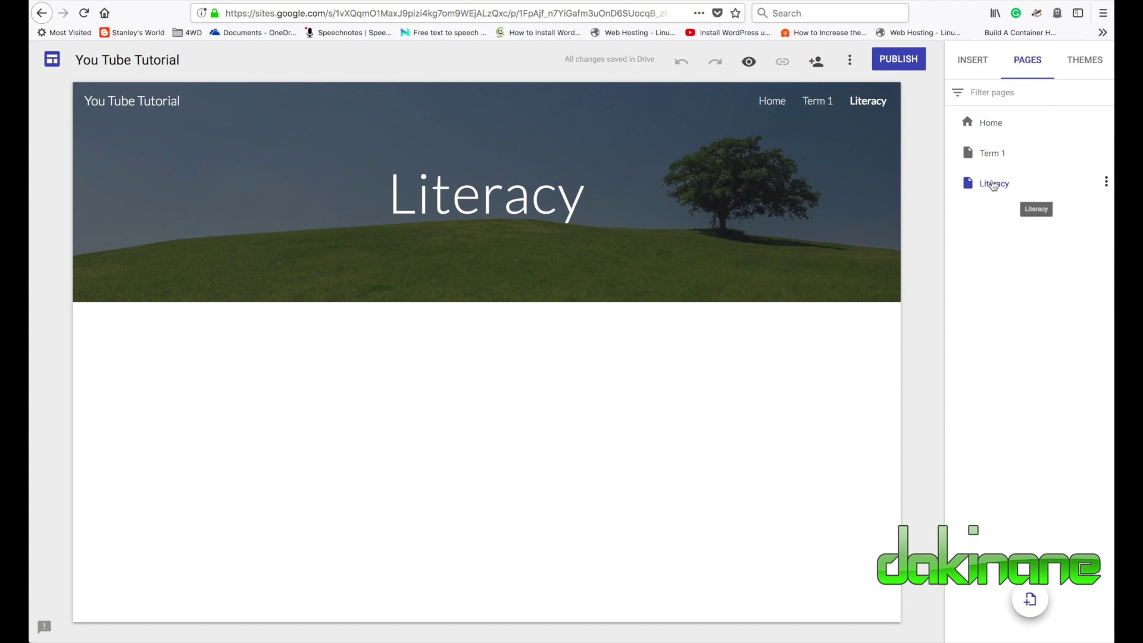
drag(990, 183, 1002, 154)
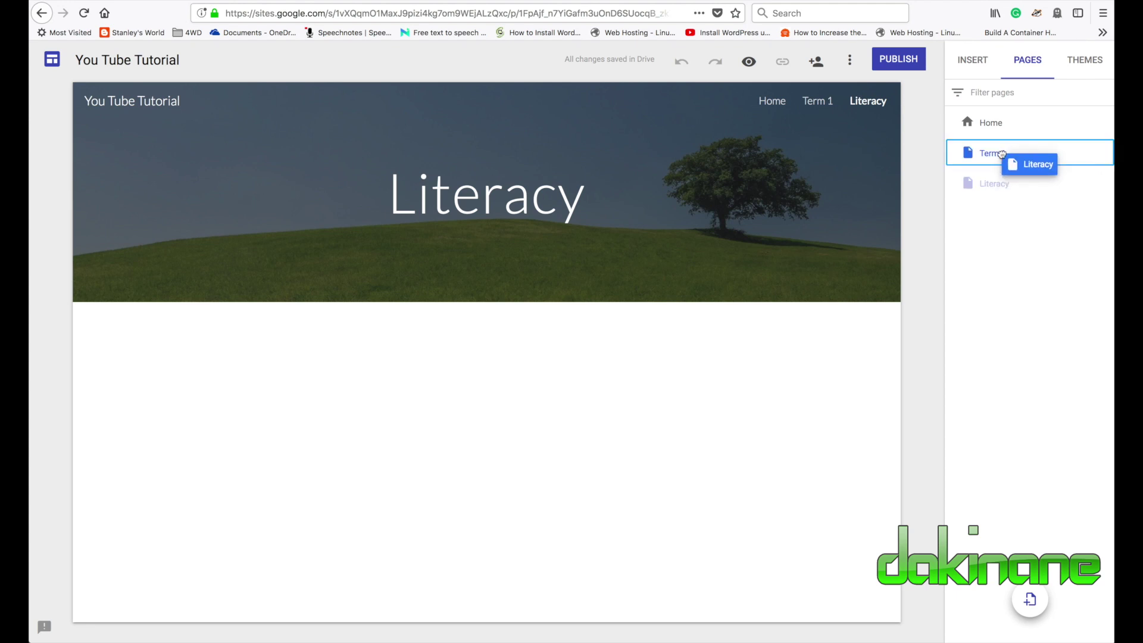
drag(1001, 154, 1001, 155)
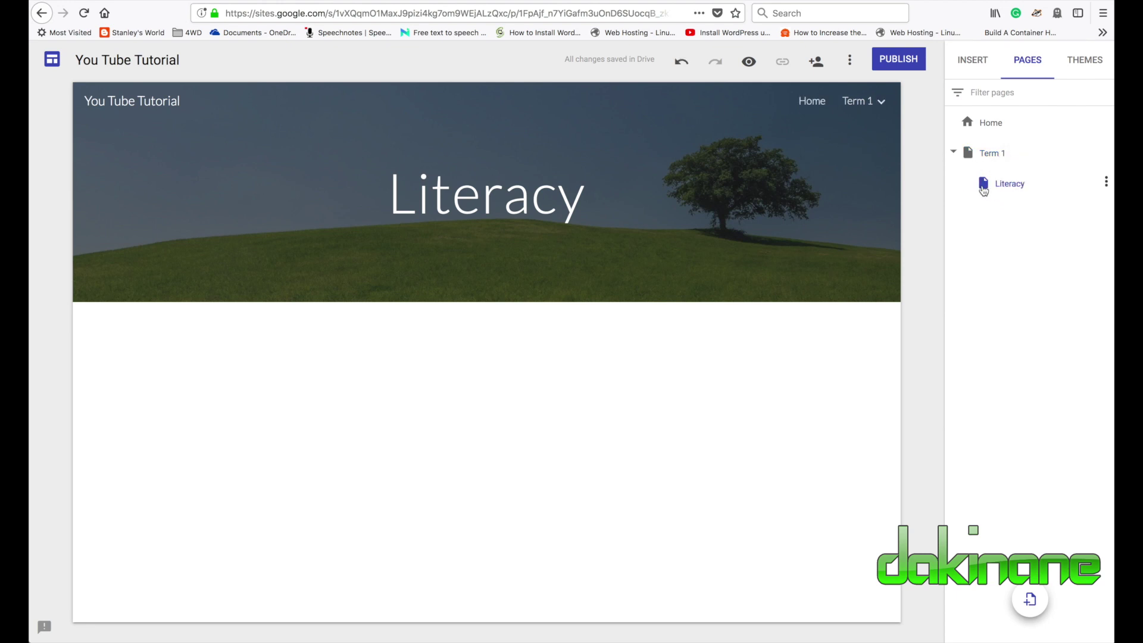
click(883, 106)
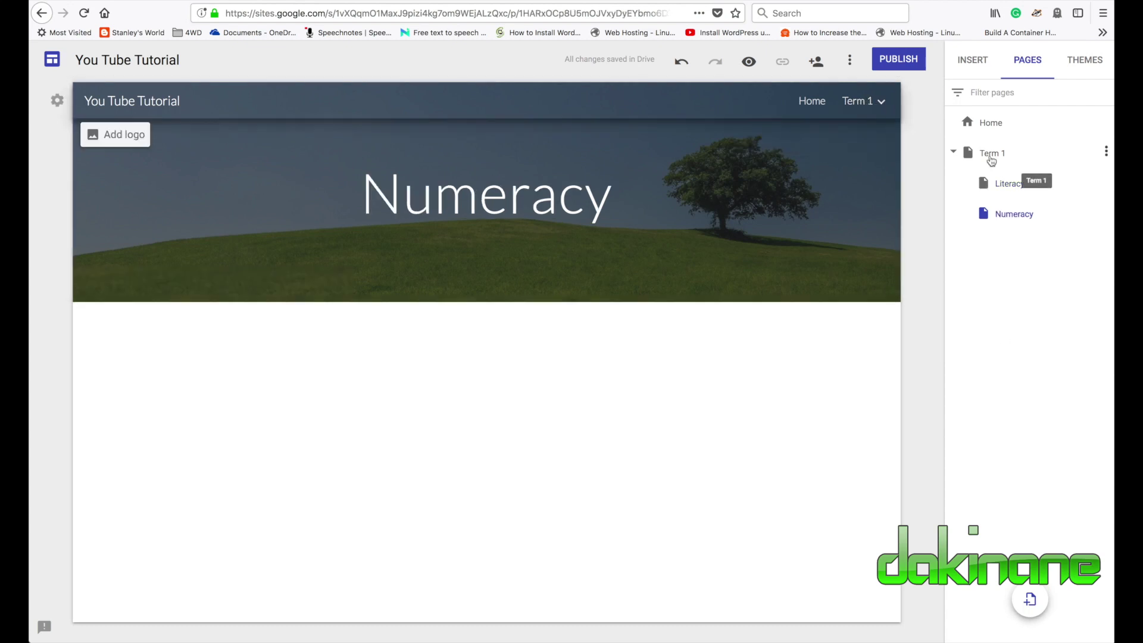
Try the Numeracy page as a top-level page between Home and Term 1, and nest it back under Term 1.
mouse_move(887, 107)
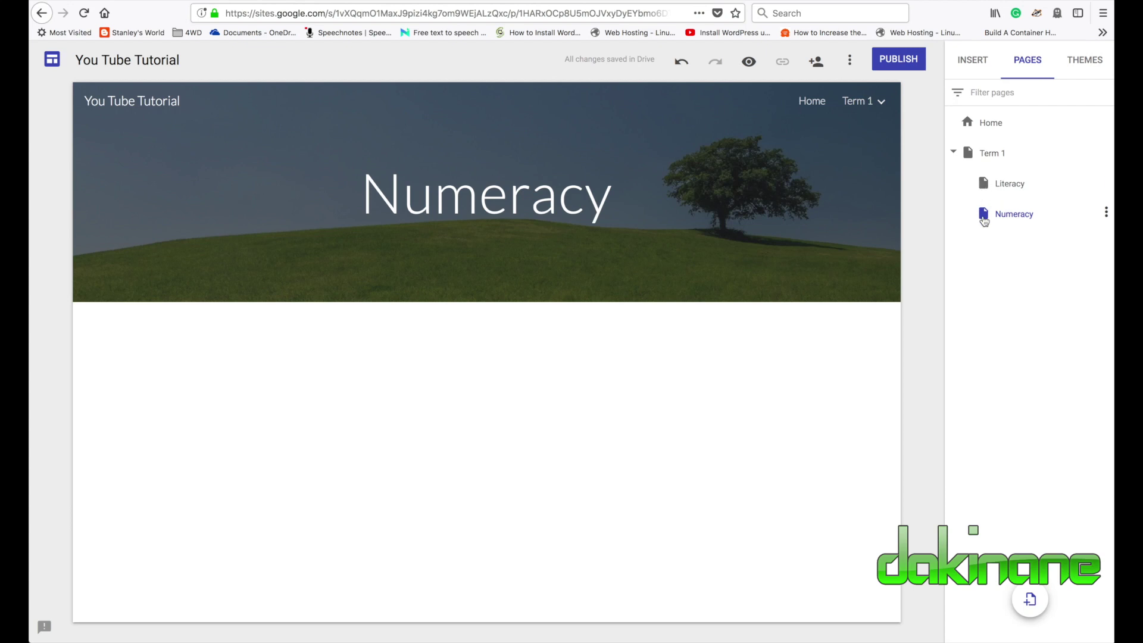
drag(983, 220, 983, 143)
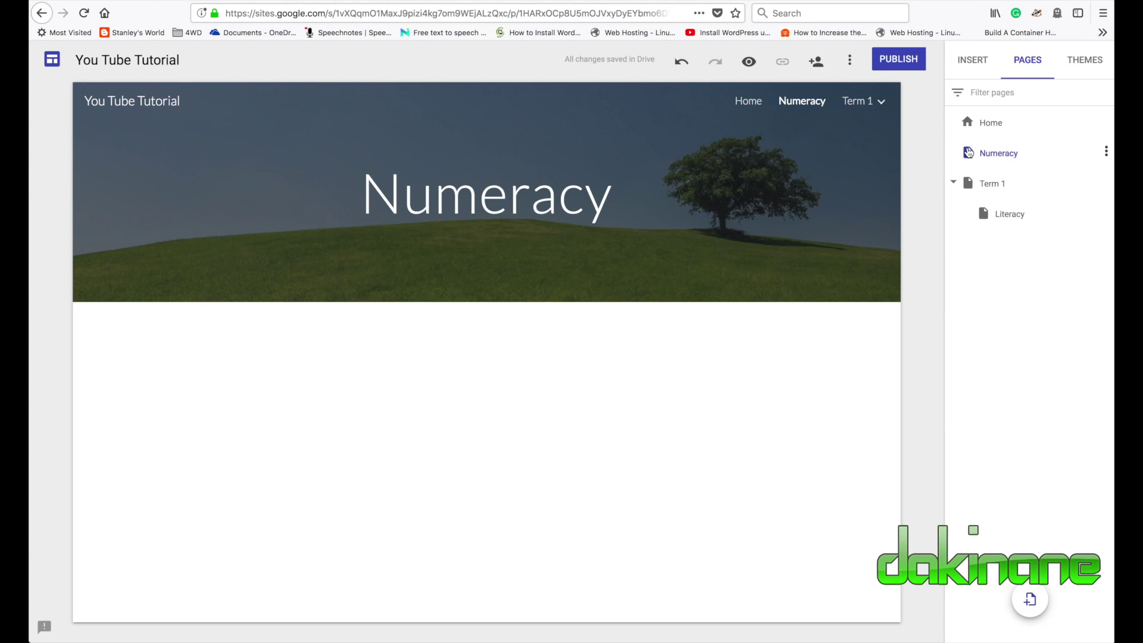
drag(968, 153, 991, 188)
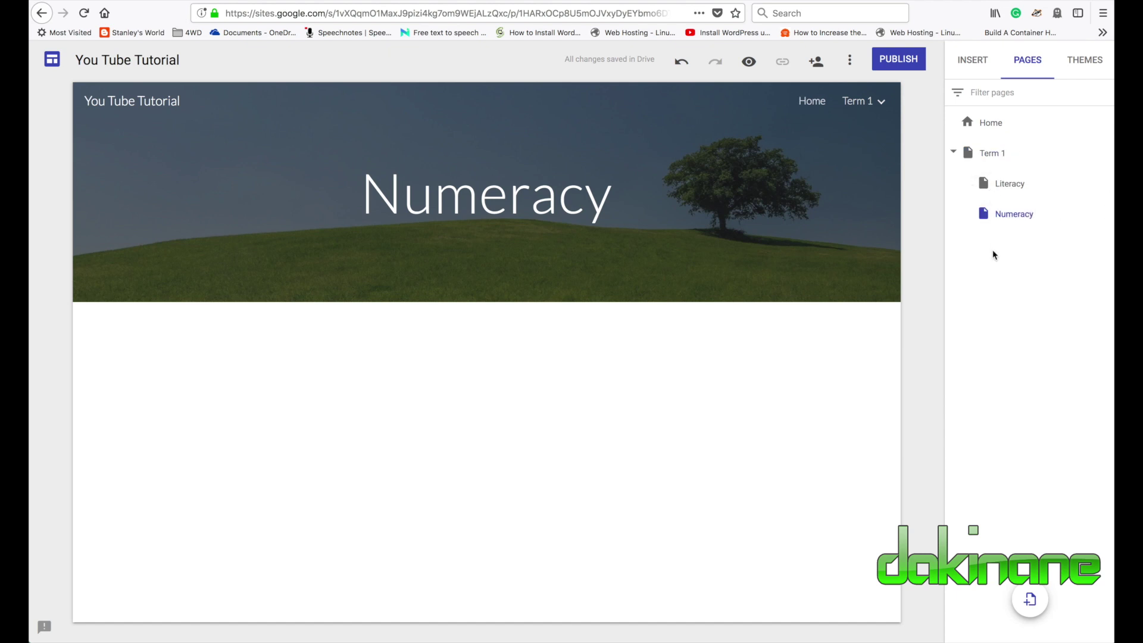
Try nesting the Numeracy page under Literacy, check it in the site navigation, and return it directly under Term 1.
drag(985, 217, 1010, 188)
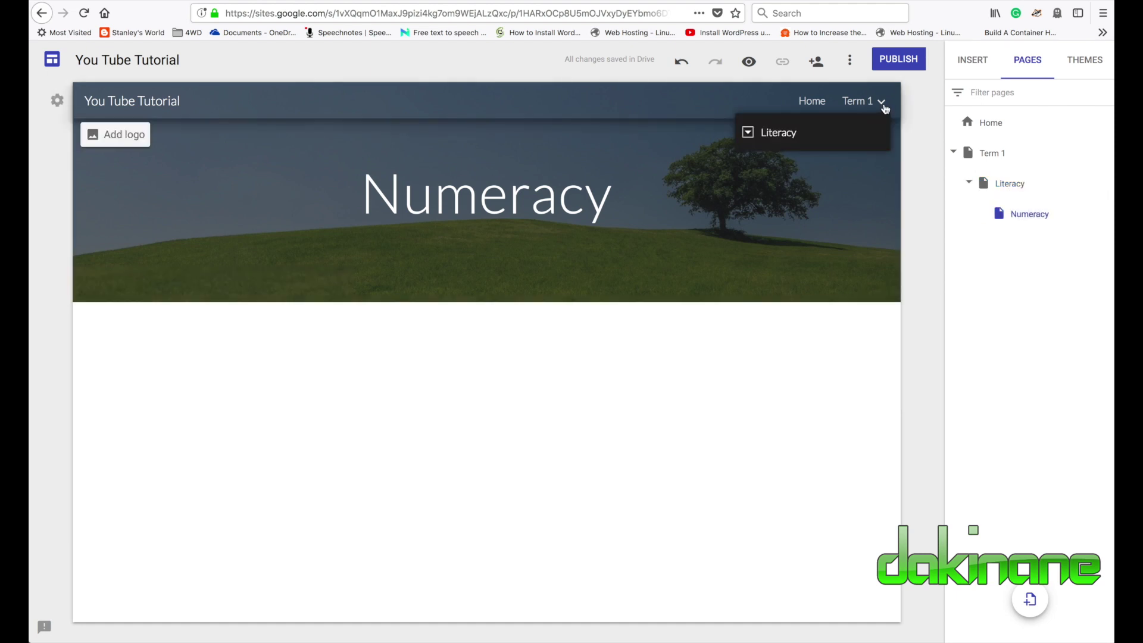
click(749, 134)
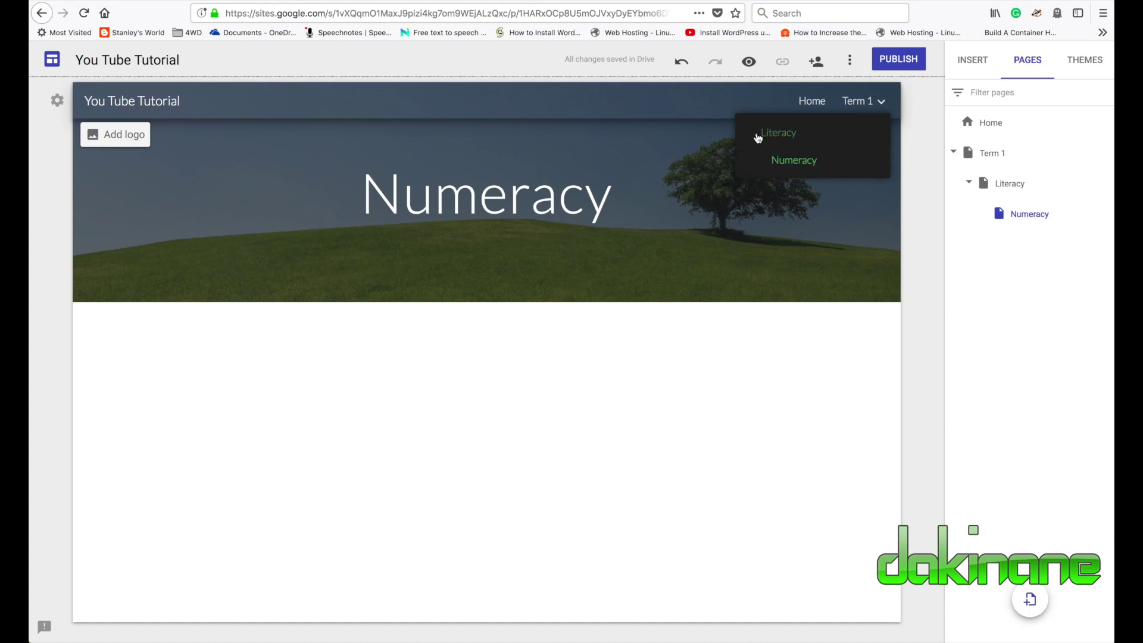
drag(995, 214, 999, 161)
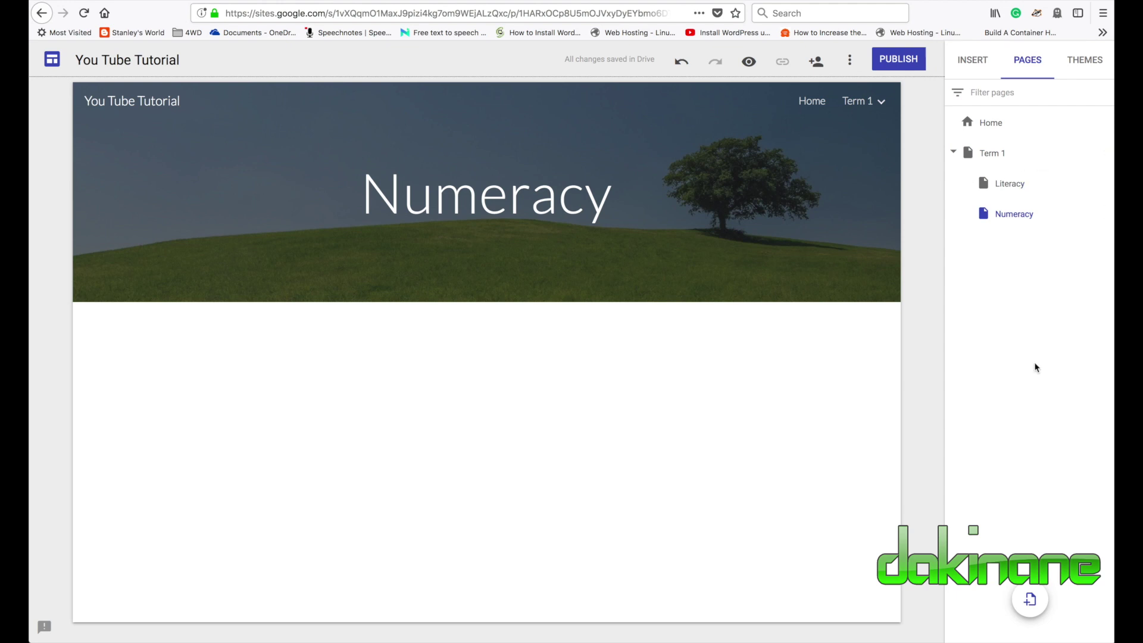
Open the Home page and insert a text box in the blank area below the header.
click(991, 122)
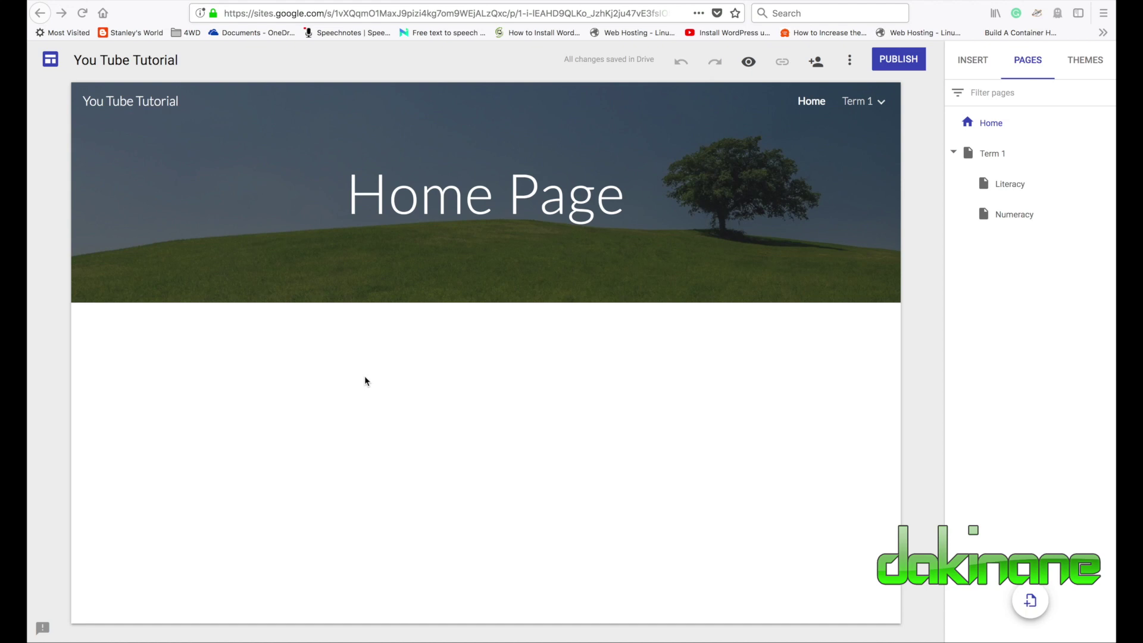
double_click(129, 341)
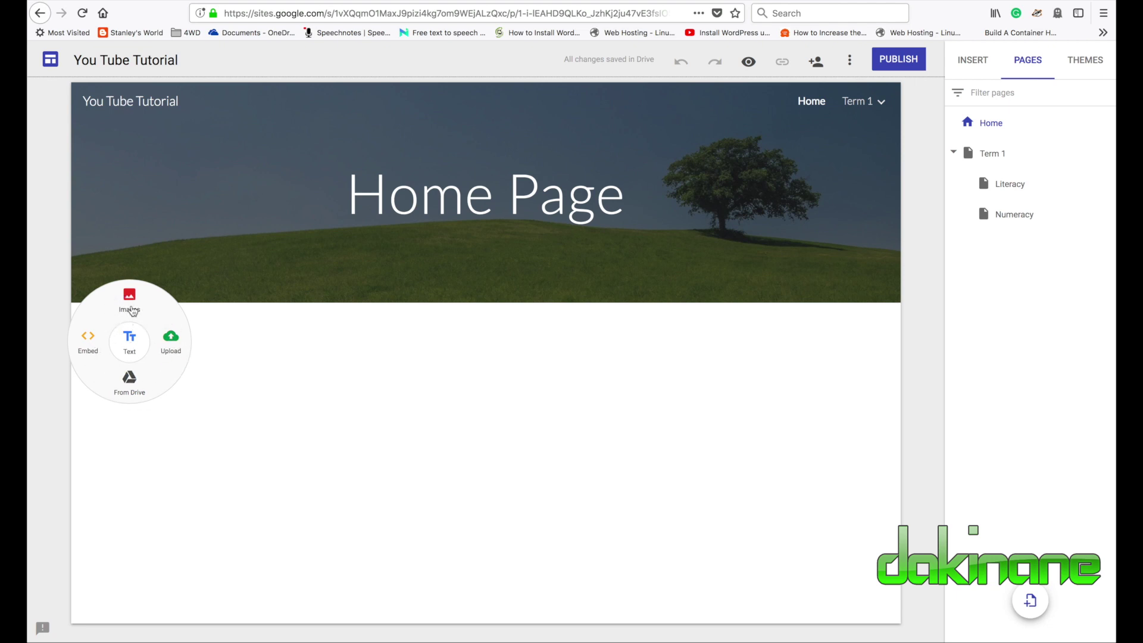
click(130, 340)
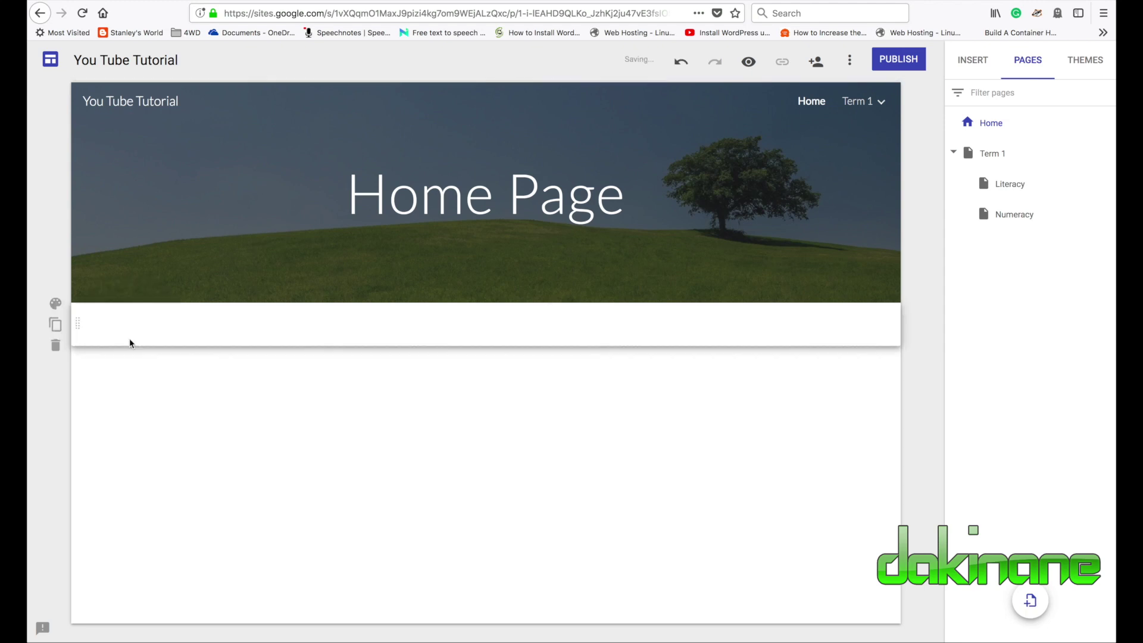
mouse_move(78, 330)
mouse_down()
mouse_move(84, 491)
mouse_move(76, 337)
mouse_up()
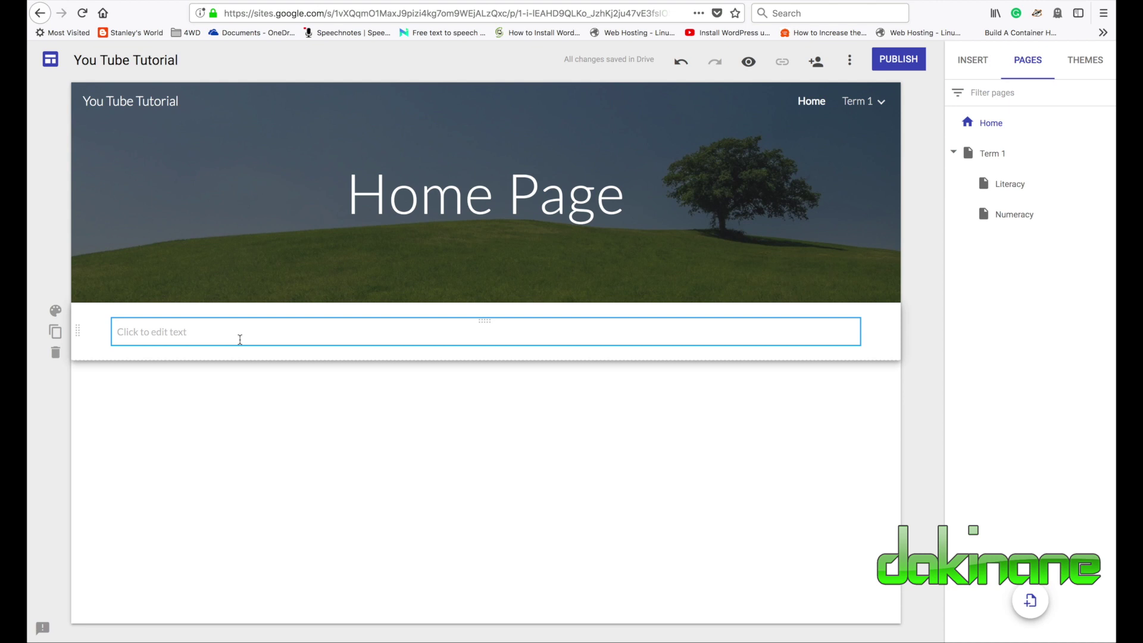
Enter "Heading" in the new text box and give it the Heading text style.
click(173, 332)
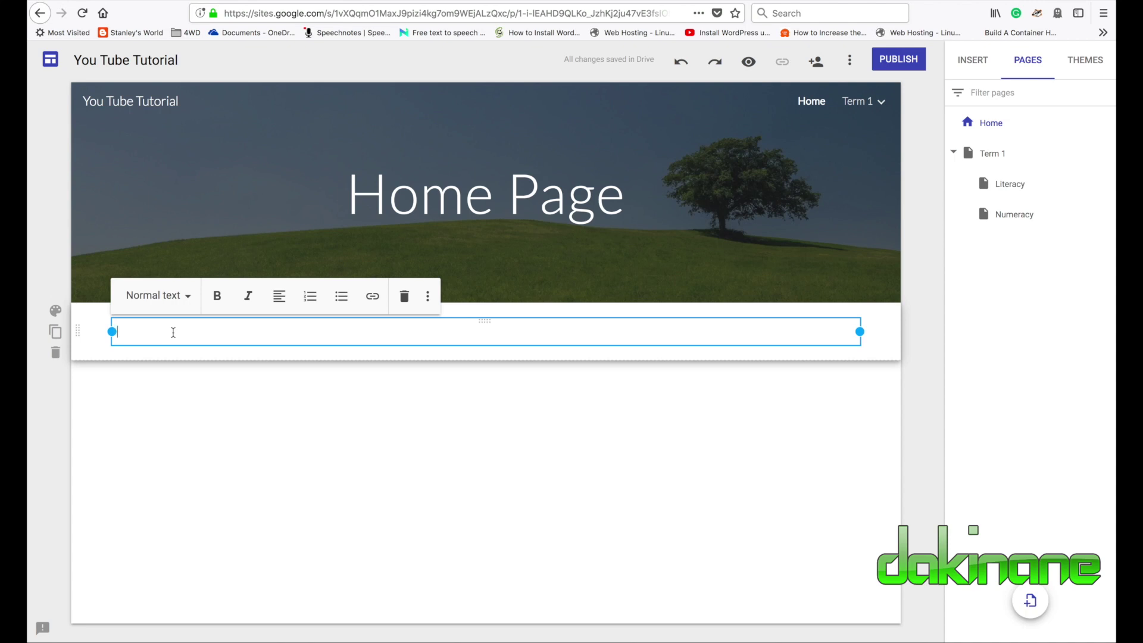
text(Heading)
click(190, 299)
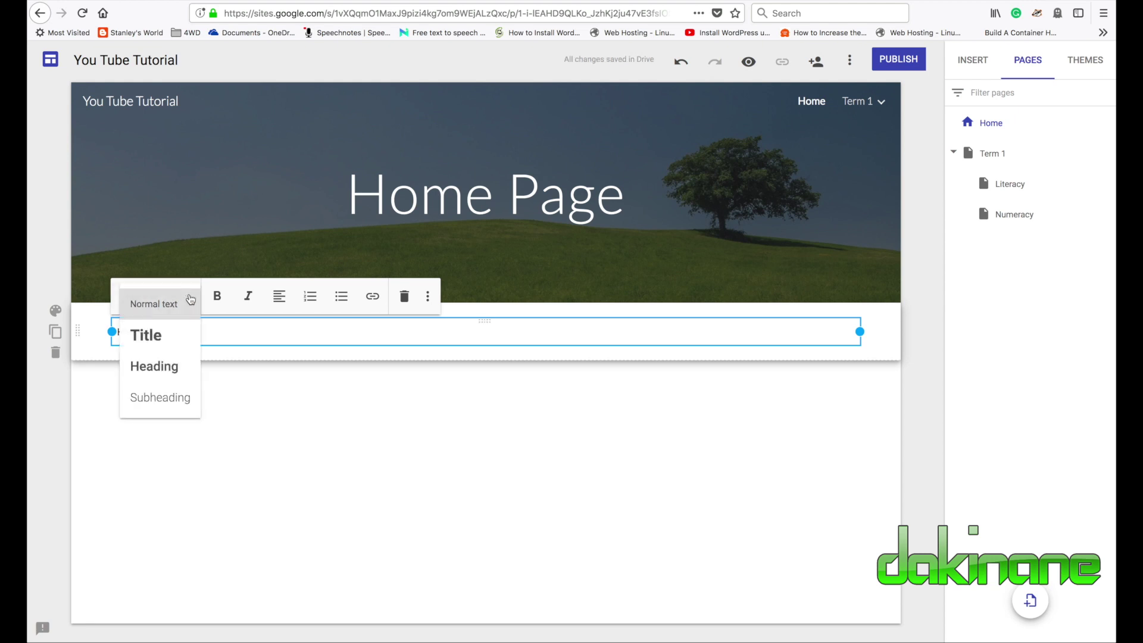
click(158, 364)
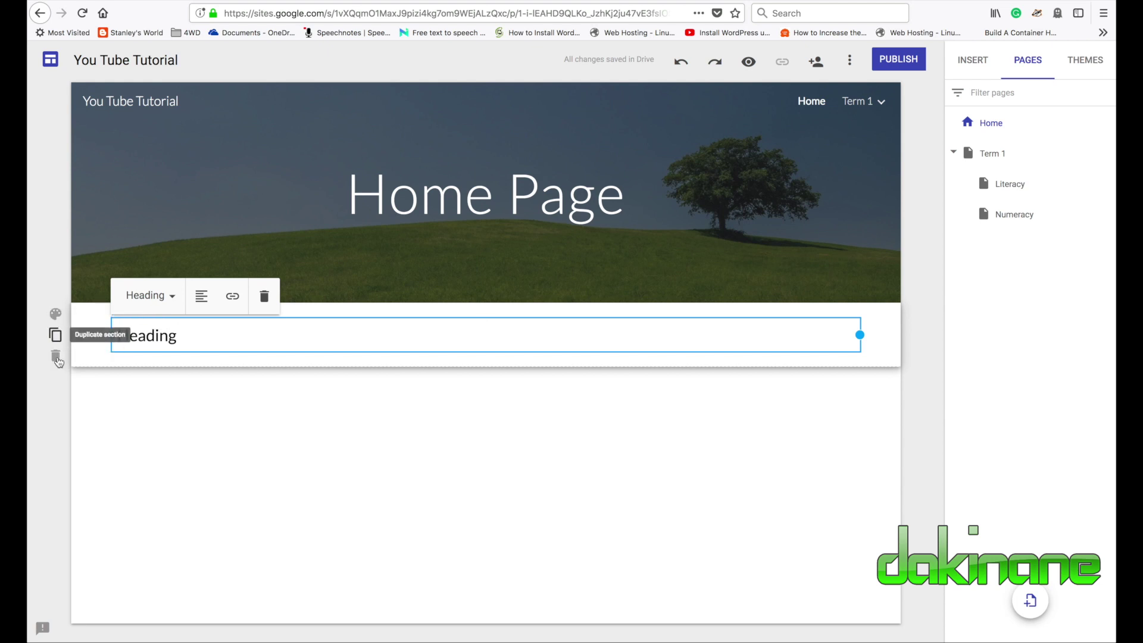
Set the heading section's background to Emphasis 2 and change the Simple theme's colour to blue.
click(55, 316)
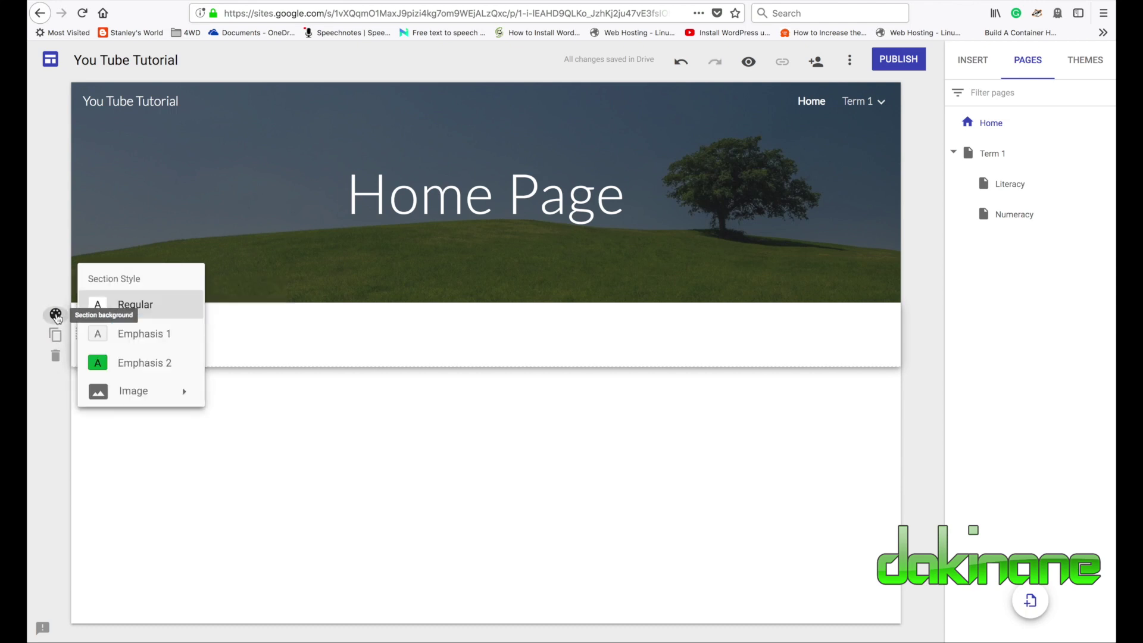
click(147, 371)
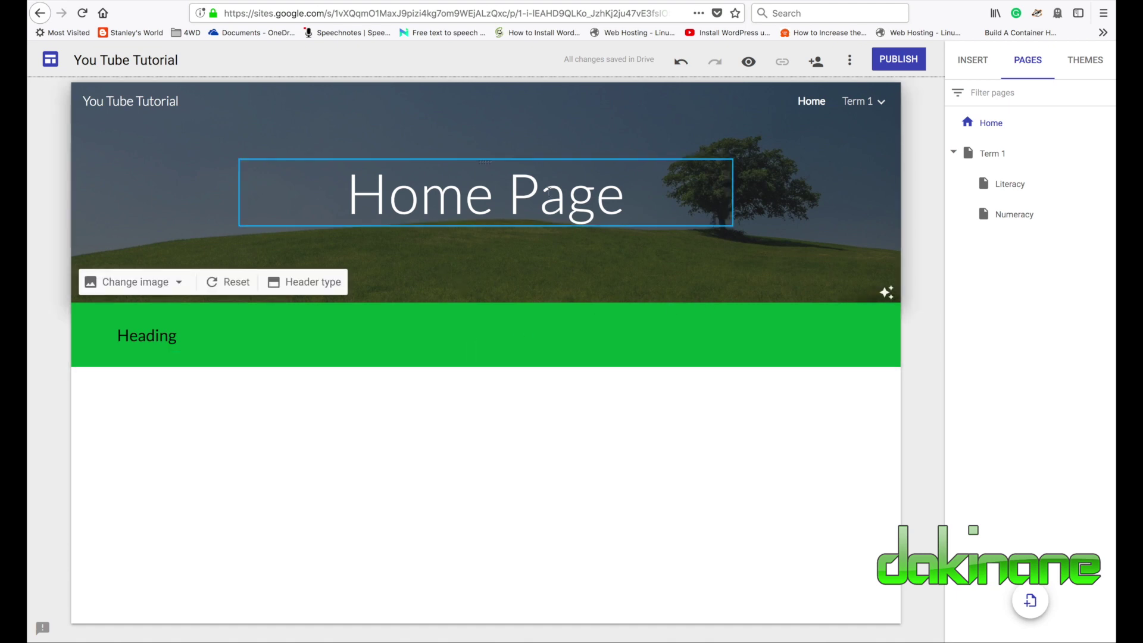
click(1087, 67)
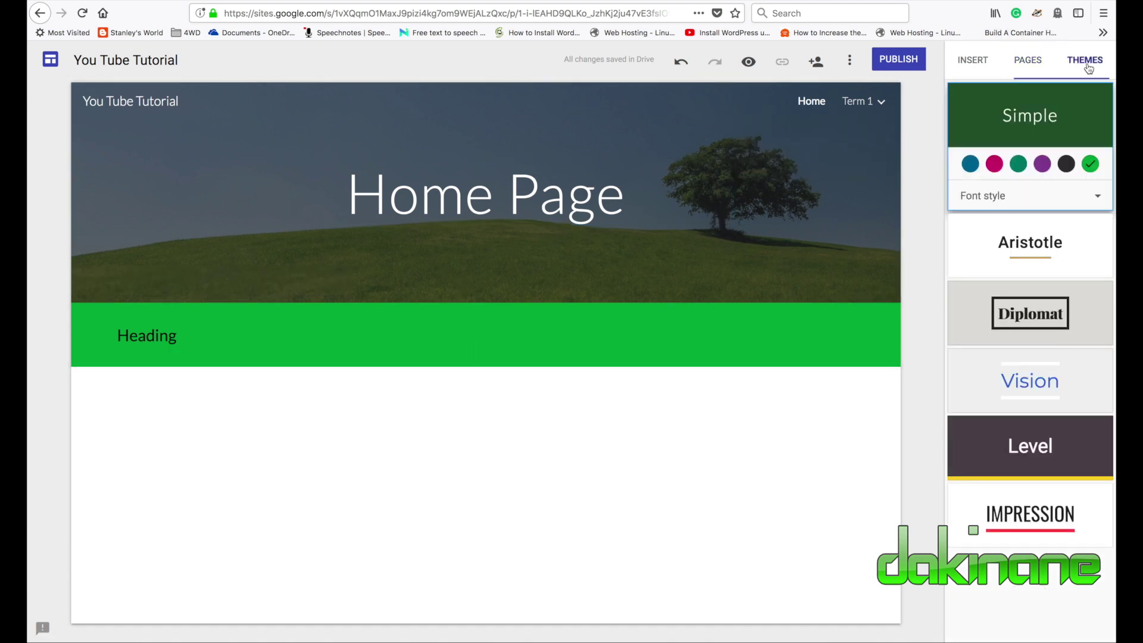
click(970, 164)
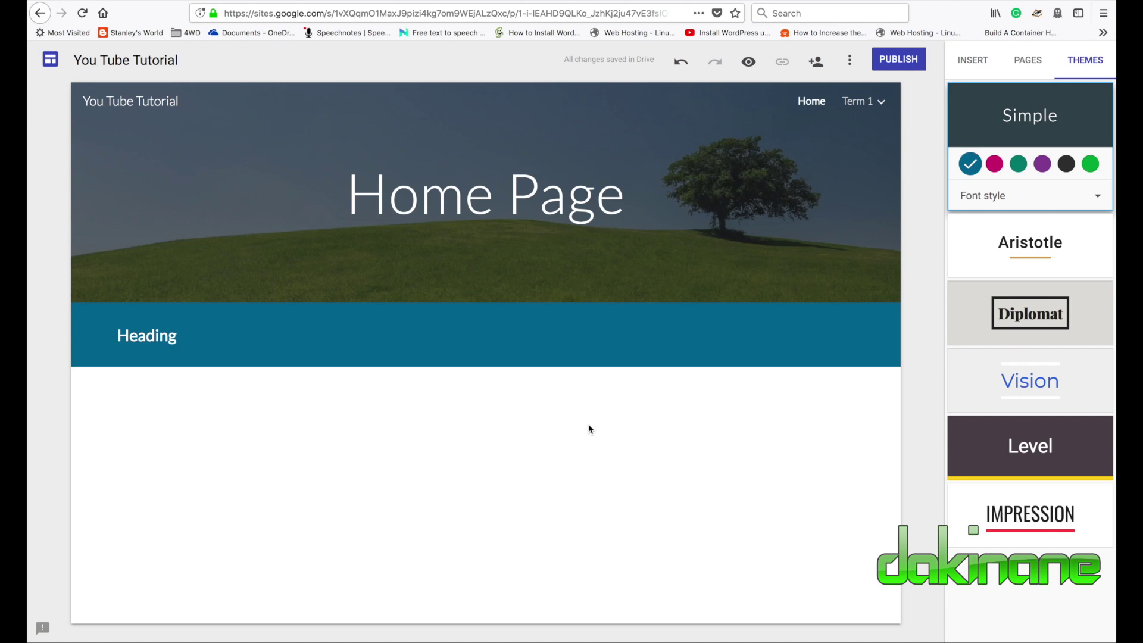
Change the text style of the word "Heading" to Title.
click(189, 337)
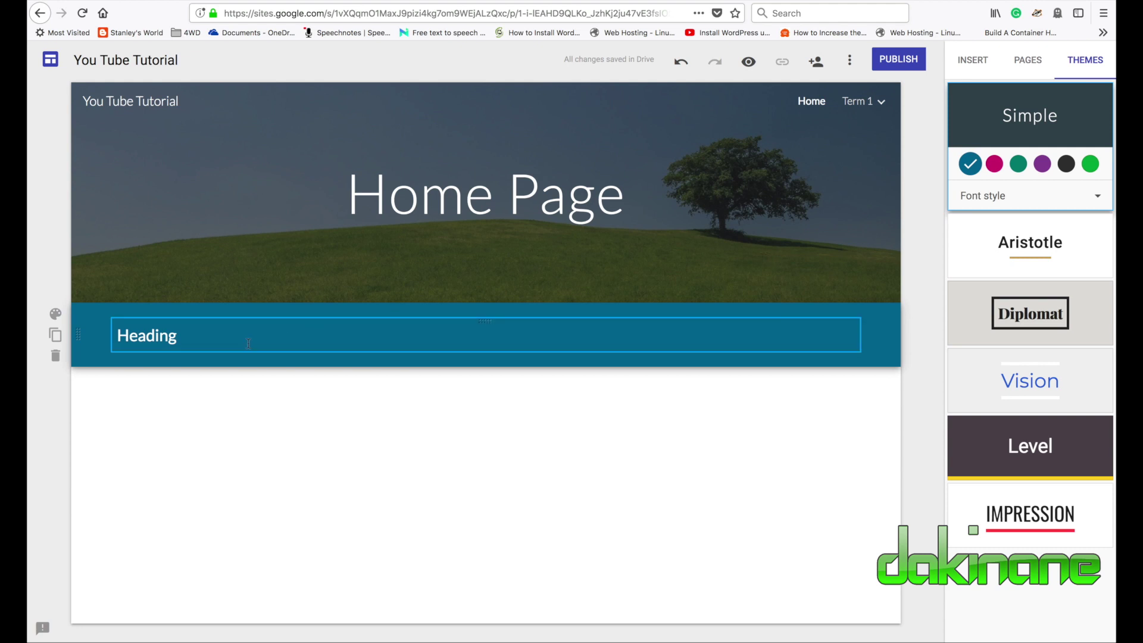
click(135, 338)
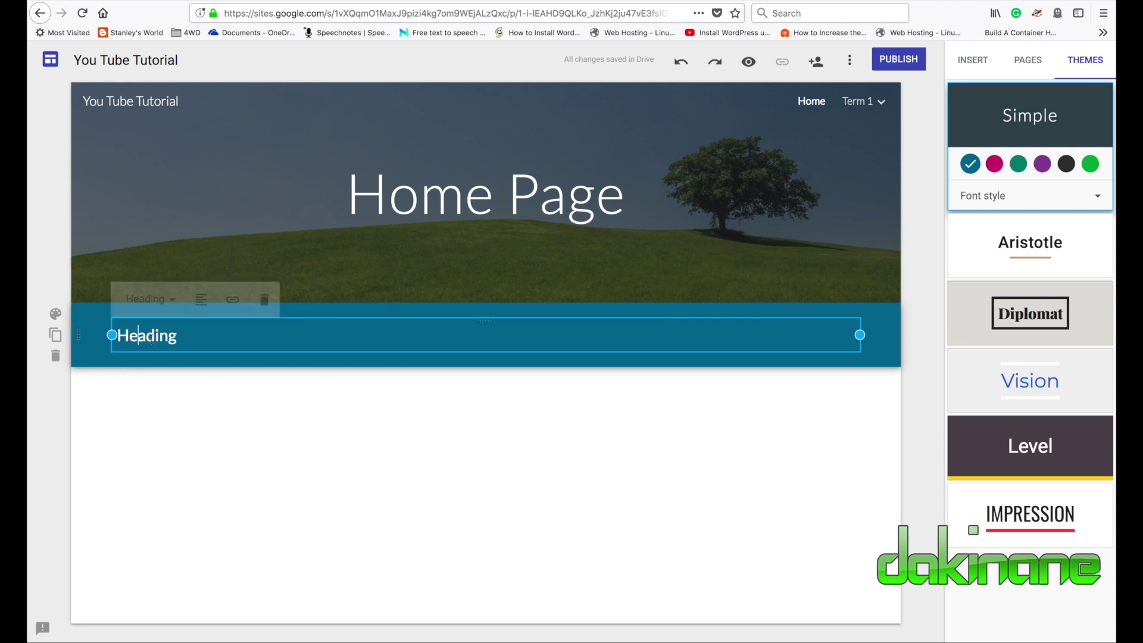
drag(172, 340, 79, 334)
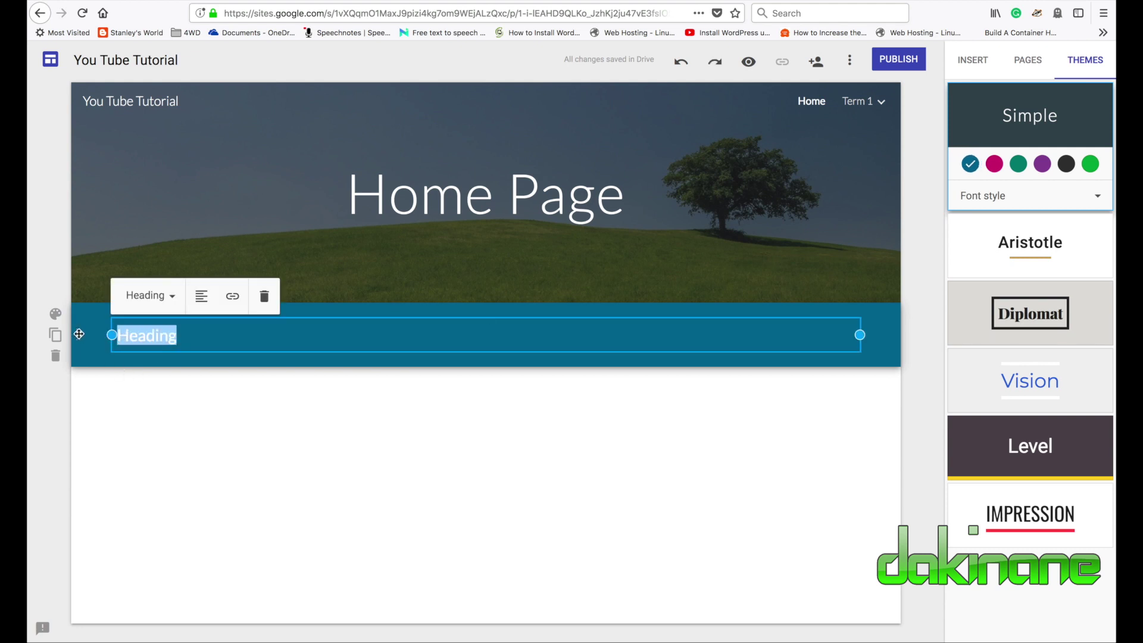
click(170, 296)
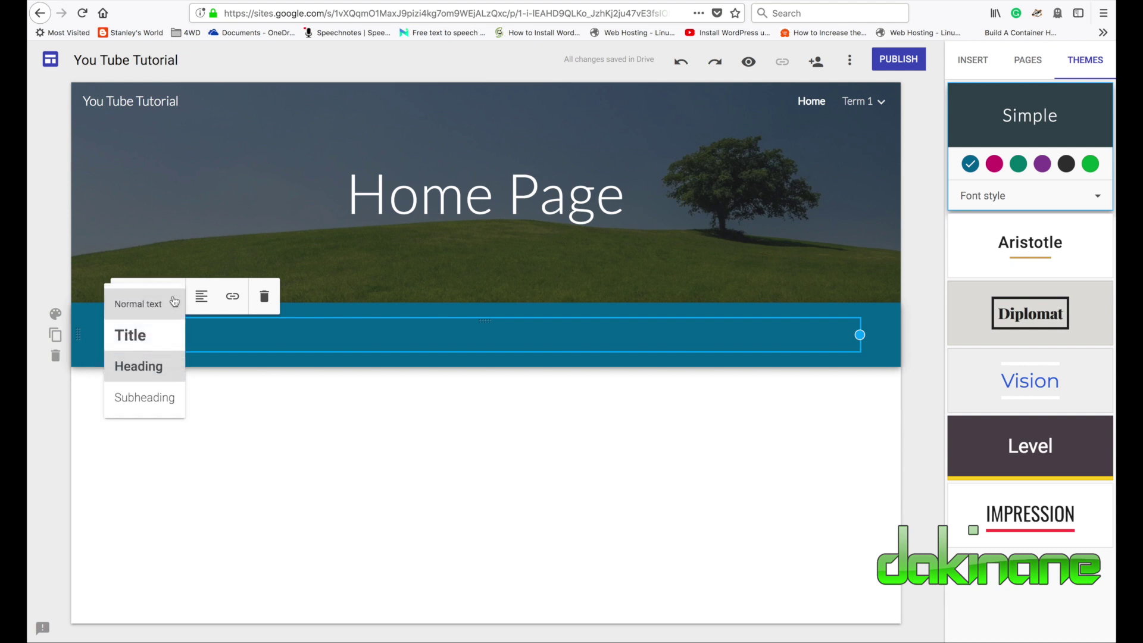
click(156, 338)
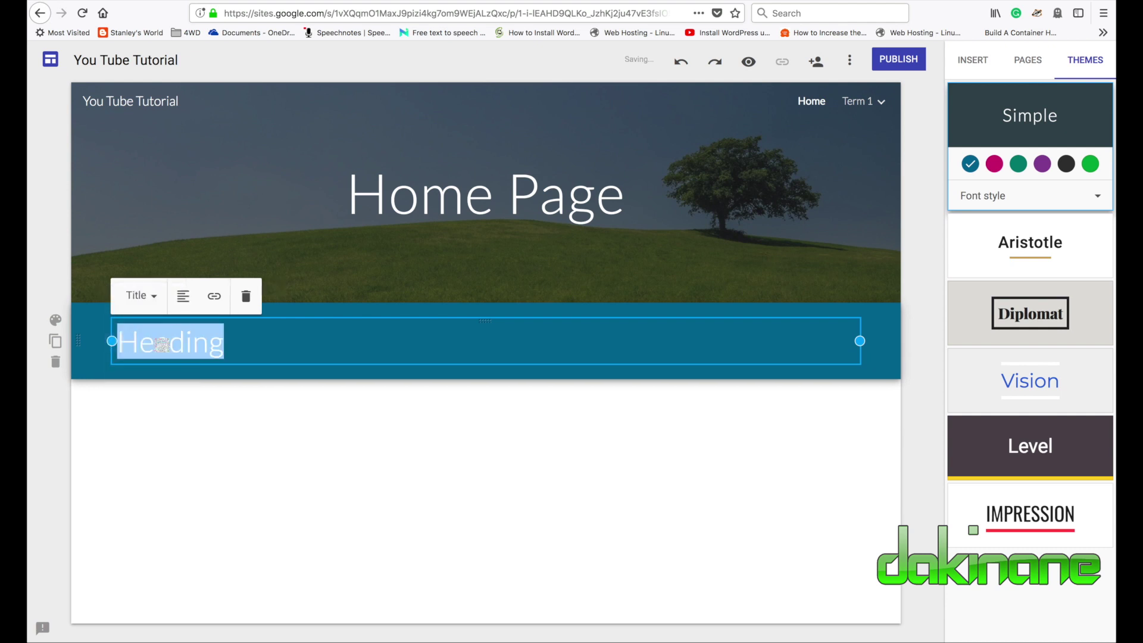
click(181, 406)
click(195, 337)
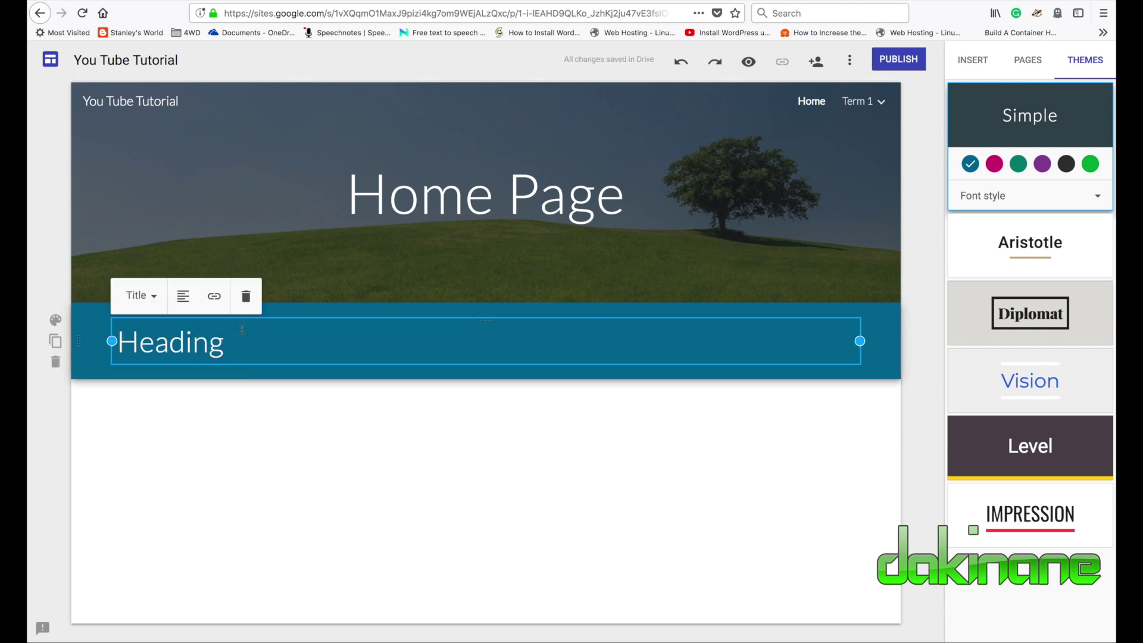
Try centring the heading text in its section, and return it to left alignment.
click(186, 299)
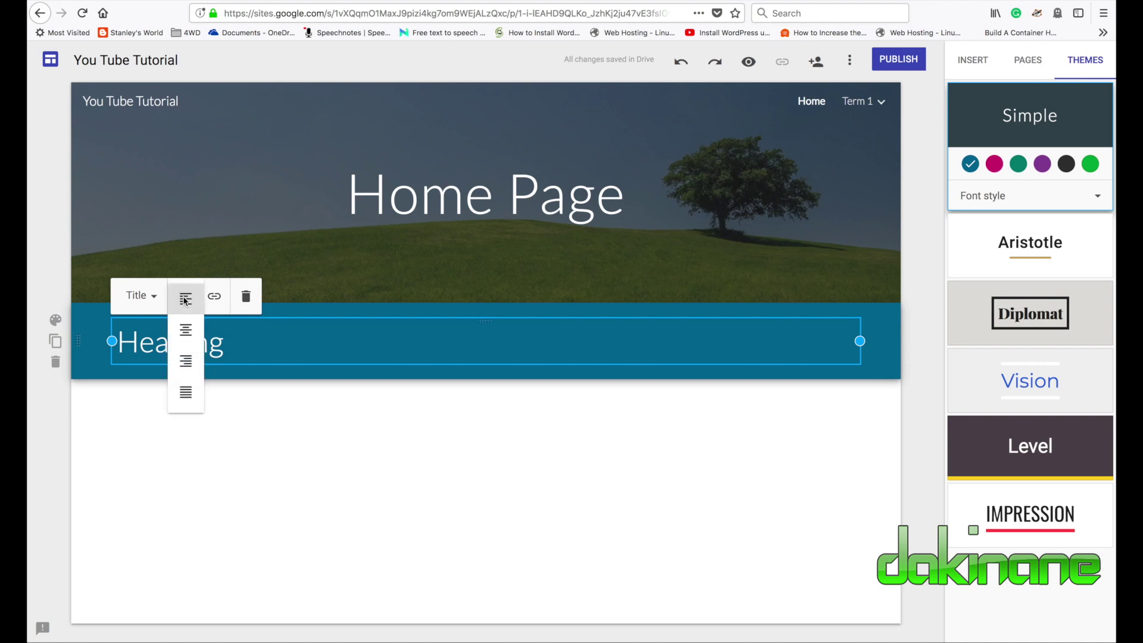
click(189, 329)
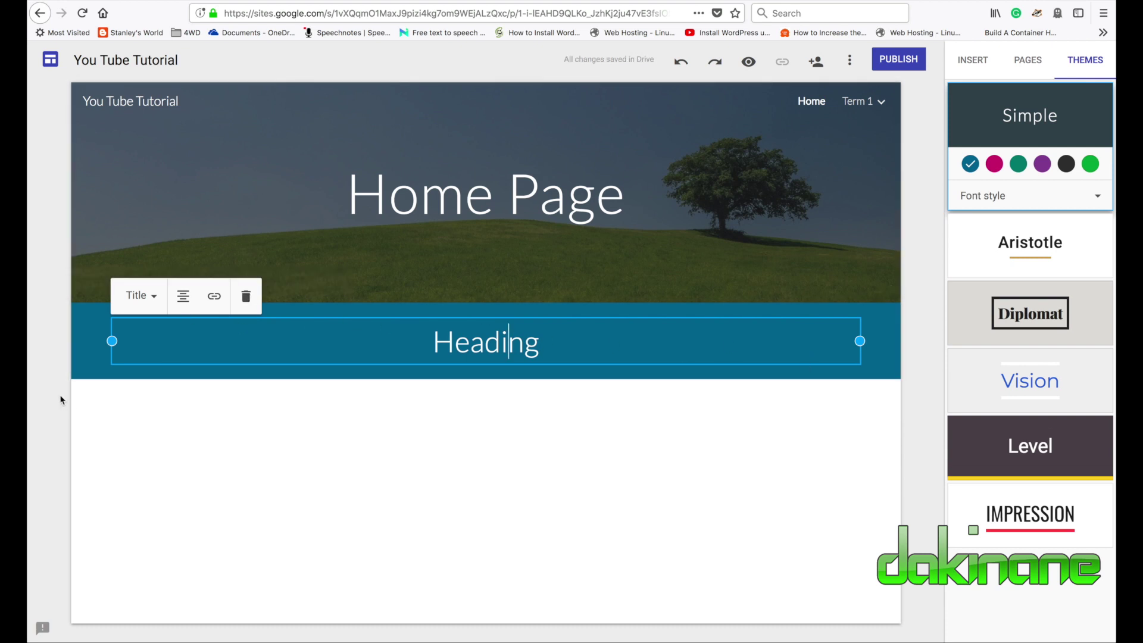
click(183, 297)
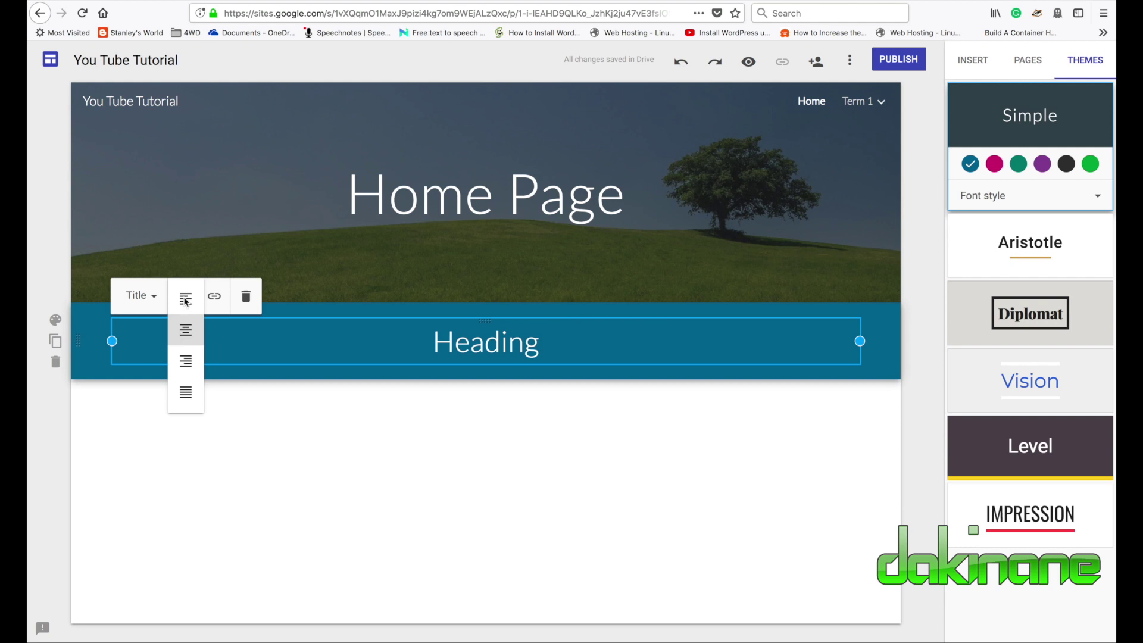
click(184, 301)
click(211, 442)
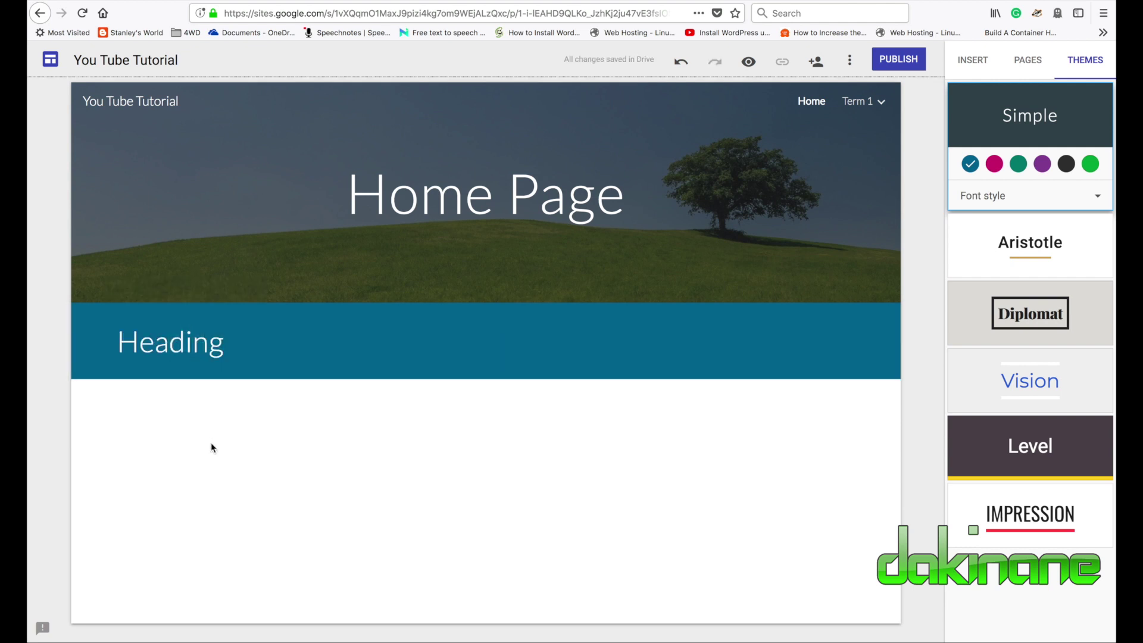
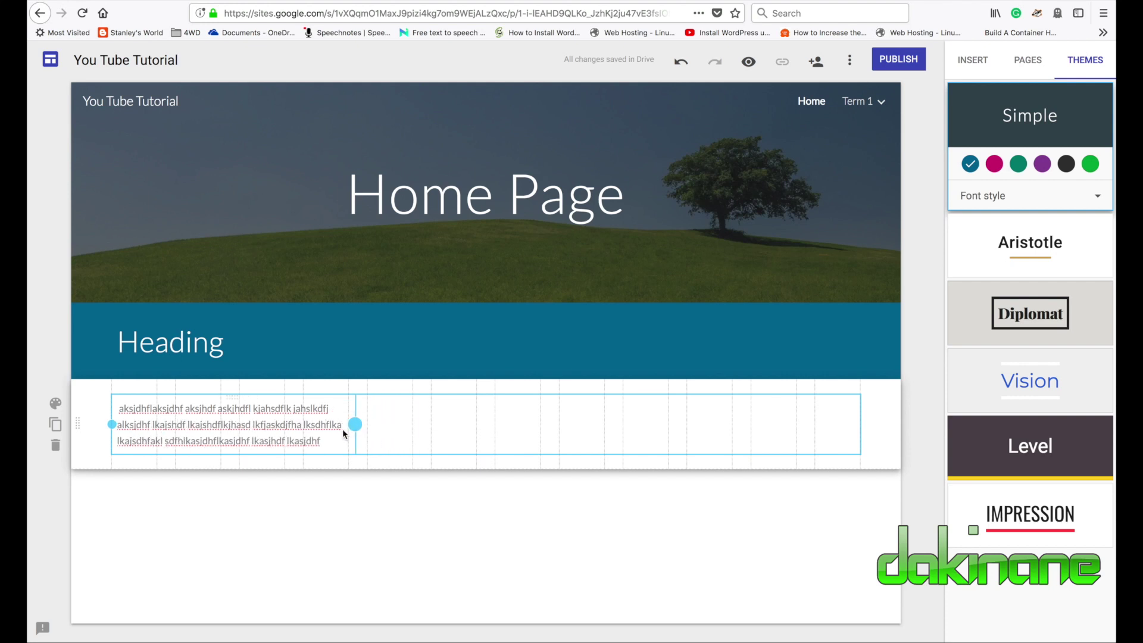
Start inserting an image in the empty space beside the paragraph and search Google images for "totara".
click(378, 414)
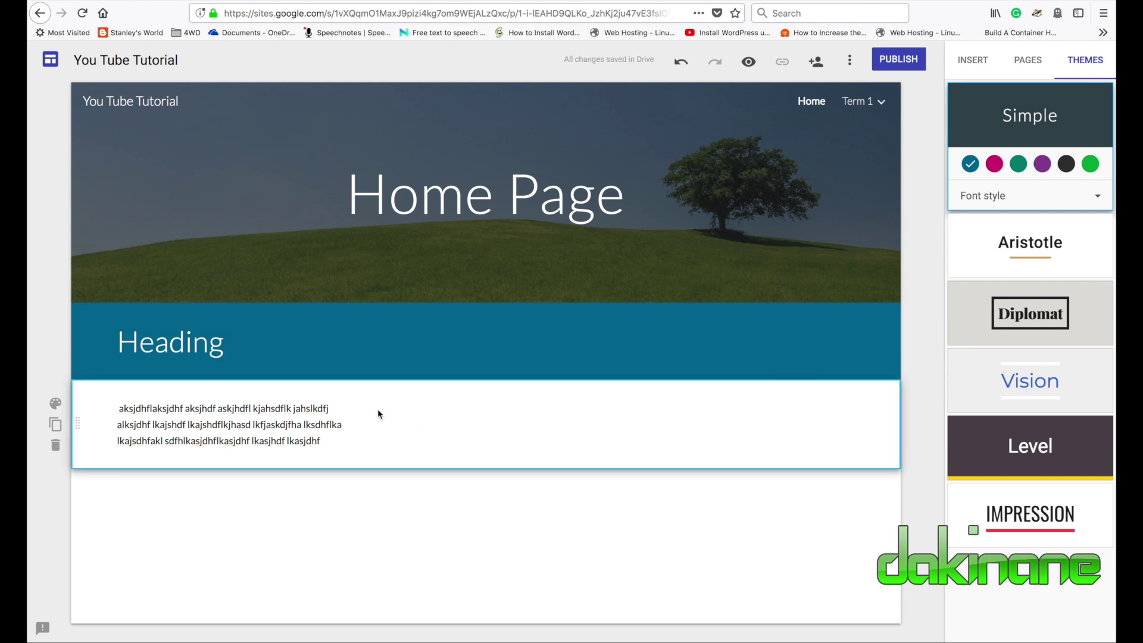
double_click(379, 414)
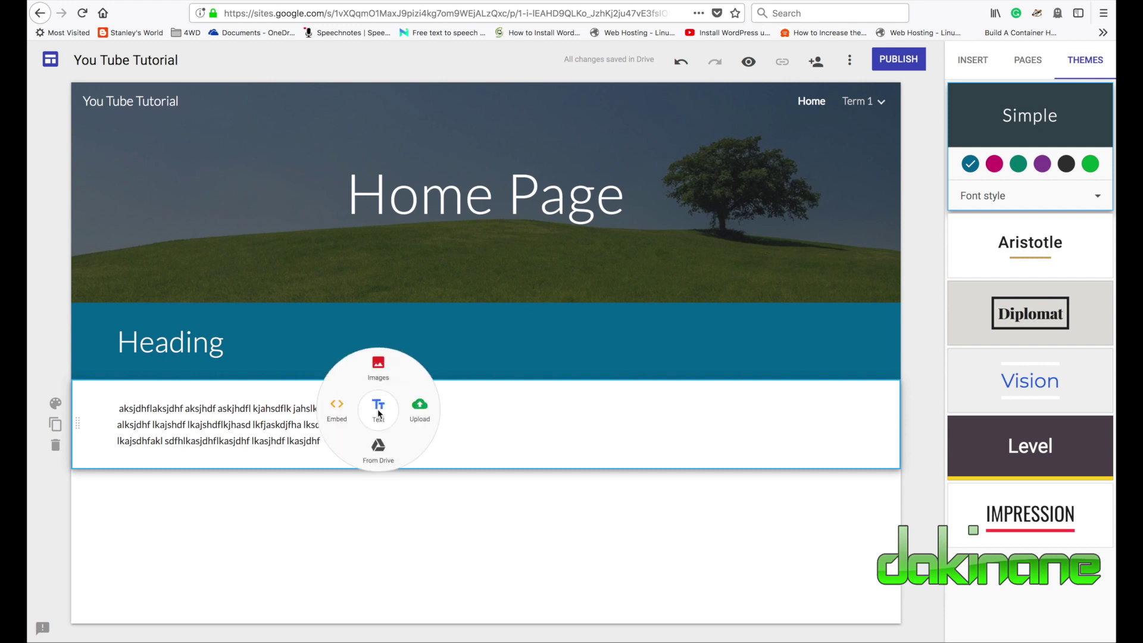
click(380, 366)
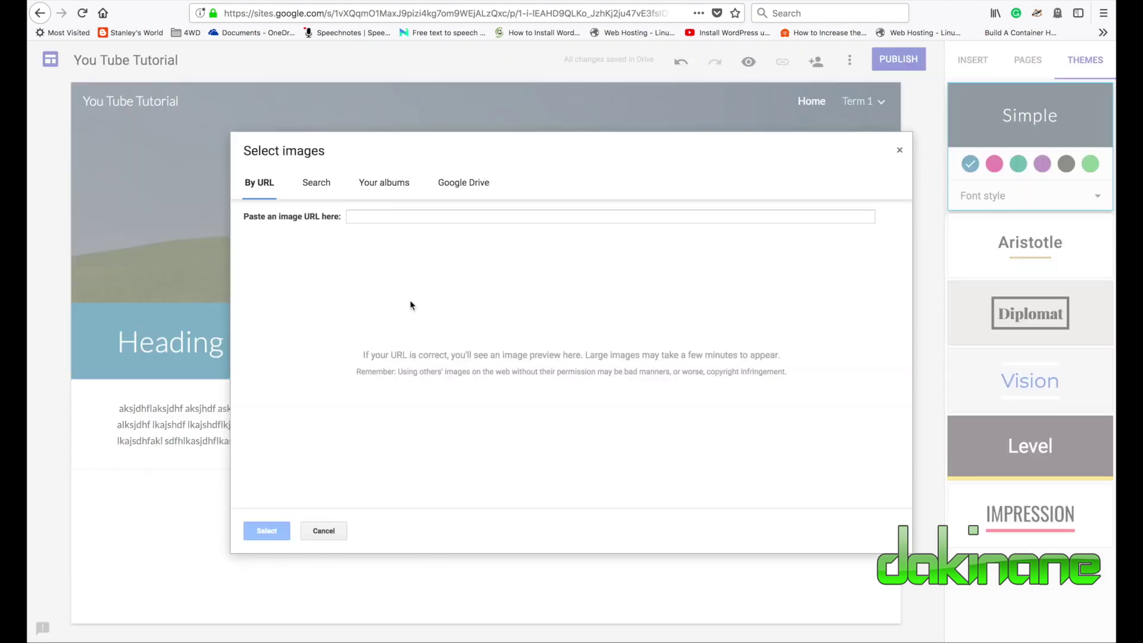
click(317, 185)
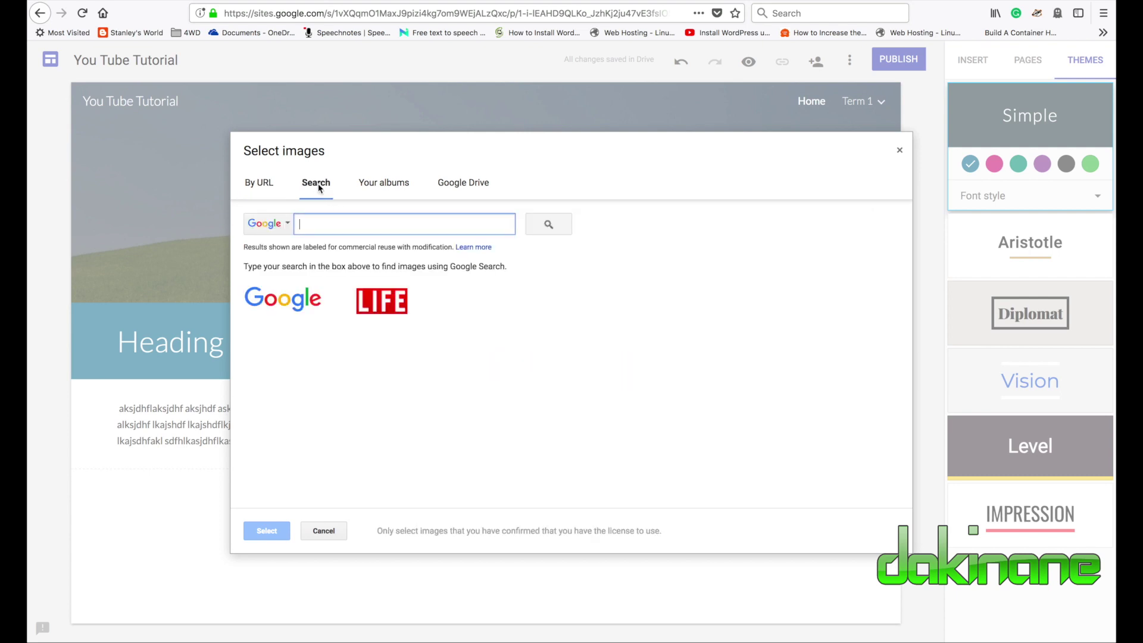
text(totara)
key(Return)
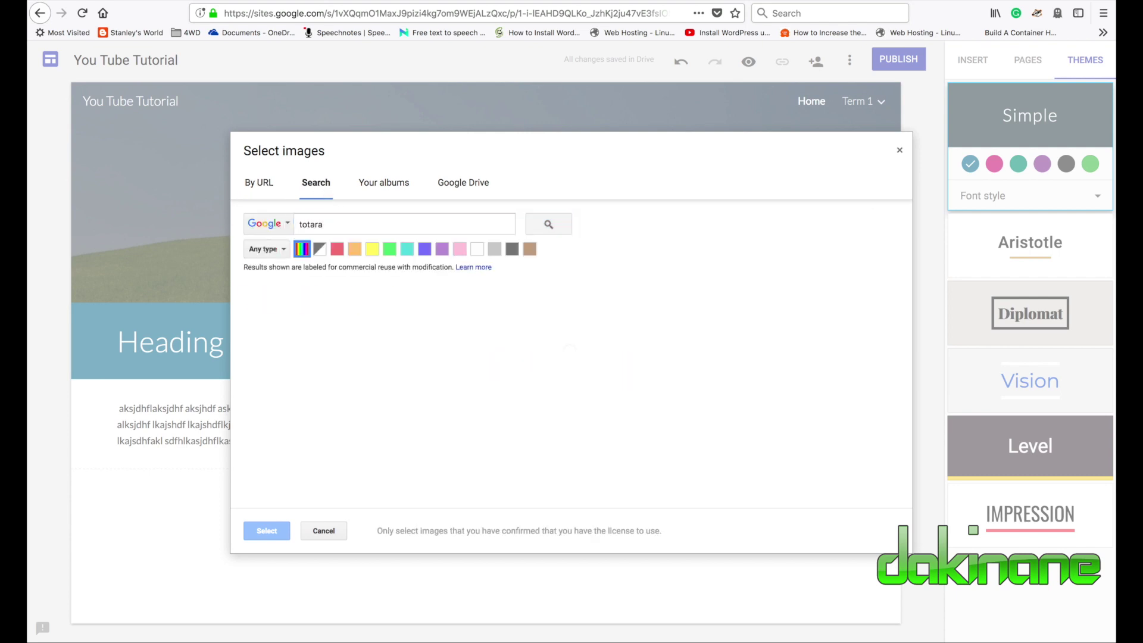
Insert the image of a green branch with blue berries and shrink it to about the paragraph's width.
click(725, 370)
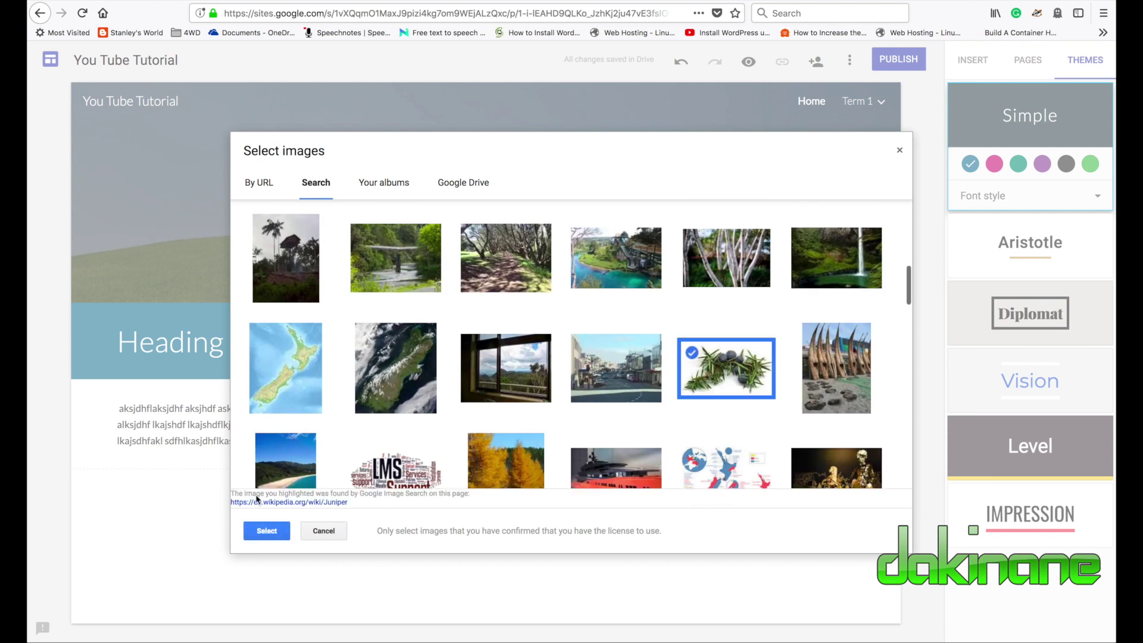
click(267, 532)
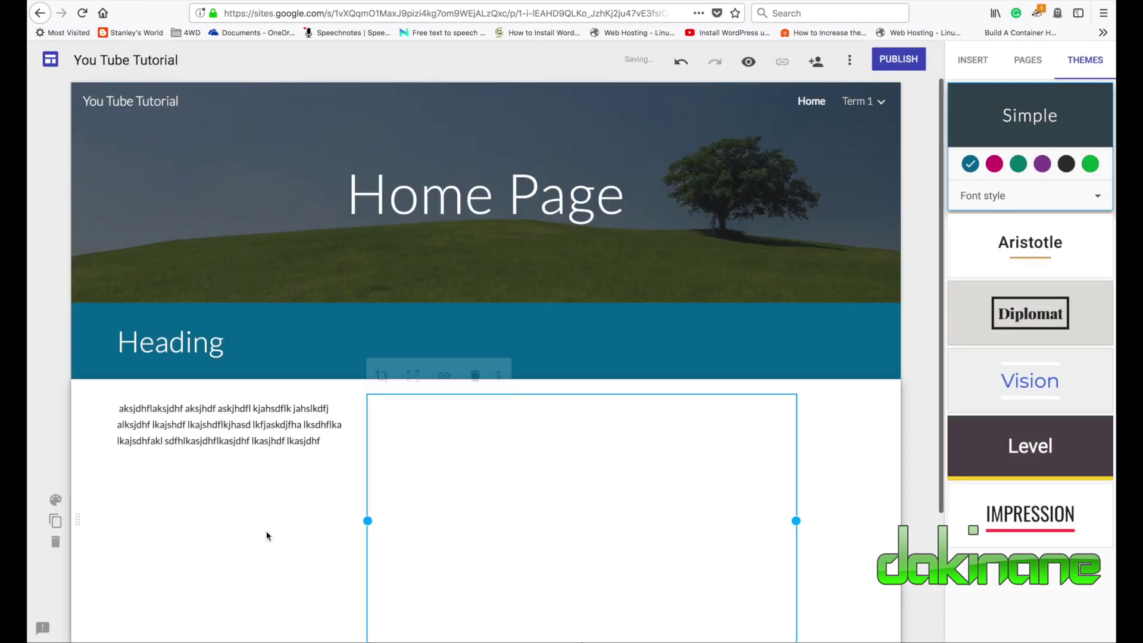
scroll(266, 534, down, 3)
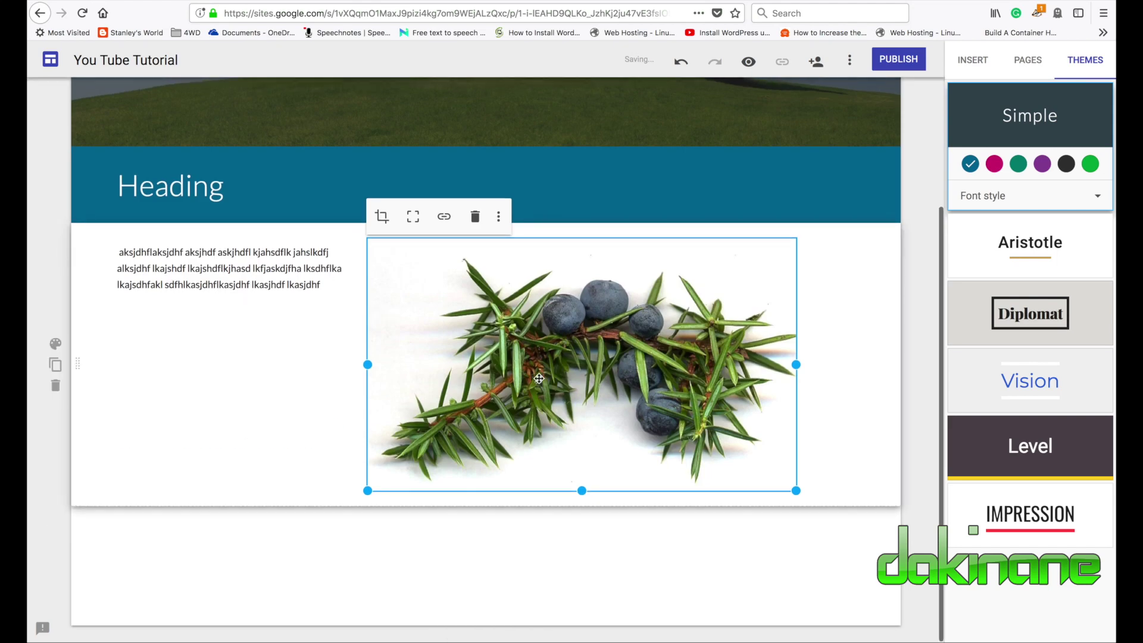
drag(795, 491, 619, 383)
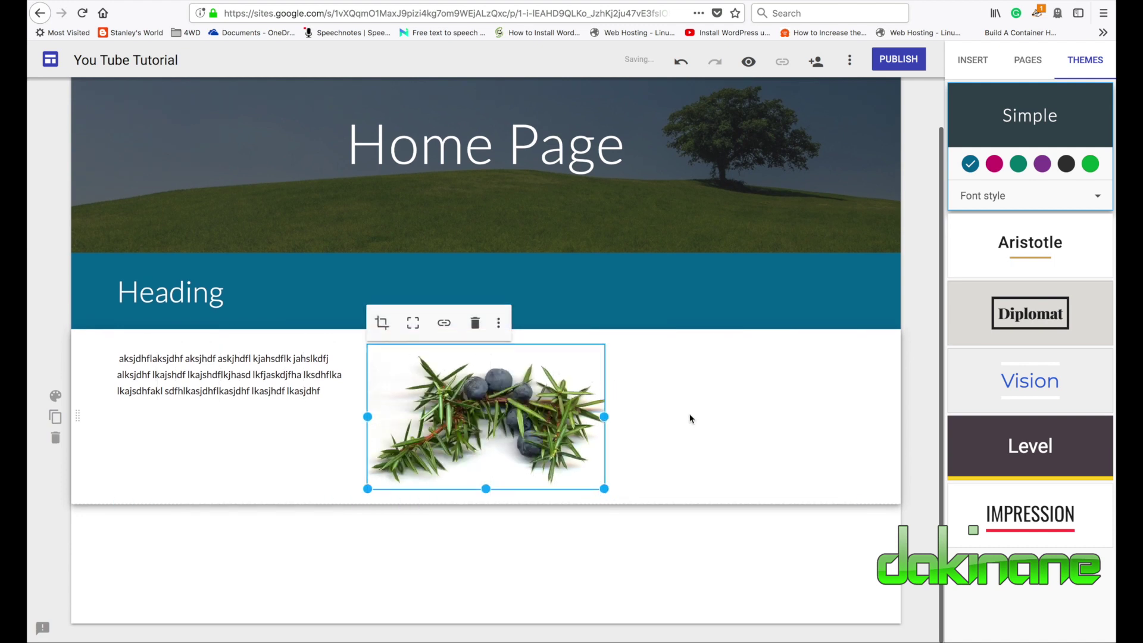
Rearrange the section so the image sits at its left edge with the paragraph directly to the right.
drag(470, 406, 437, 420)
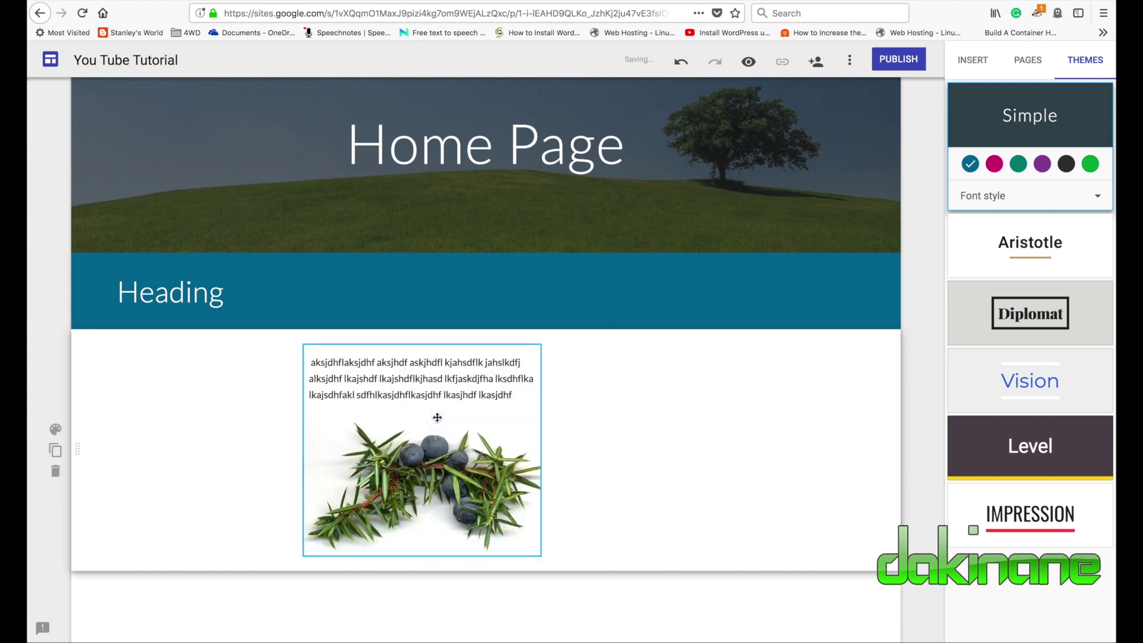
click(429, 469)
drag(490, 473, 154, 400)
click(310, 398)
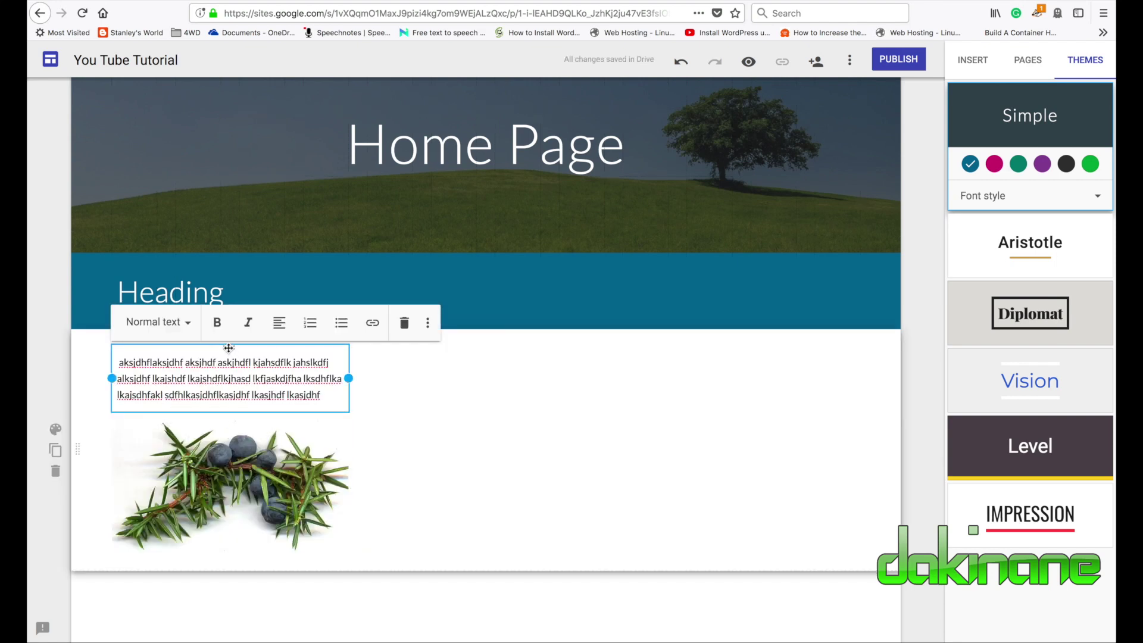
drag(359, 378, 417, 362)
click(384, 462)
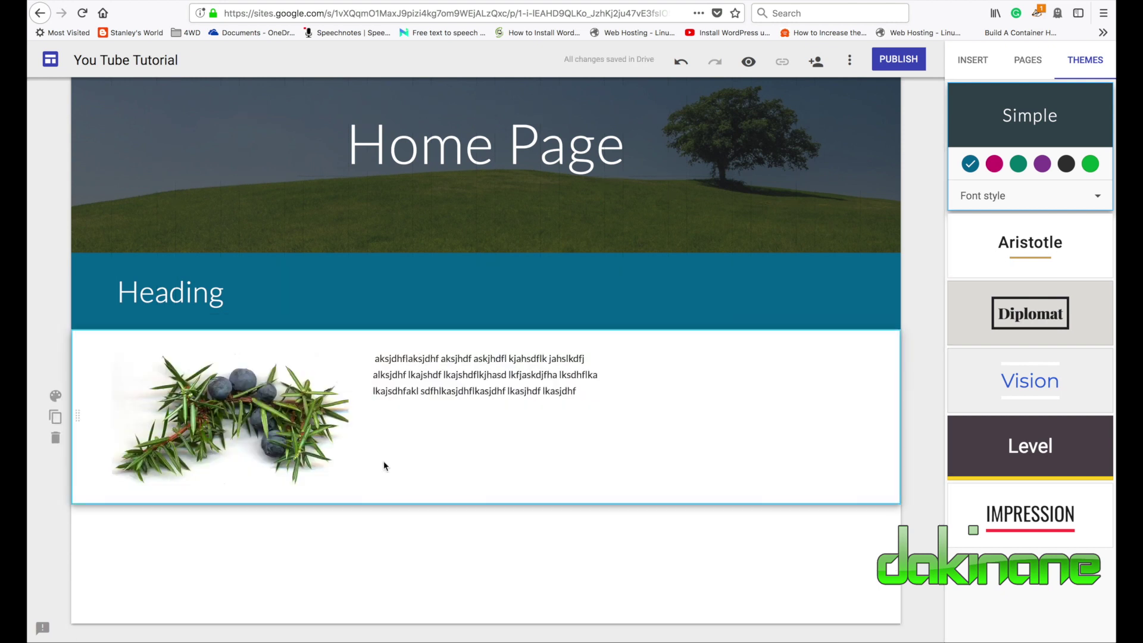
drag(486, 347, 414, 446)
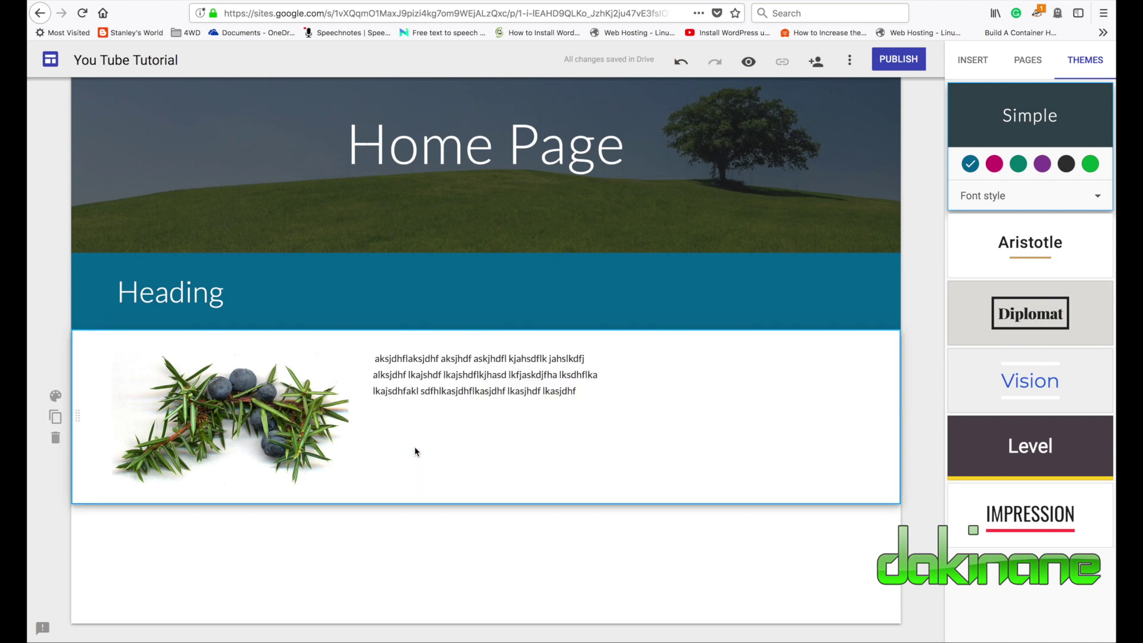
End the paragraph with a full stop and add "jfd aslkjdf askljdf;al skjdf ;laskdjf ;aslkdf" below it after blank lines.
click(504, 390)
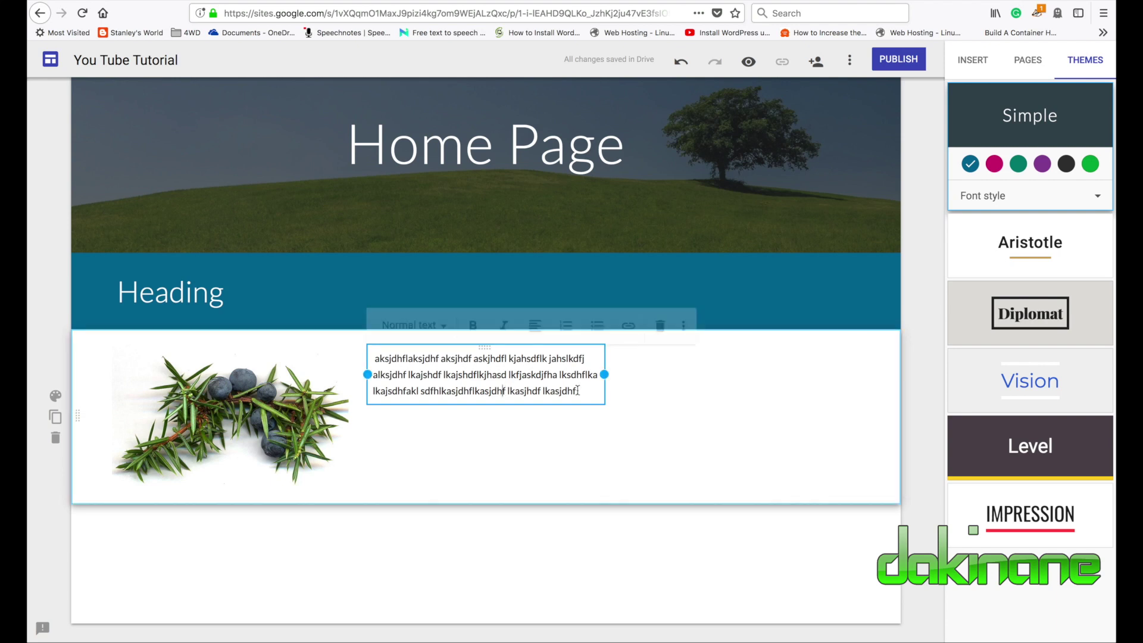
text(.)
key(Return)
key(Return)
key(Return)
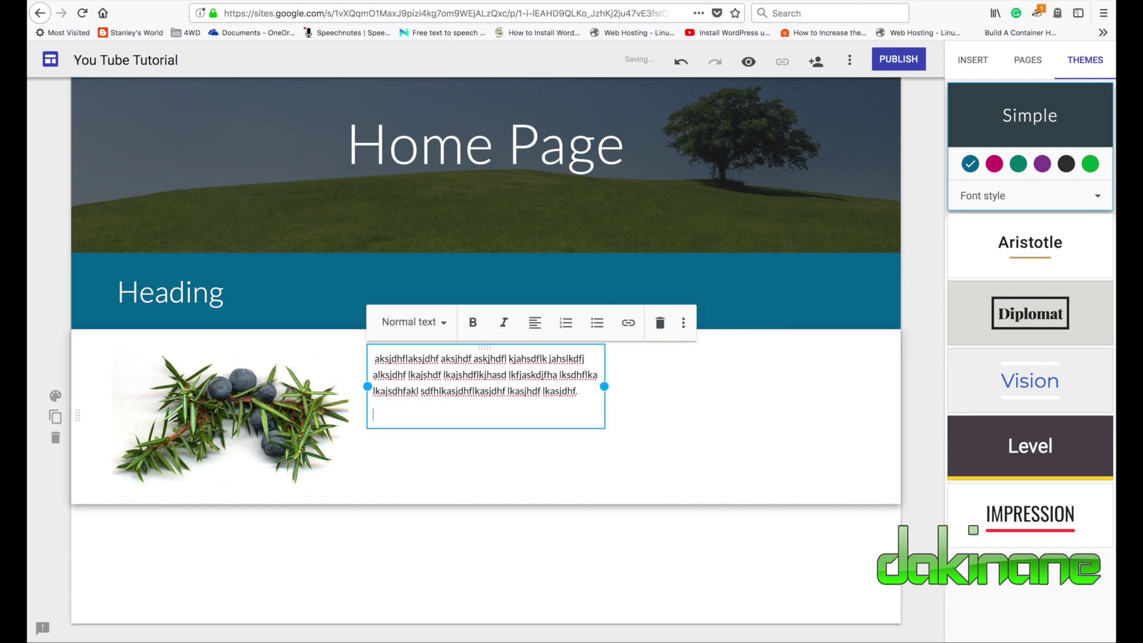
text(jfd aslkjdf askljdf;al skjdf ;laskdjf ;aslkdf)
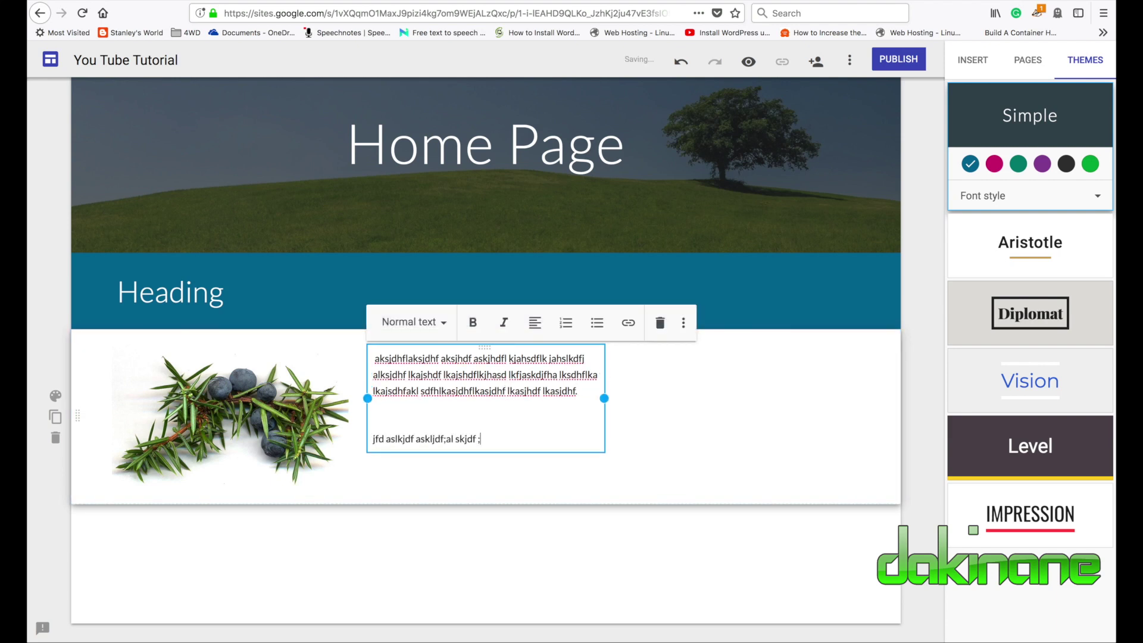
click(533, 493)
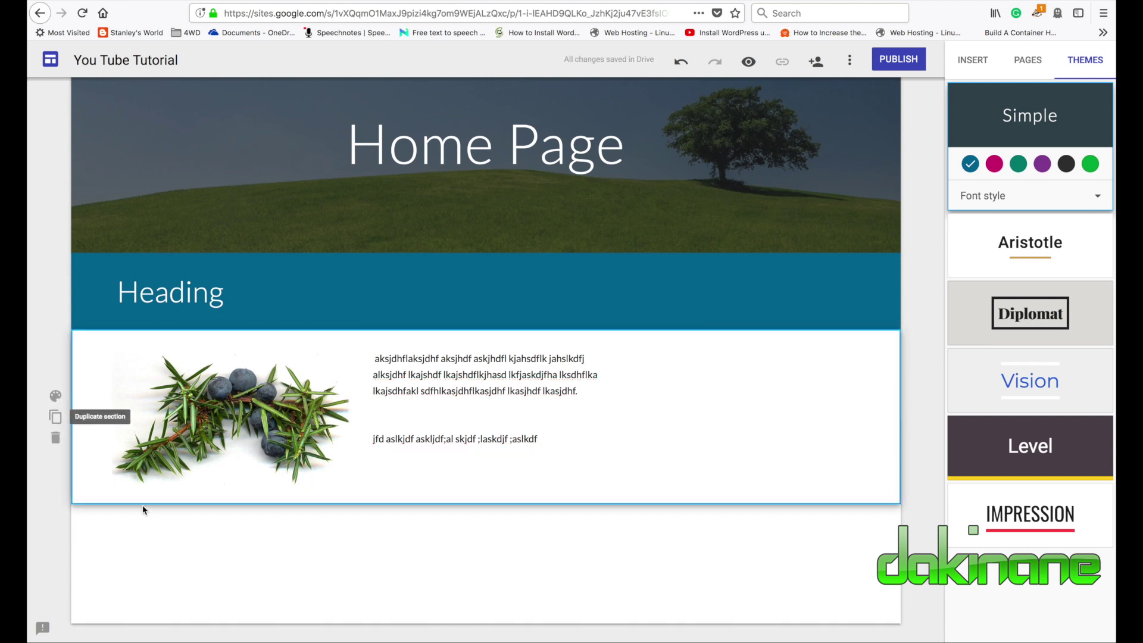
Add the text "This is some text" in a new section below the branch image and style it as a Heading.
double_click(111, 535)
click(111, 535)
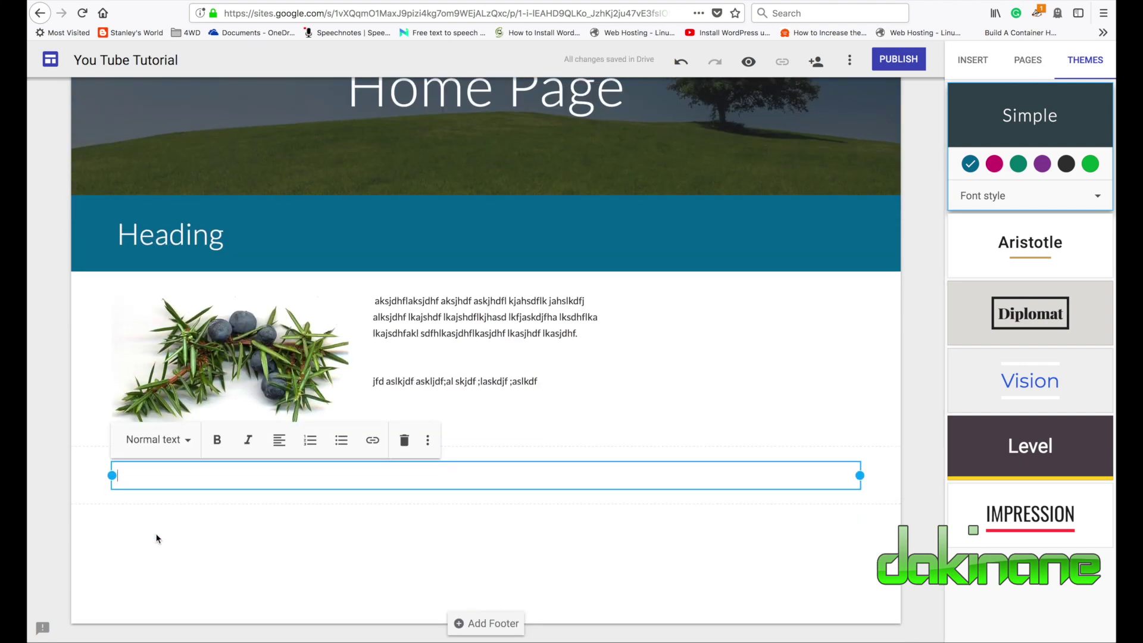
text(This is some text)
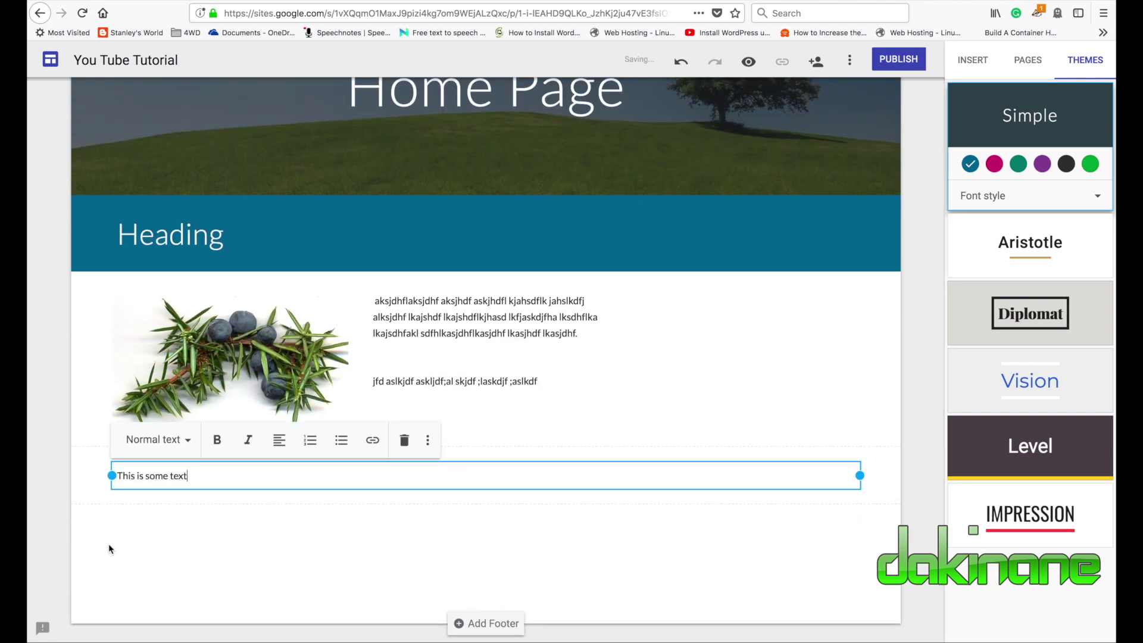
click(188, 441)
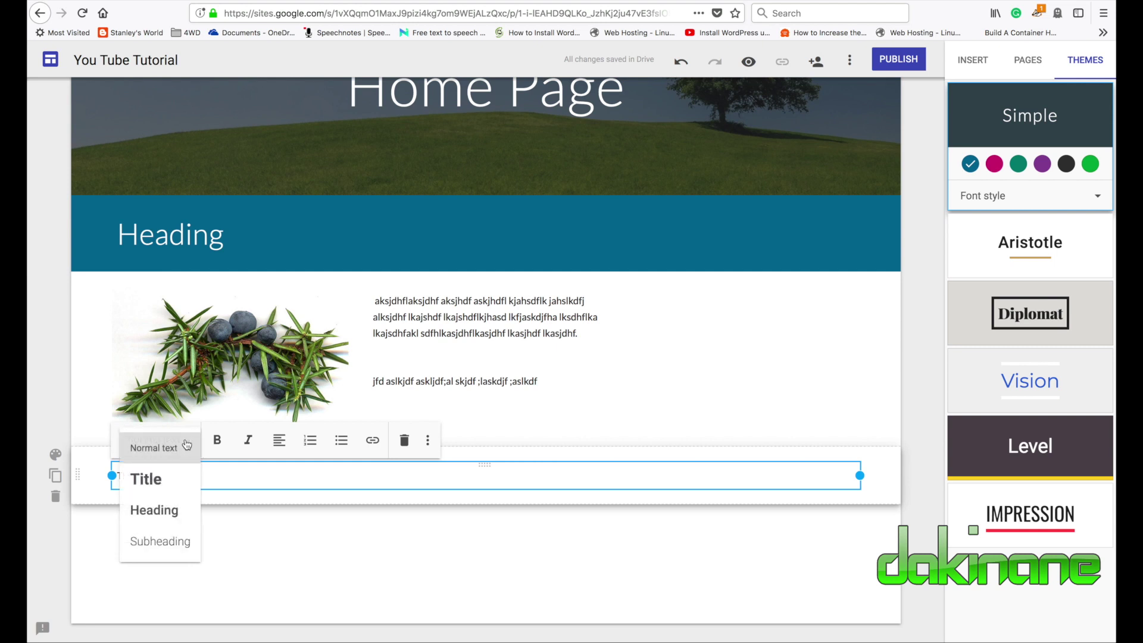
click(167, 506)
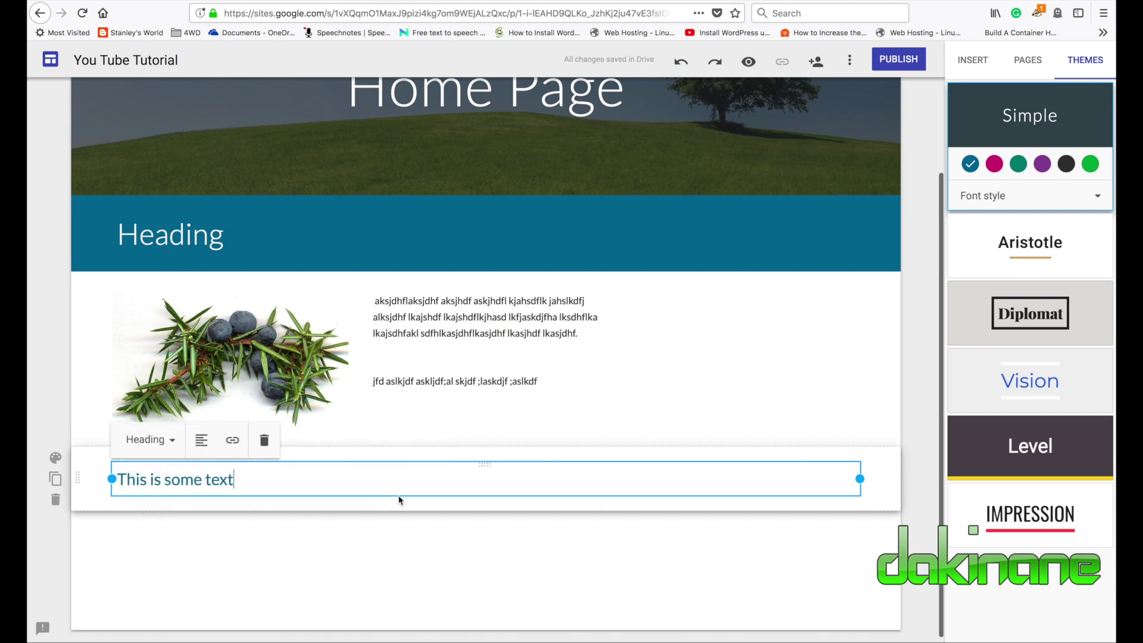
Narrow the "This is some text" box to roughly its text's width and insert the searched image of a wide waterfall beside it.
drag(859, 478, 306, 476)
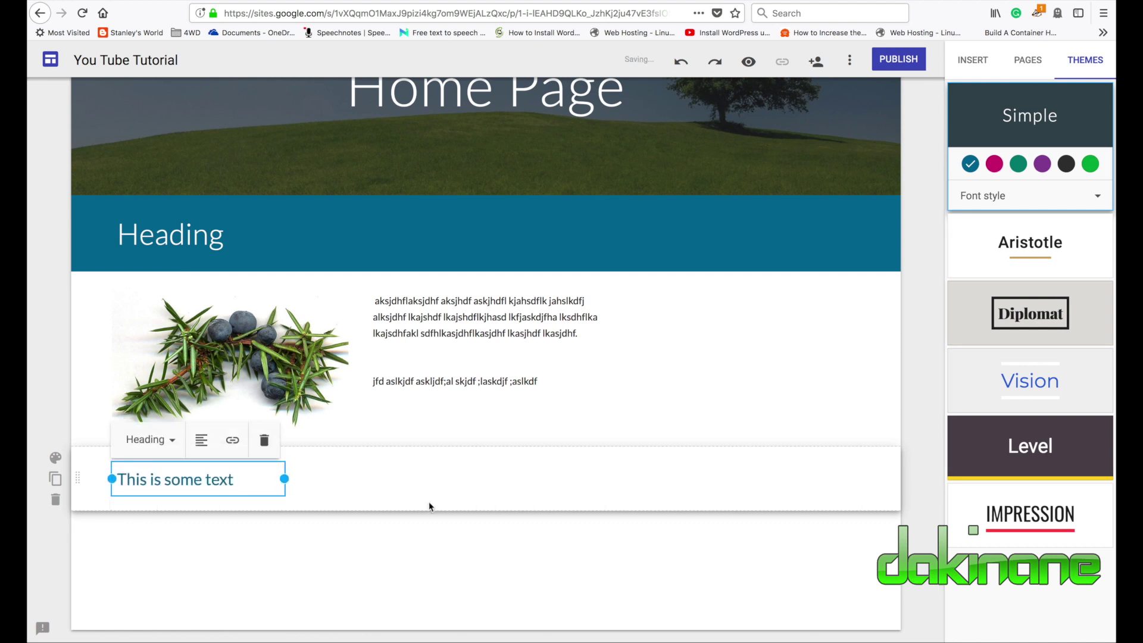
double_click(339, 479)
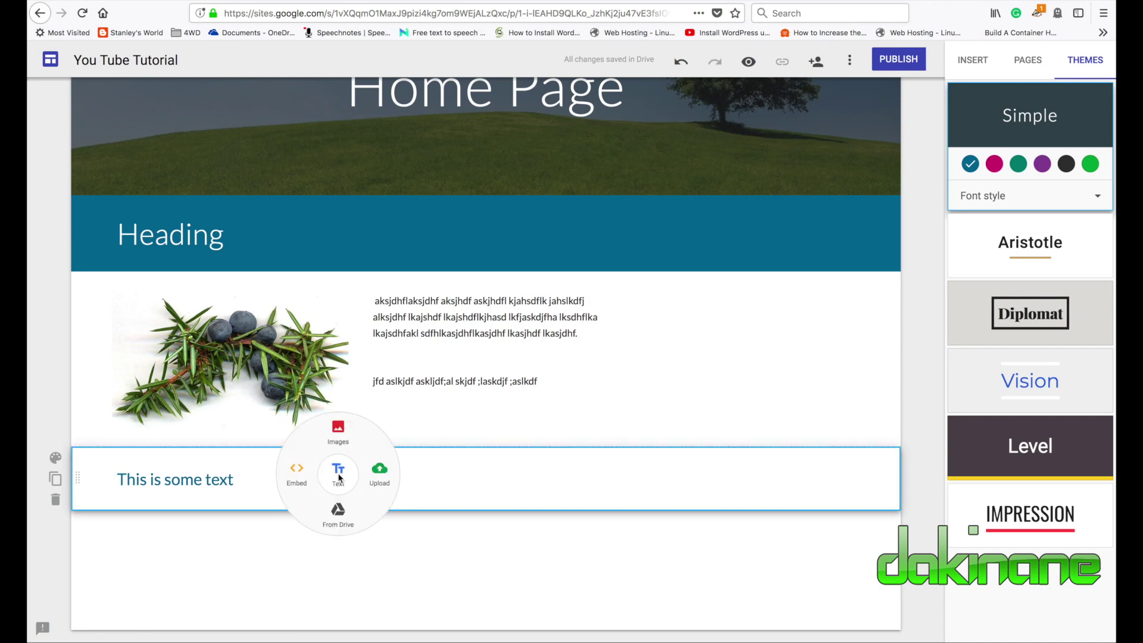
click(340, 431)
scroll(345, 429, down, 5)
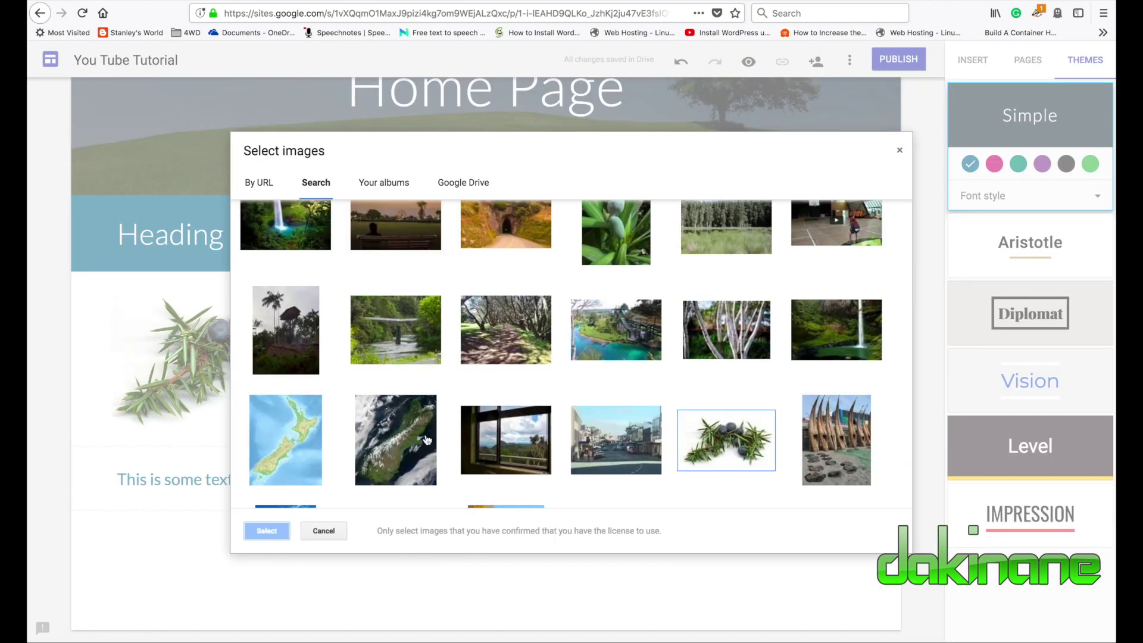
scroll(417, 449, up, 5)
scroll(422, 452, down, 3)
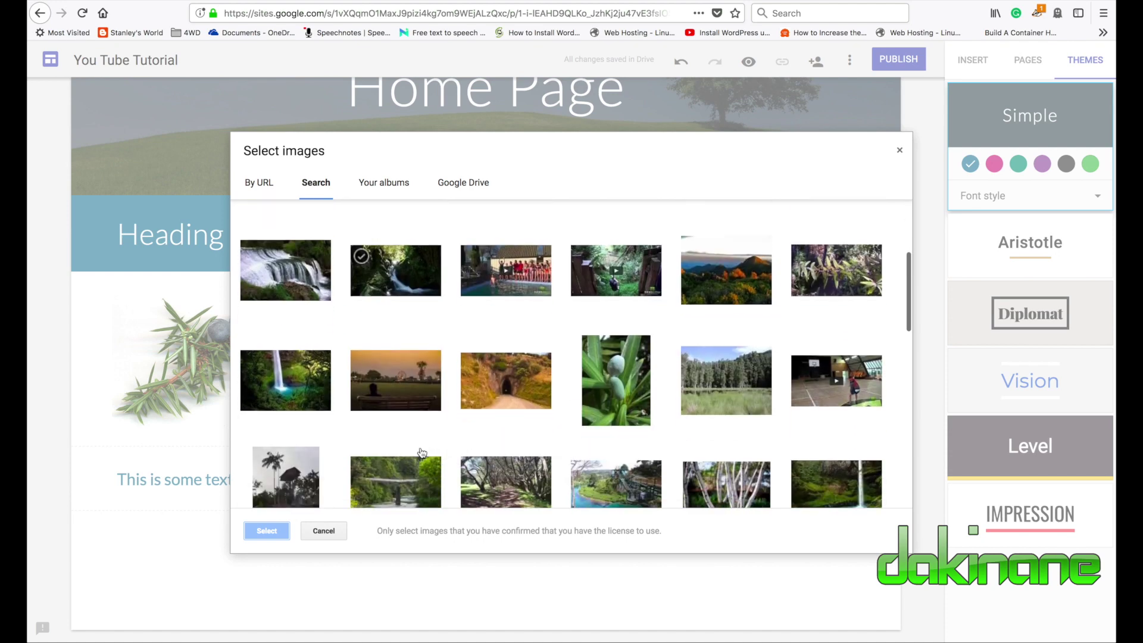
scroll(422, 452, up, 1)
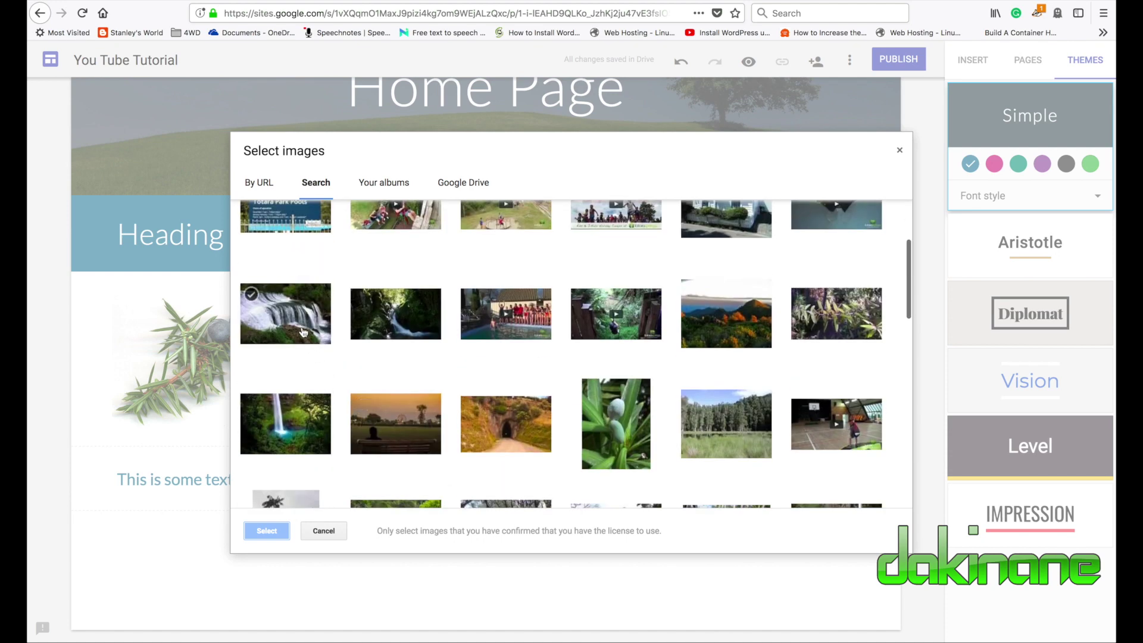
click(303, 333)
click(269, 531)
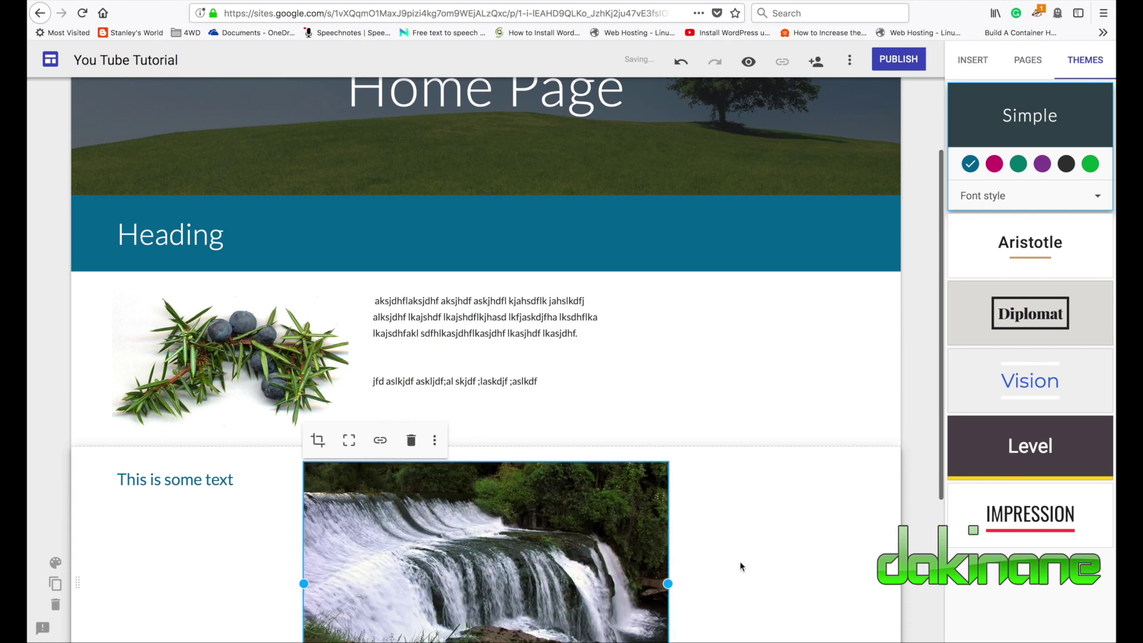
Move the waterfall image further right within its section, leaving a gap beside the "This is some text" heading.
scroll(741, 565, up, 3)
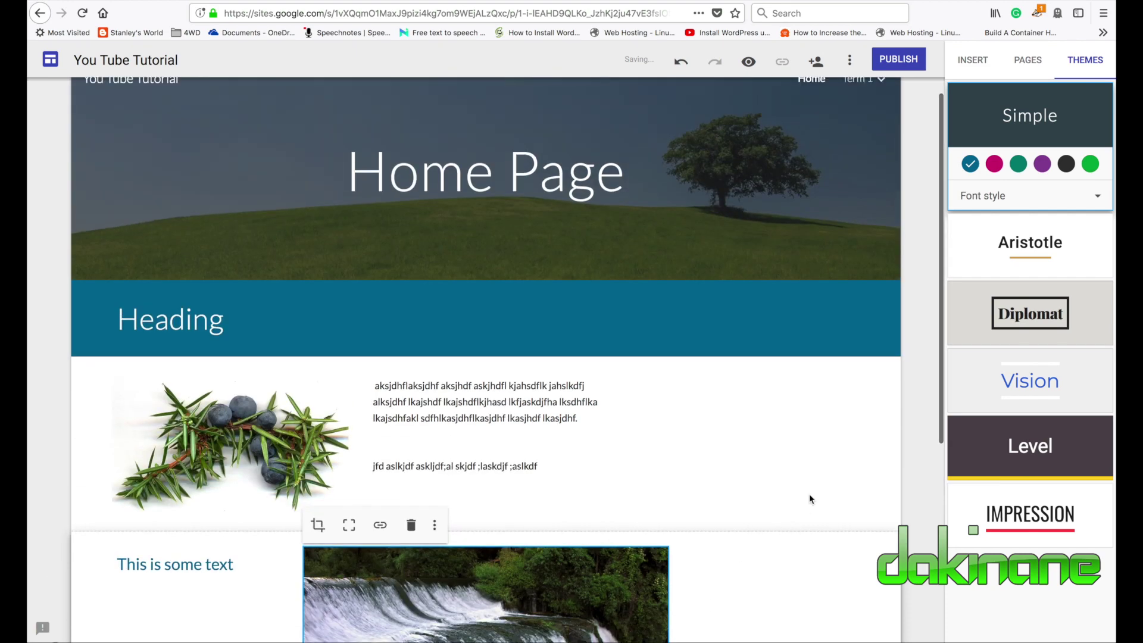
drag(940, 348, 941, 495)
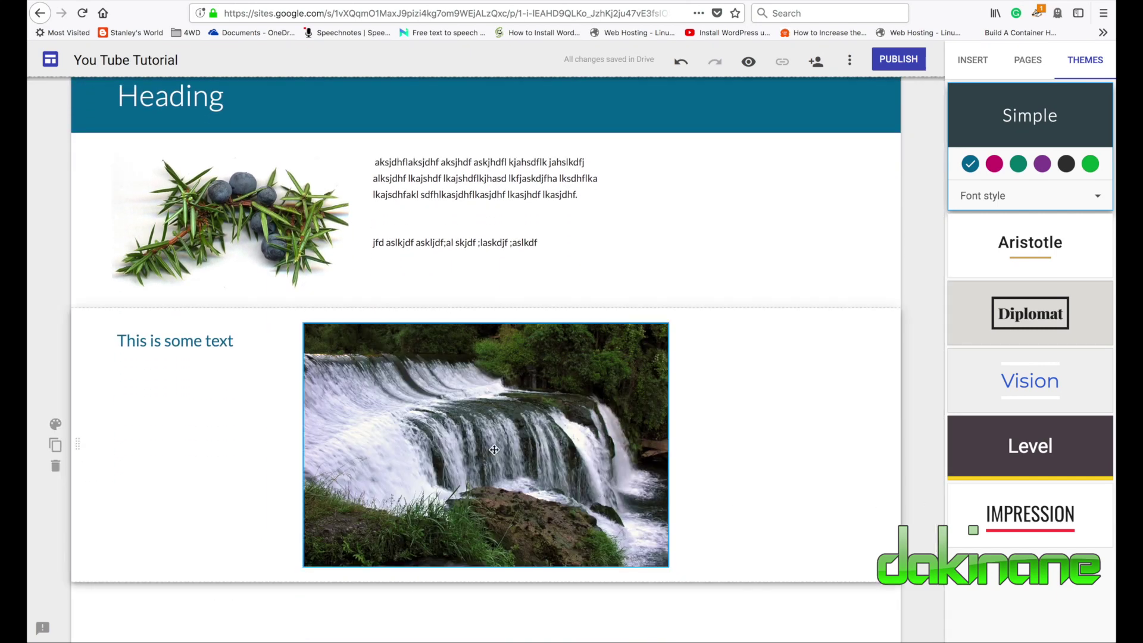
drag(471, 430, 652, 433)
click(355, 406)
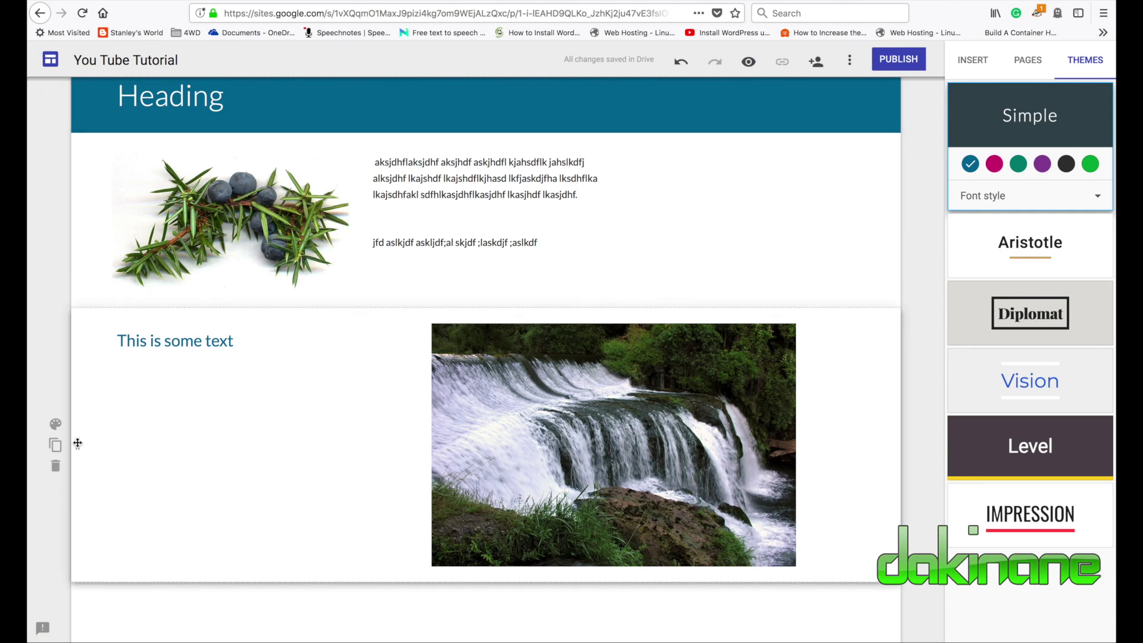
Move the waterfall section above the branch image section, directly below the "Heading" banner.
drag(78, 443, 78, 174)
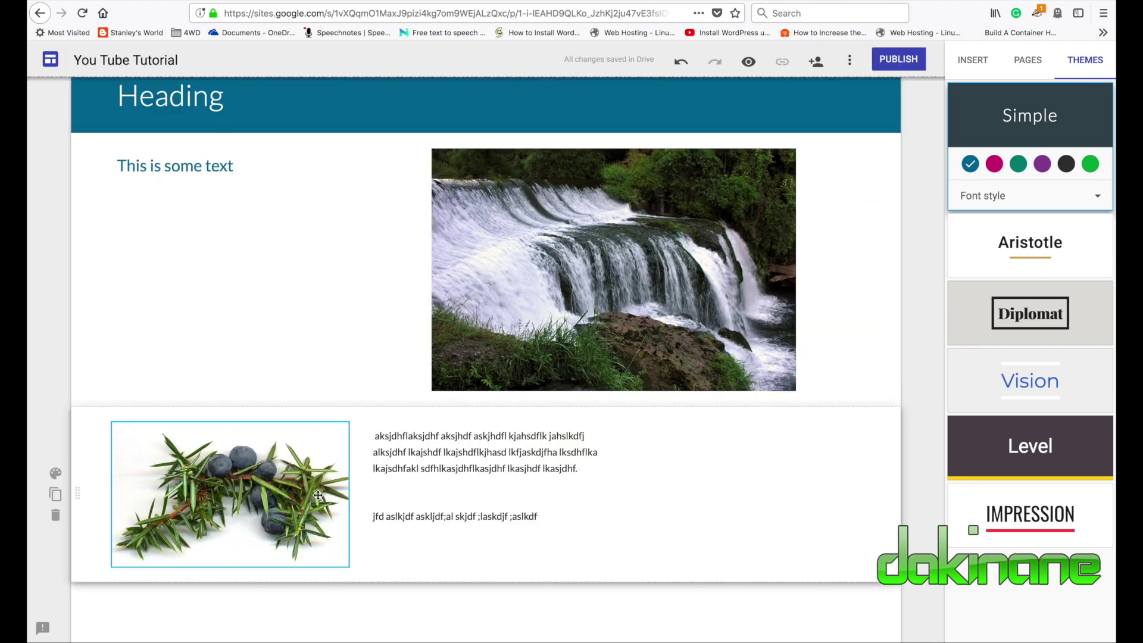
scroll(319, 500, down, 2)
scroll(319, 500, up, 5)
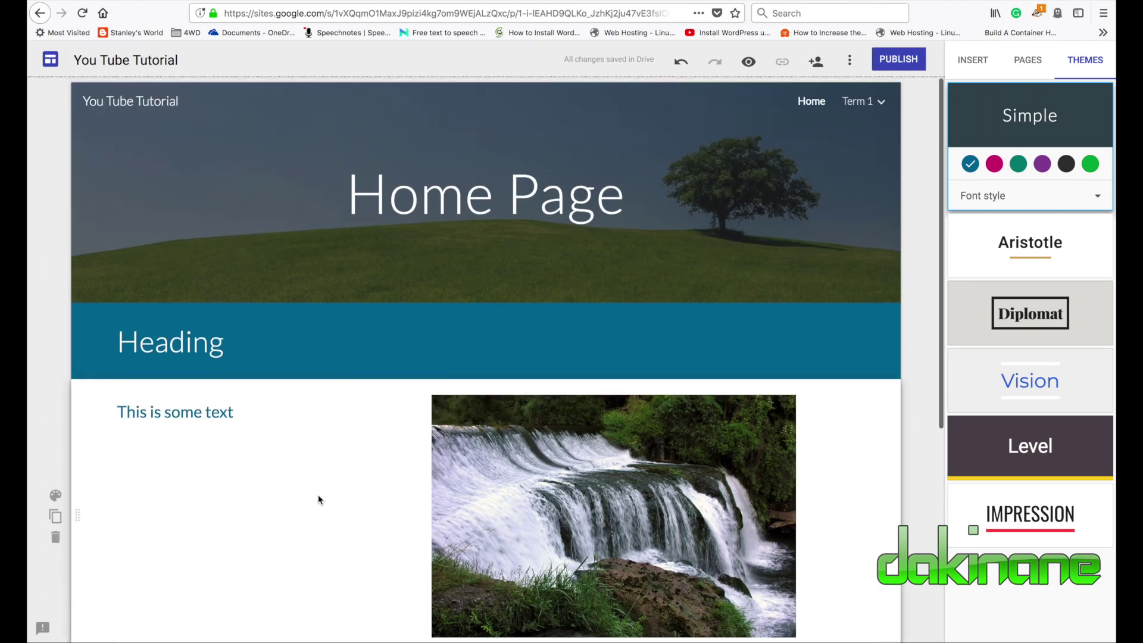
scroll(319, 500, down, 5)
scroll(318, 500, up, 5)
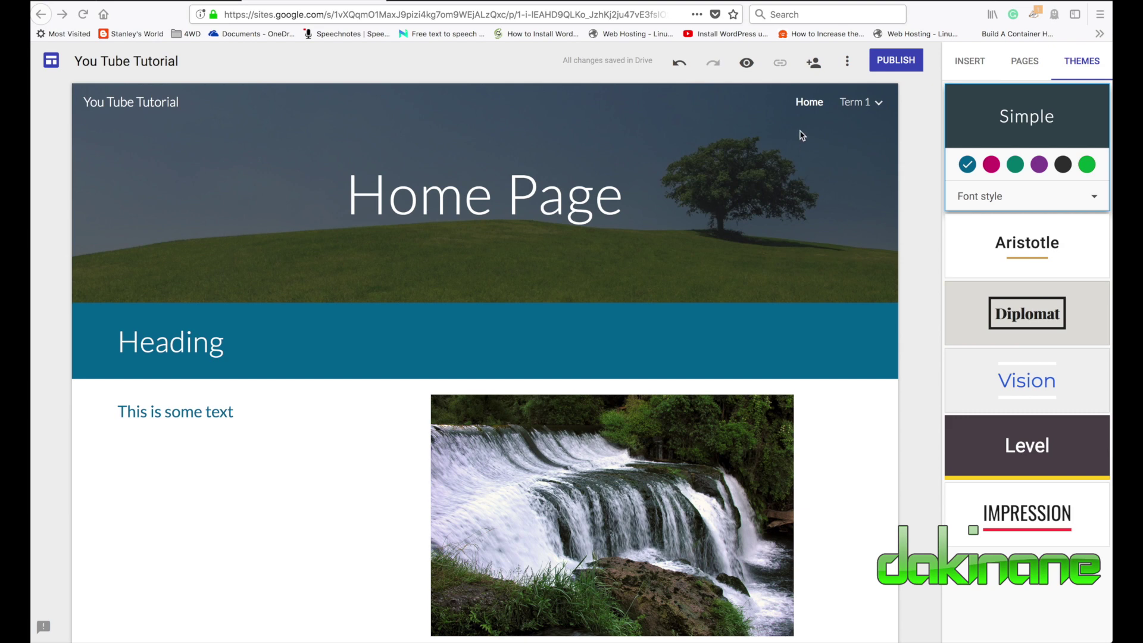
Insert the "Sumarising" presentation from the recent Google Drive files at the end of the home page.
click(965, 63)
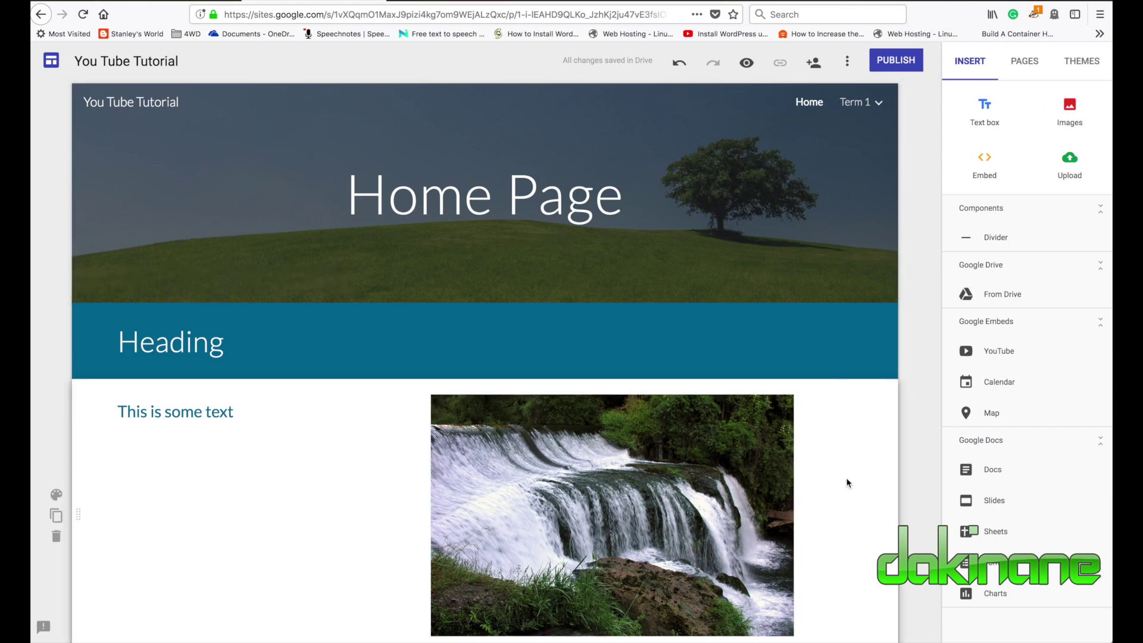
click(1101, 219)
click(1101, 219)
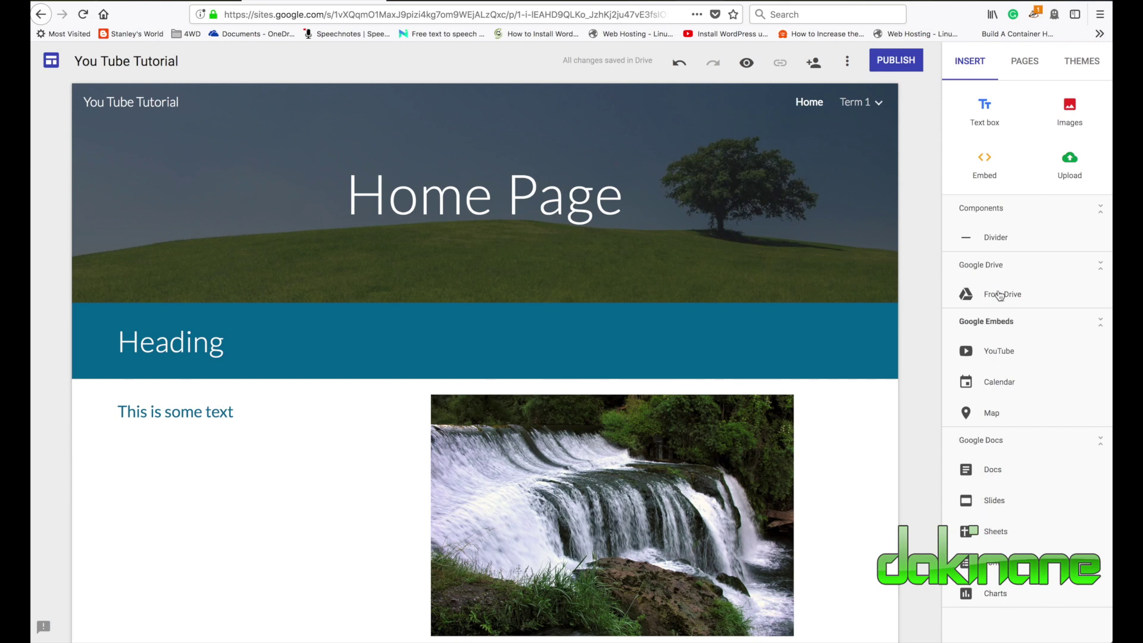
scroll(801, 465, down, 5)
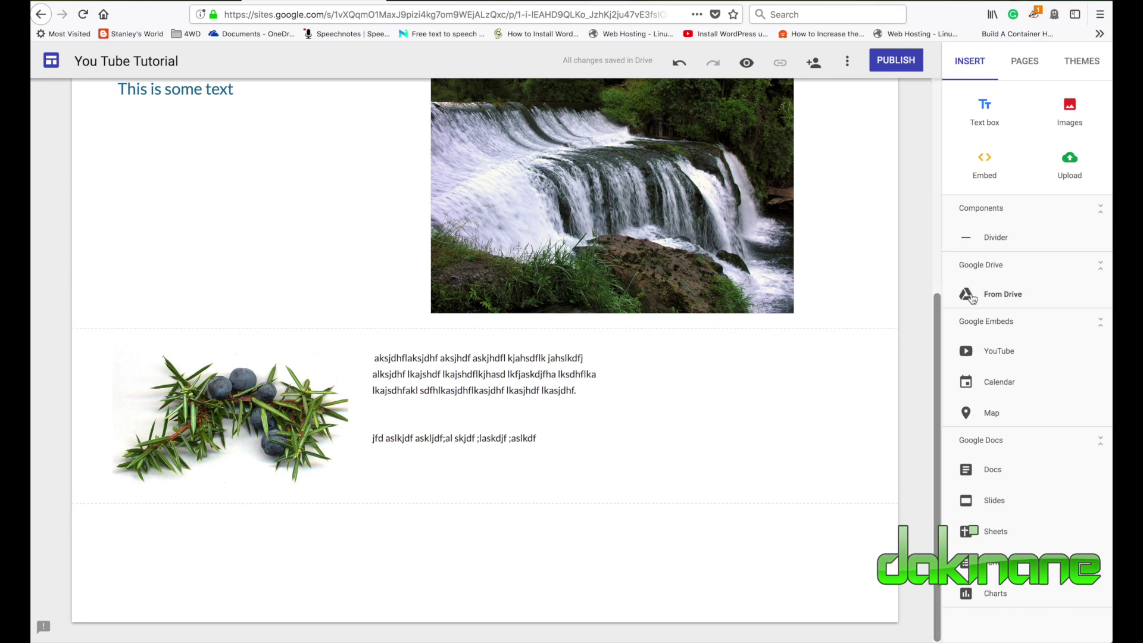
click(971, 296)
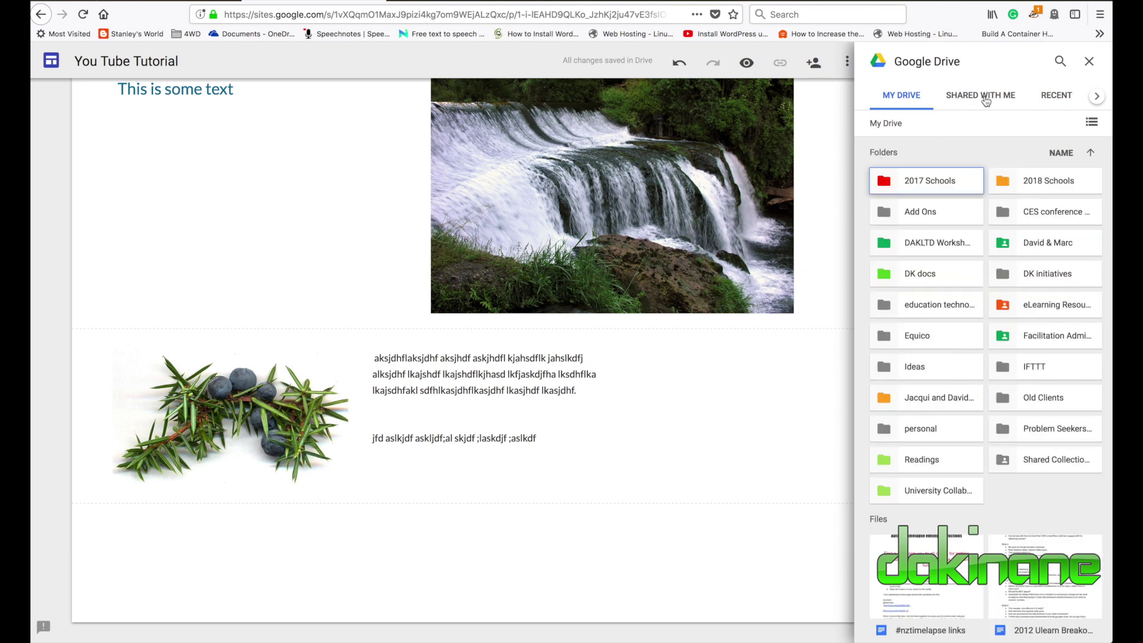
click(1097, 97)
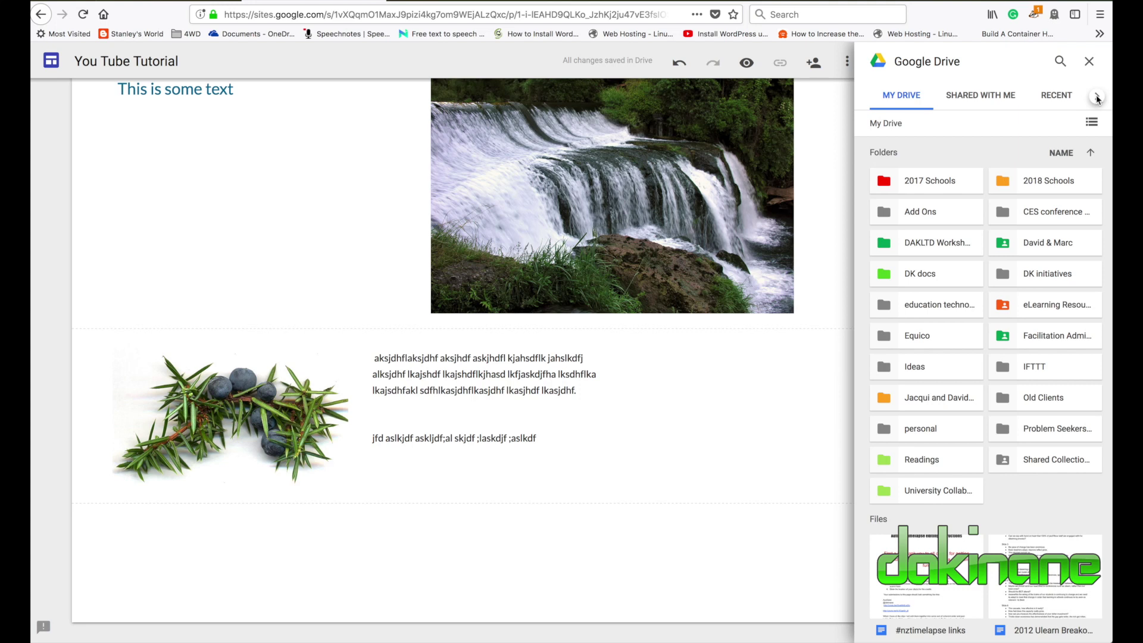
click(1059, 99)
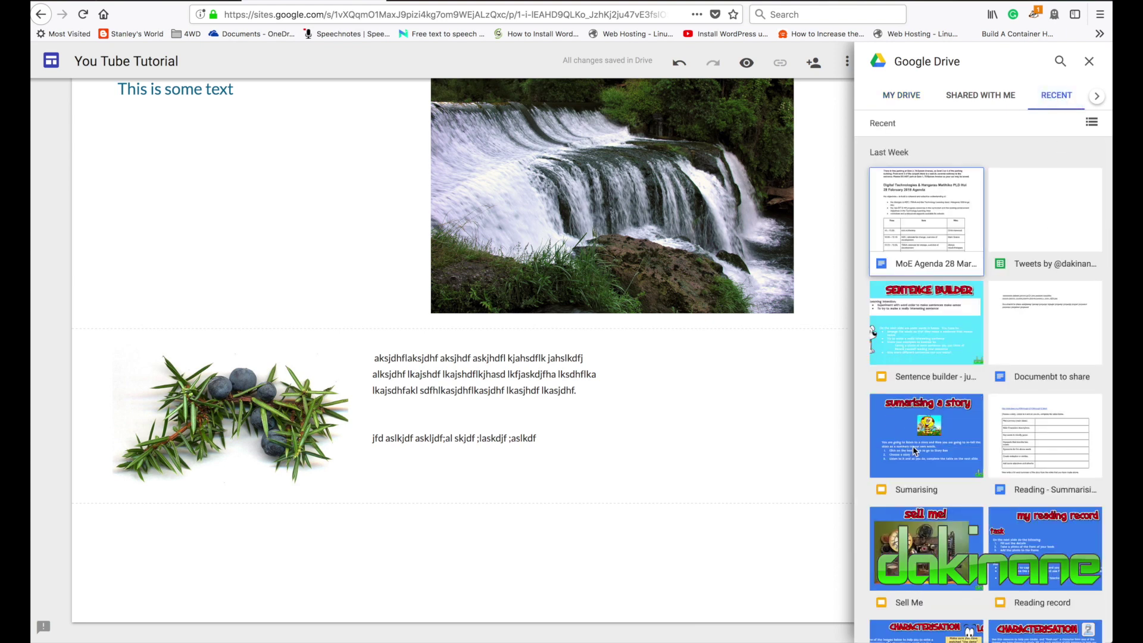
scroll(912, 445, down, 3)
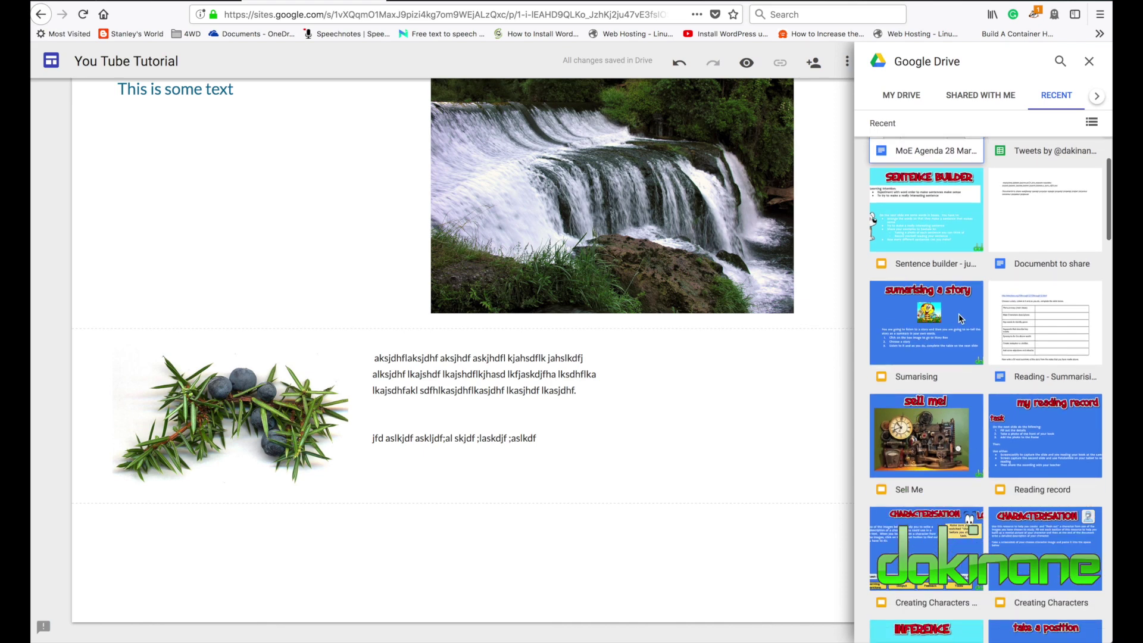
click(898, 316)
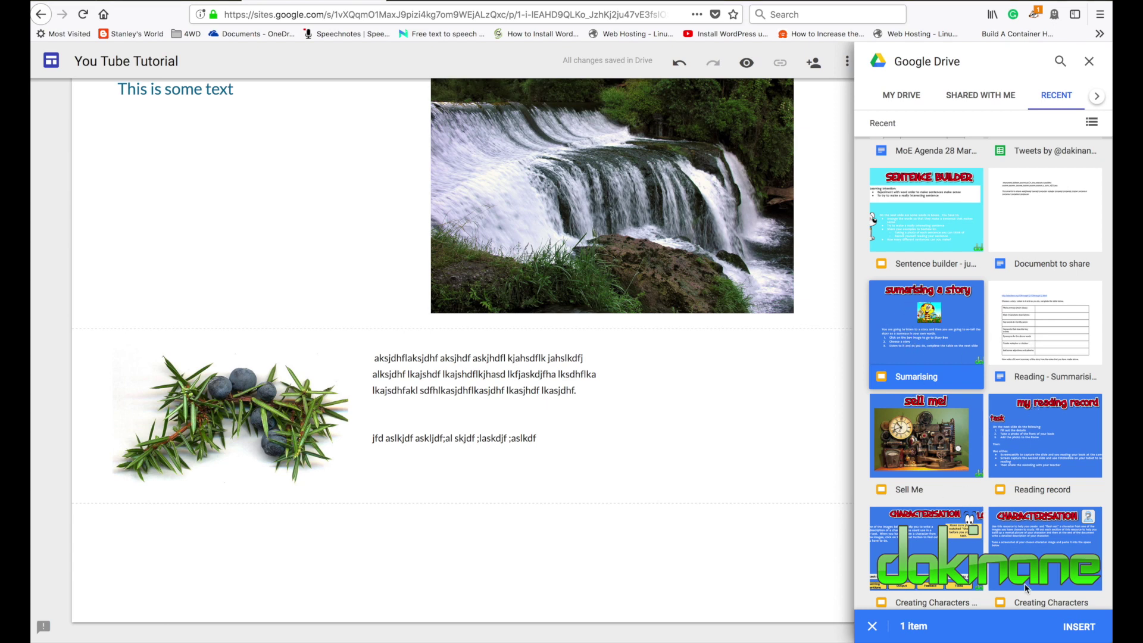
click(1081, 628)
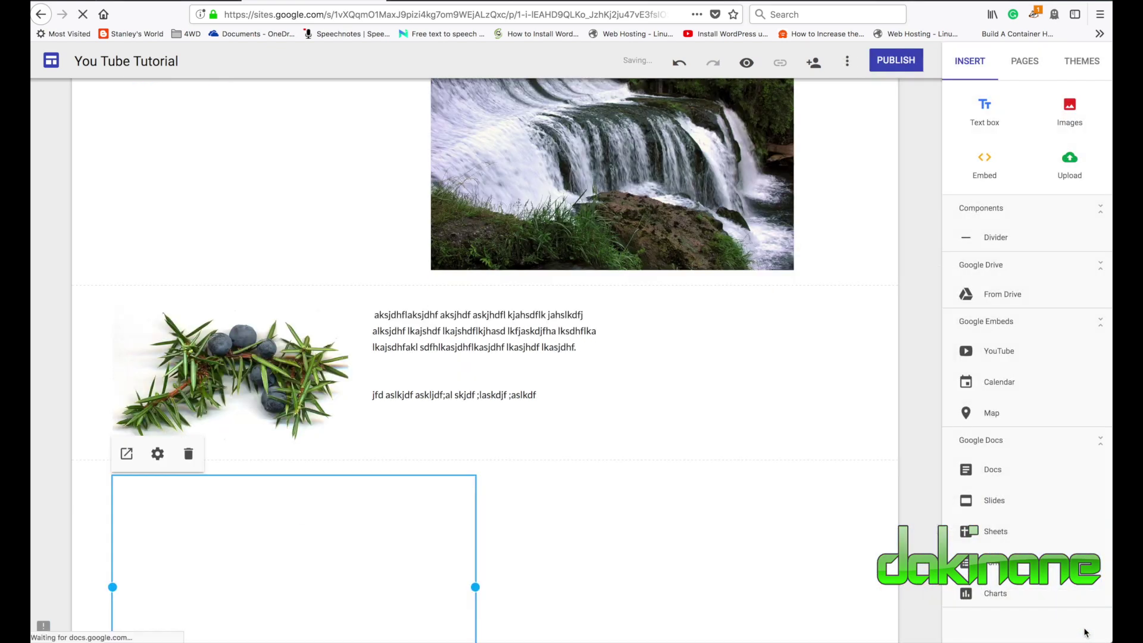
mouse_move(670, 627)
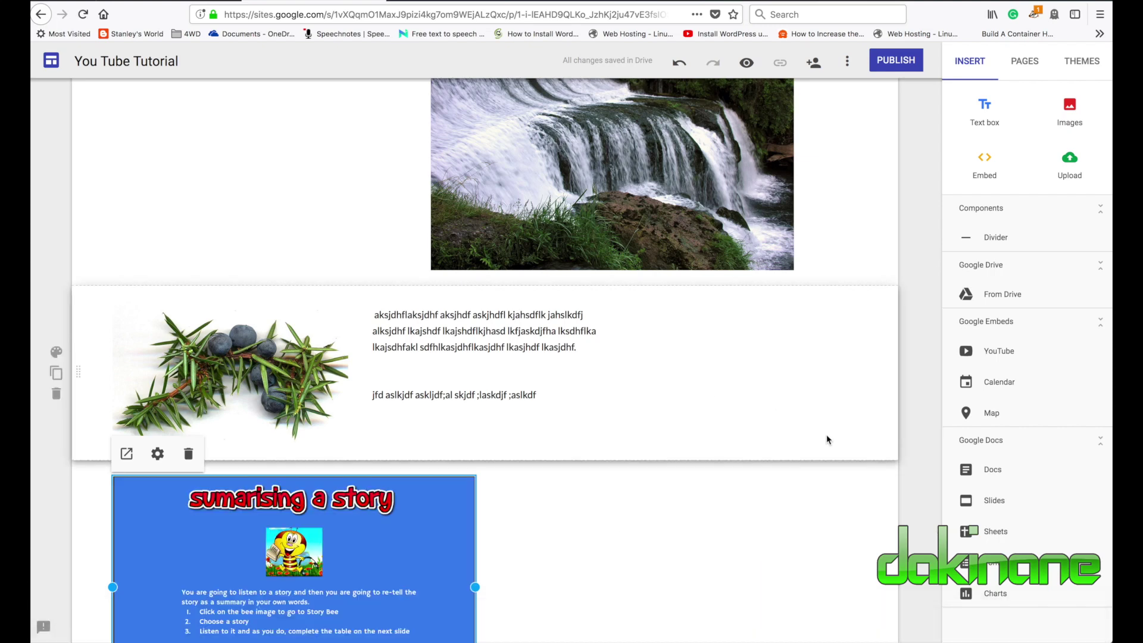
Move the embedded slides to the right half of their section and add the text "Read all the slides and do the work..." on the left.
scroll(925, 442, down, 5)
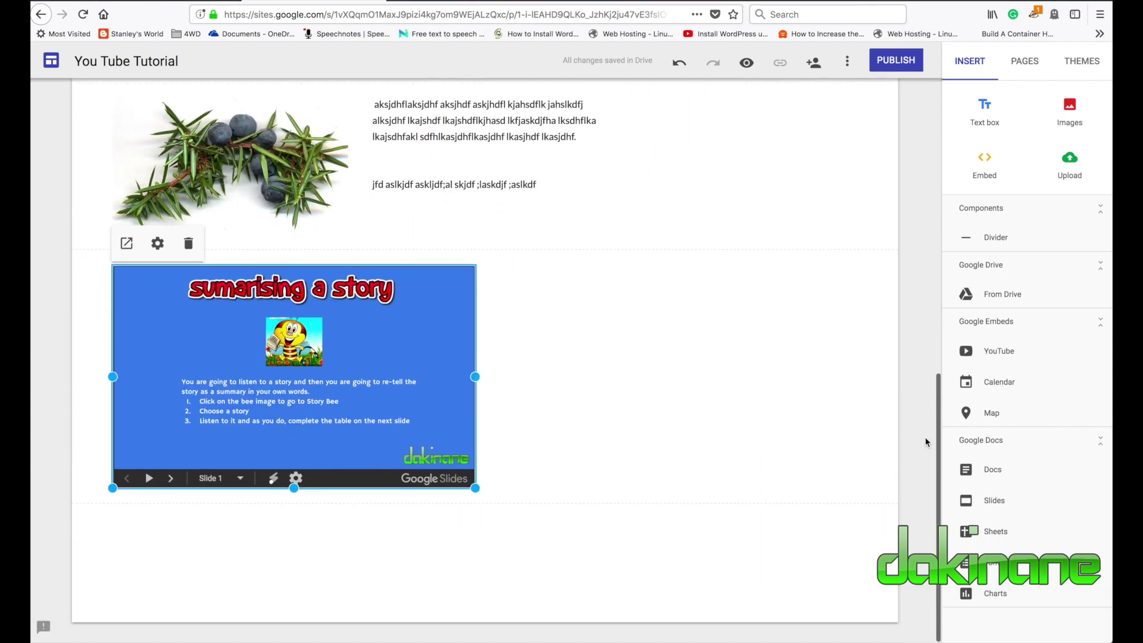
drag(182, 390, 668, 400)
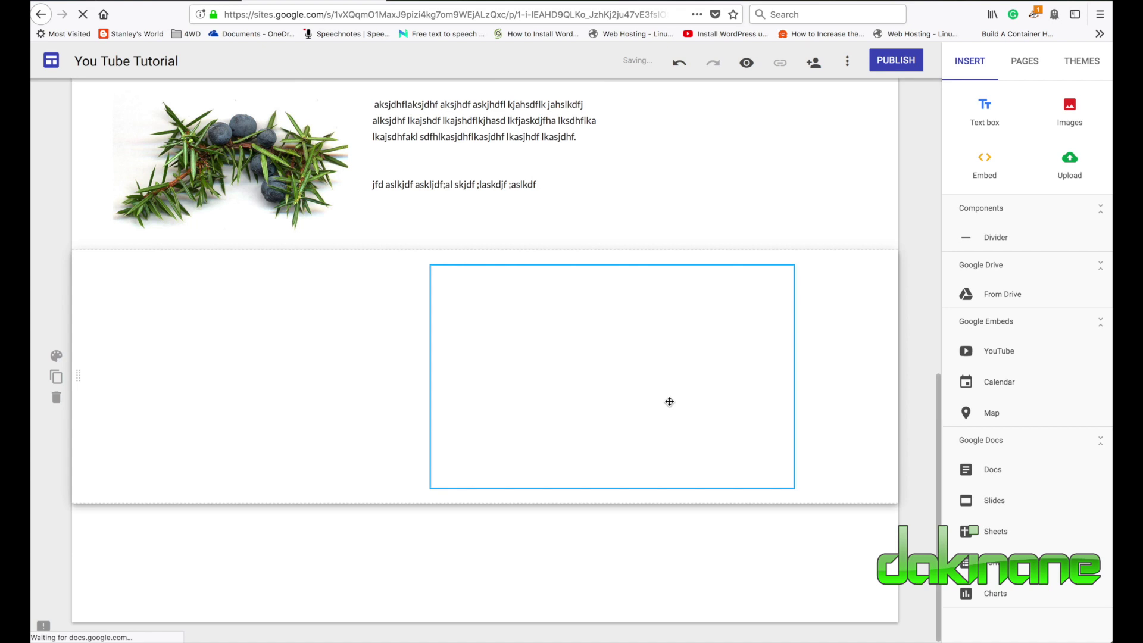
double_click(159, 297)
click(158, 294)
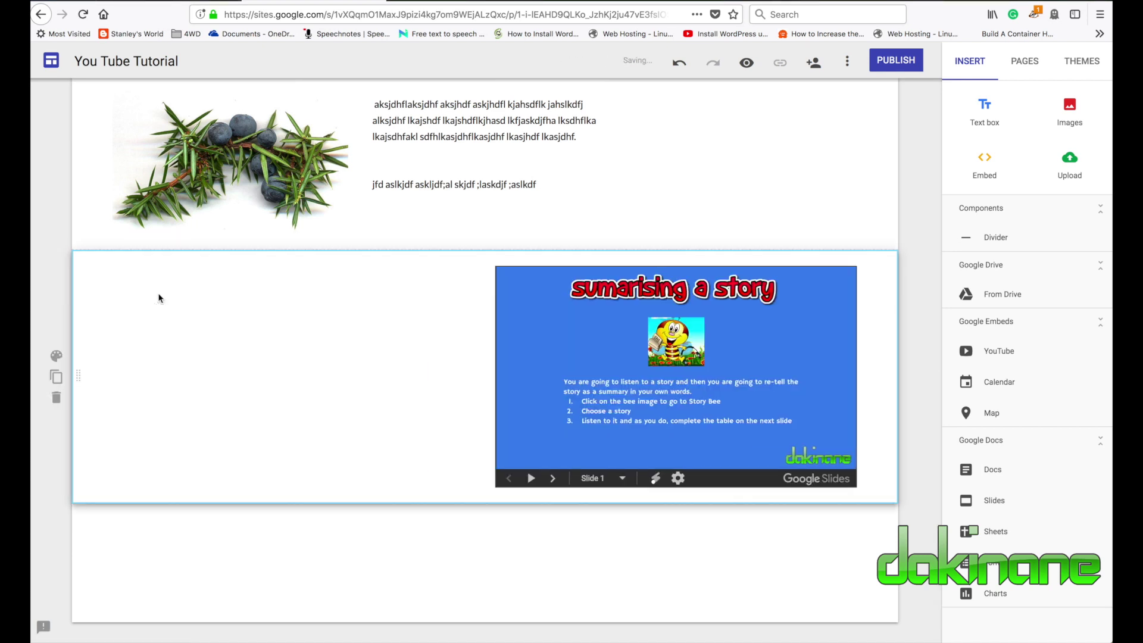
text(Read all the slides and do the work...)
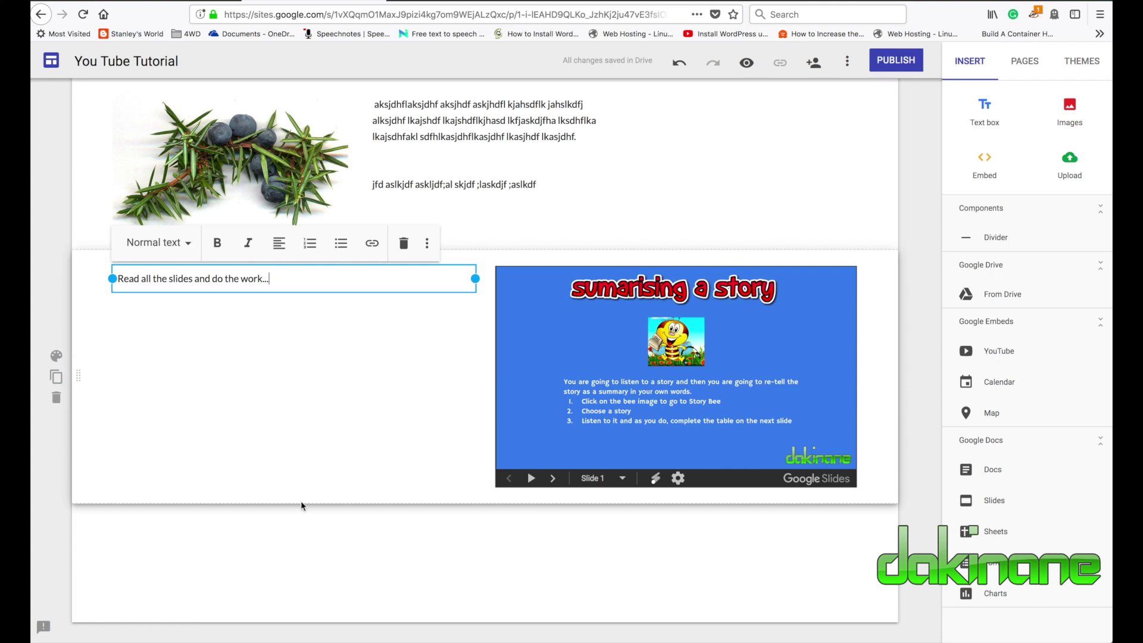
Enlarge the embedded slides from their lower-left corner and narrow the "Read all the slides" text box to roughly its text's width.
click(541, 403)
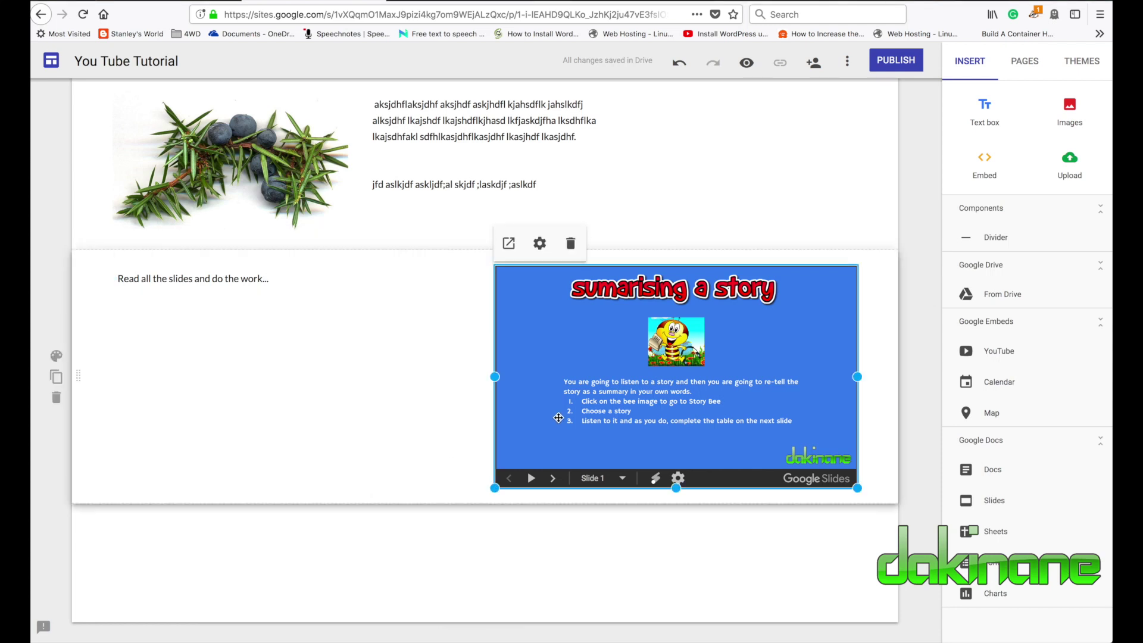
drag(472, 503, 413, 547)
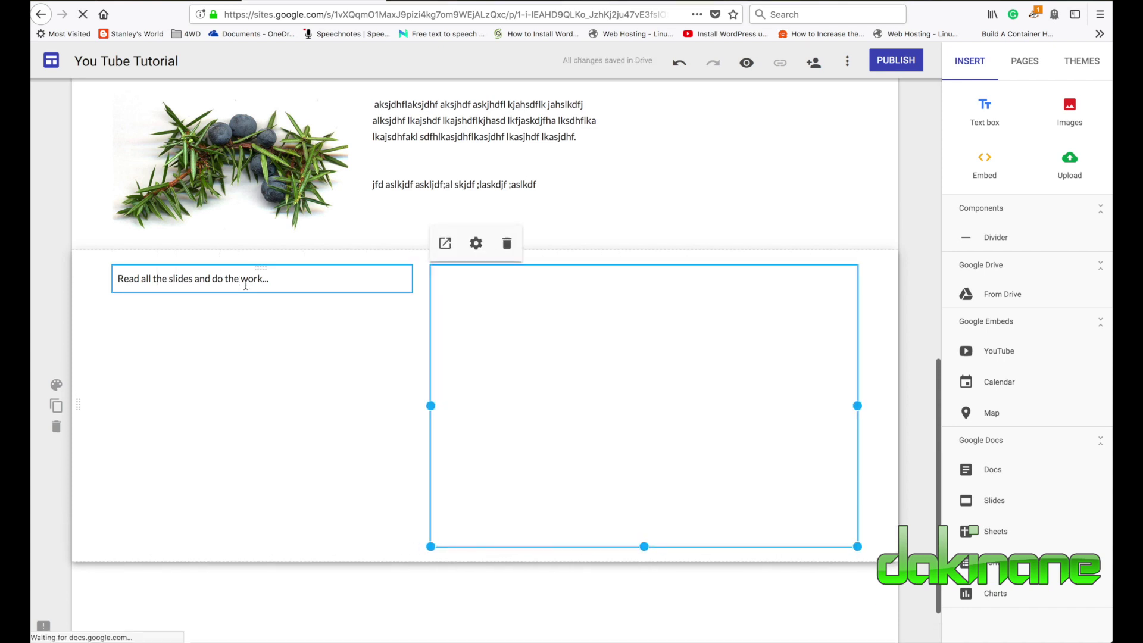
click(308, 280)
drag(414, 276, 285, 280)
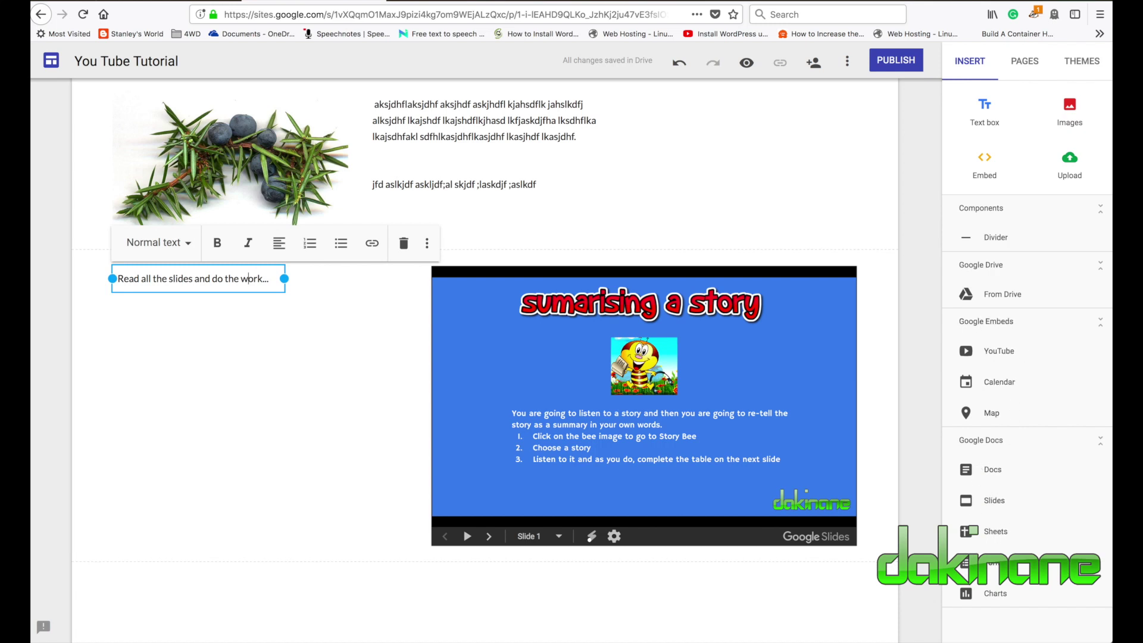
Start embedding a YouTube video and search the videos for "dakinane Google Slides".
click(967, 352)
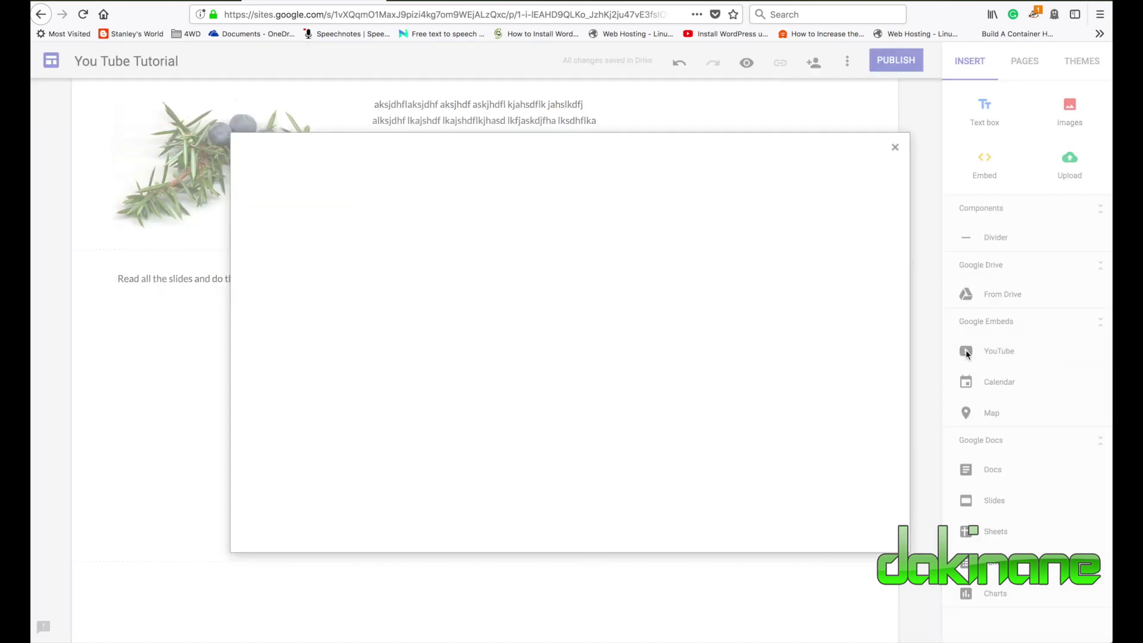
text(dakinane Google Slides)
click(547, 223)
click(547, 226)
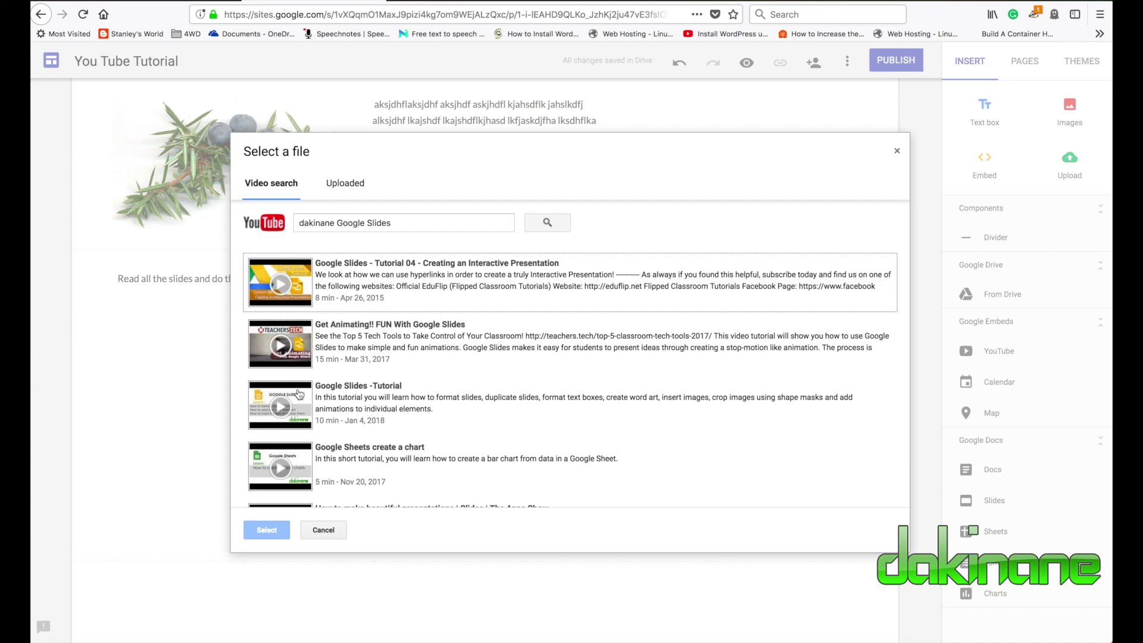
Insert the "Google Slides -Tutorial" video and enlarge it from its lower-right corner to about 60% of the page width.
click(293, 390)
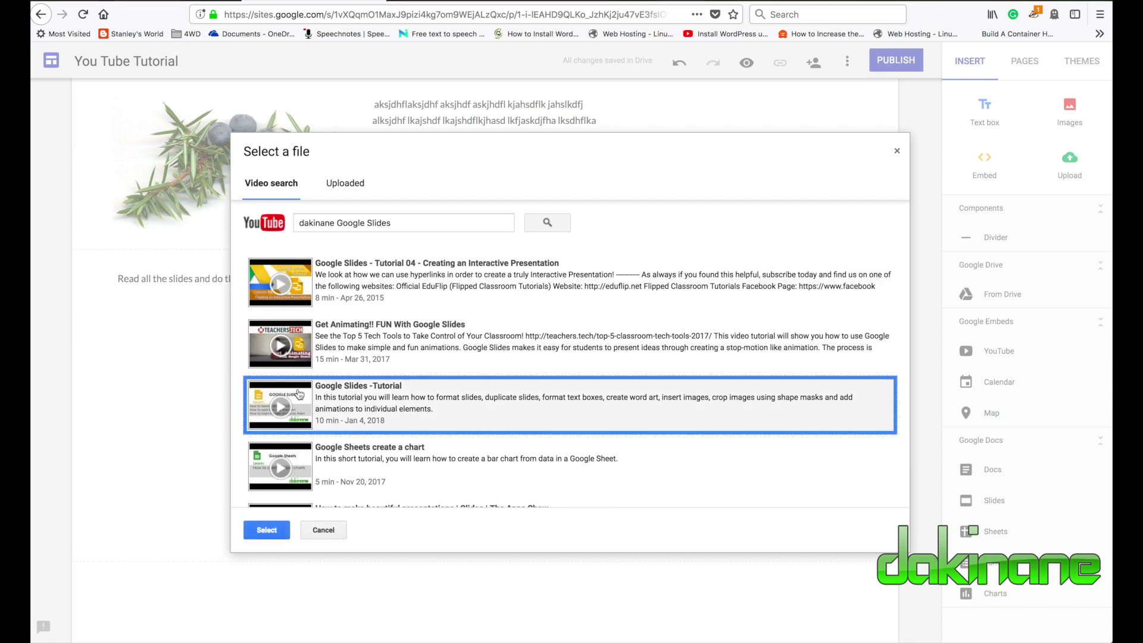
click(267, 529)
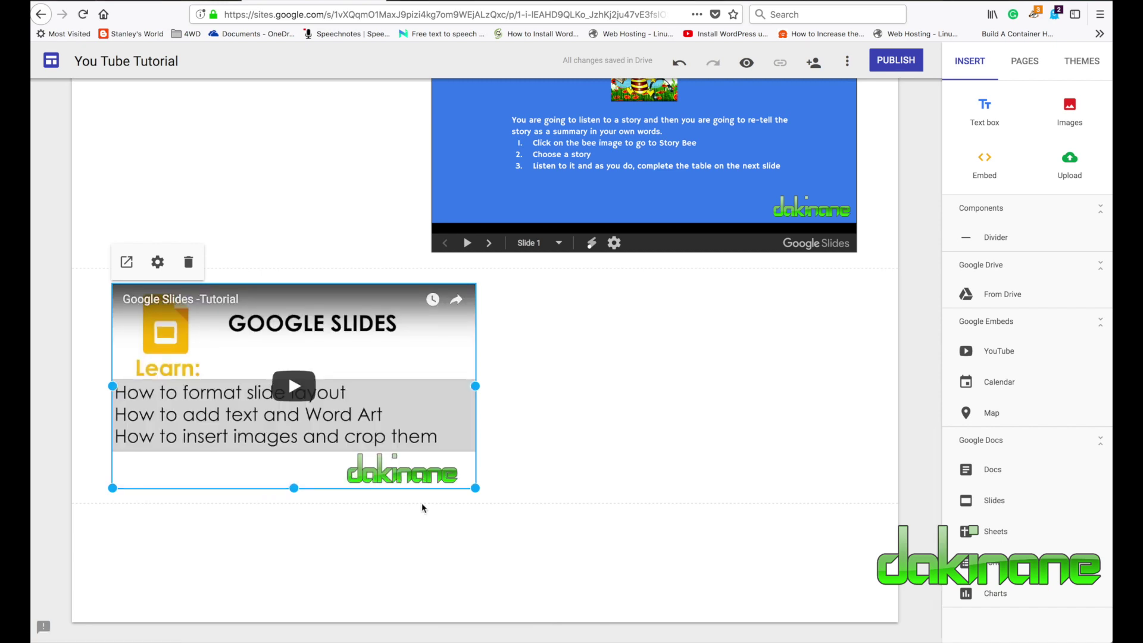
drag(475, 487, 591, 556)
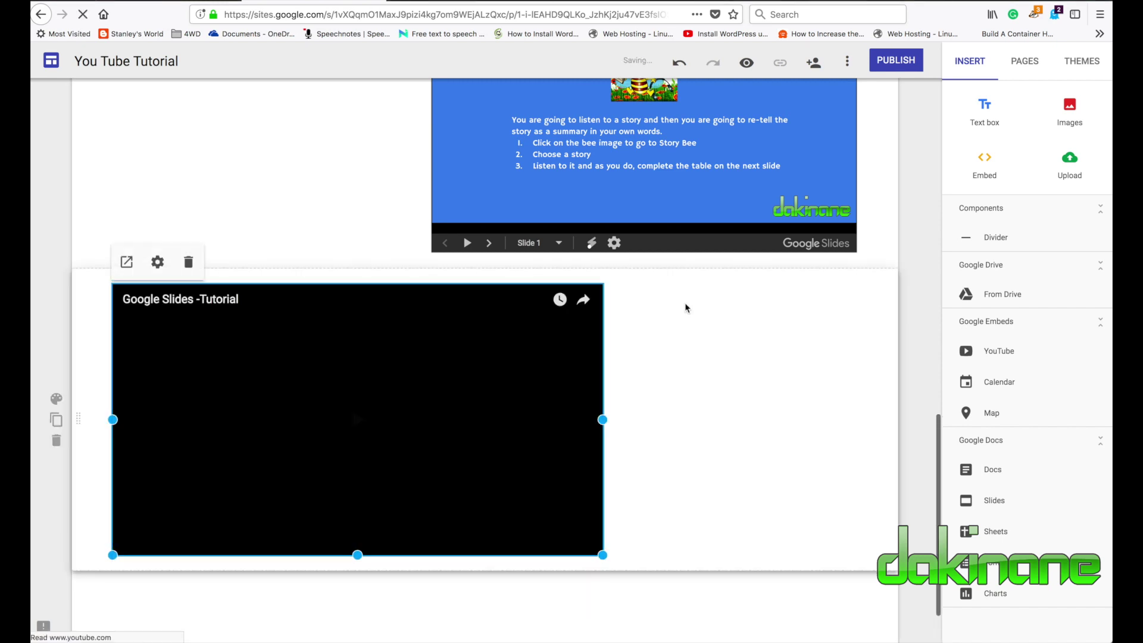
Review the home page from the header down to the embedded video to check how its sections are arranged.
scroll(684, 308, up, 10)
scroll(443, 205, up, 5)
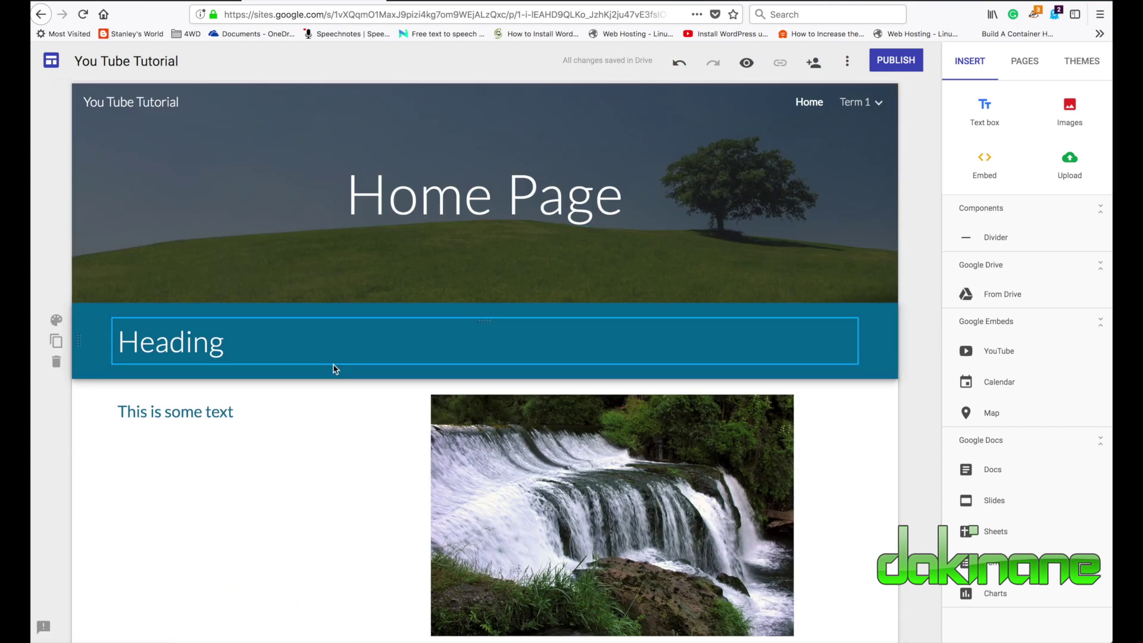
scroll(304, 427, down, 8)
scroll(303, 426, down, 7)
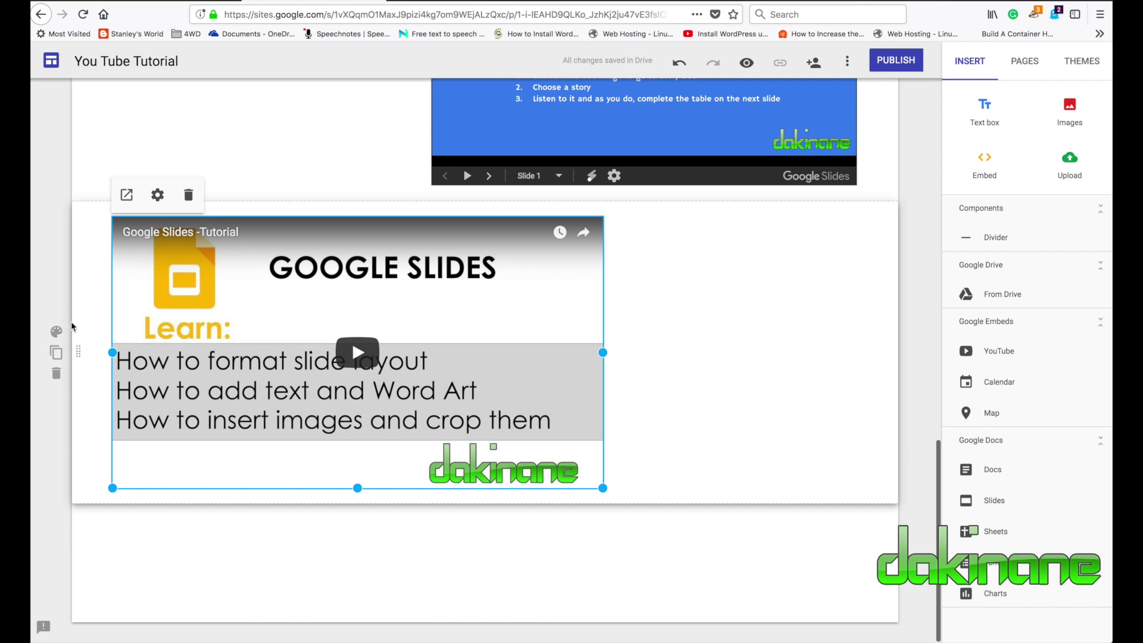
drag(81, 353, 96, 190)
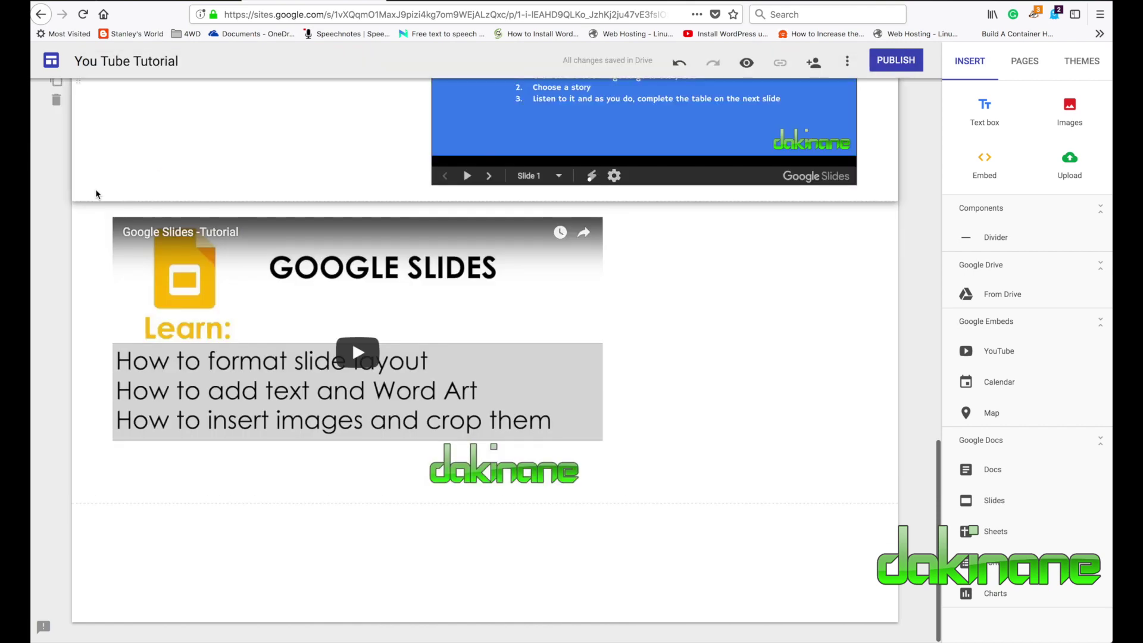
scroll(96, 188, up, 8)
scroll(96, 189, down, 2)
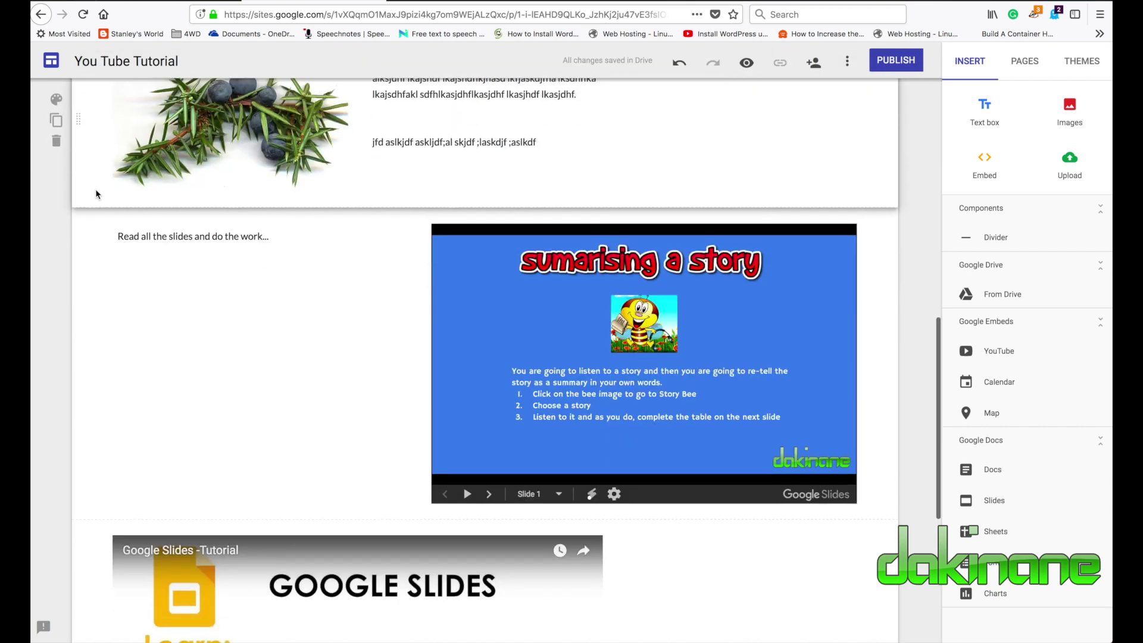
scroll(96, 191, up, 10)
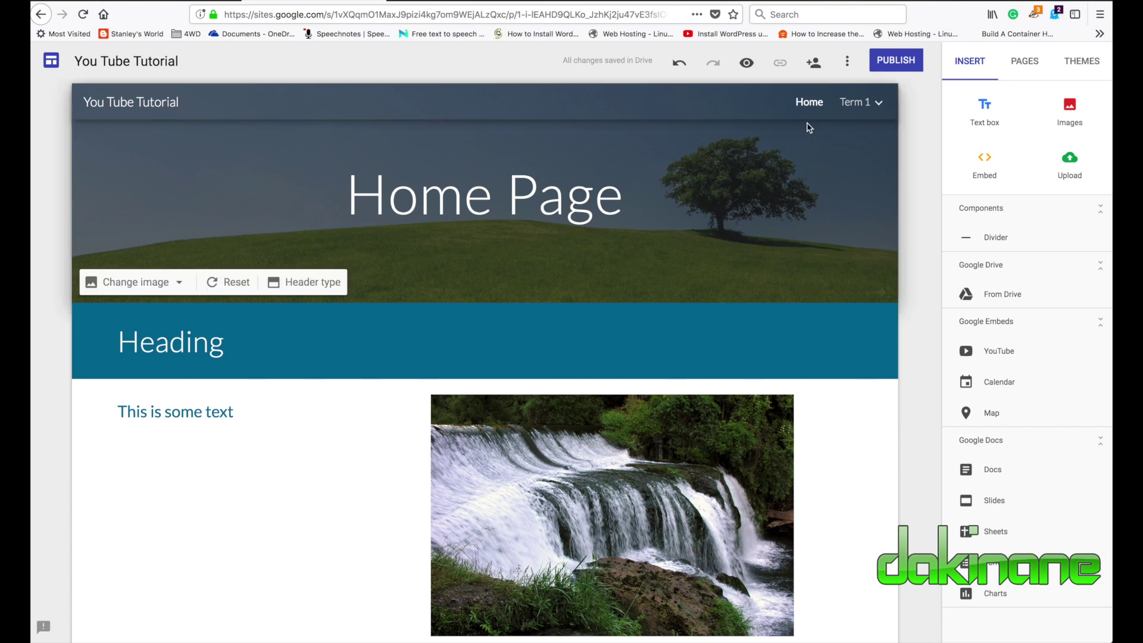
Start publishing the site and enter "youtubetutorial" as its web address.
click(891, 62)
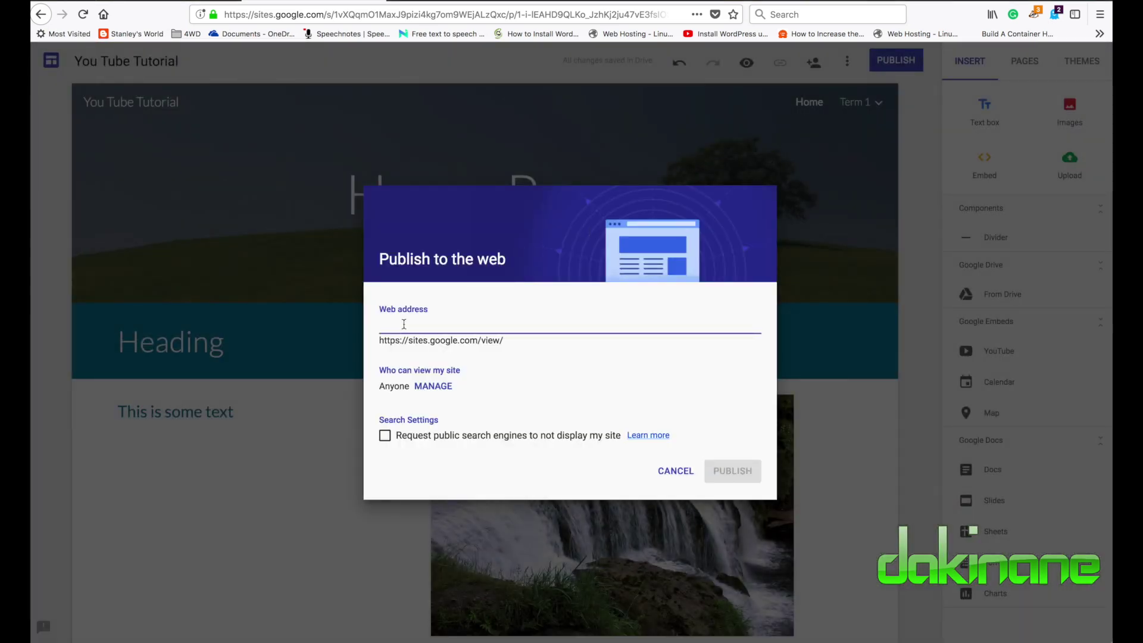
text(youtubetutorial)
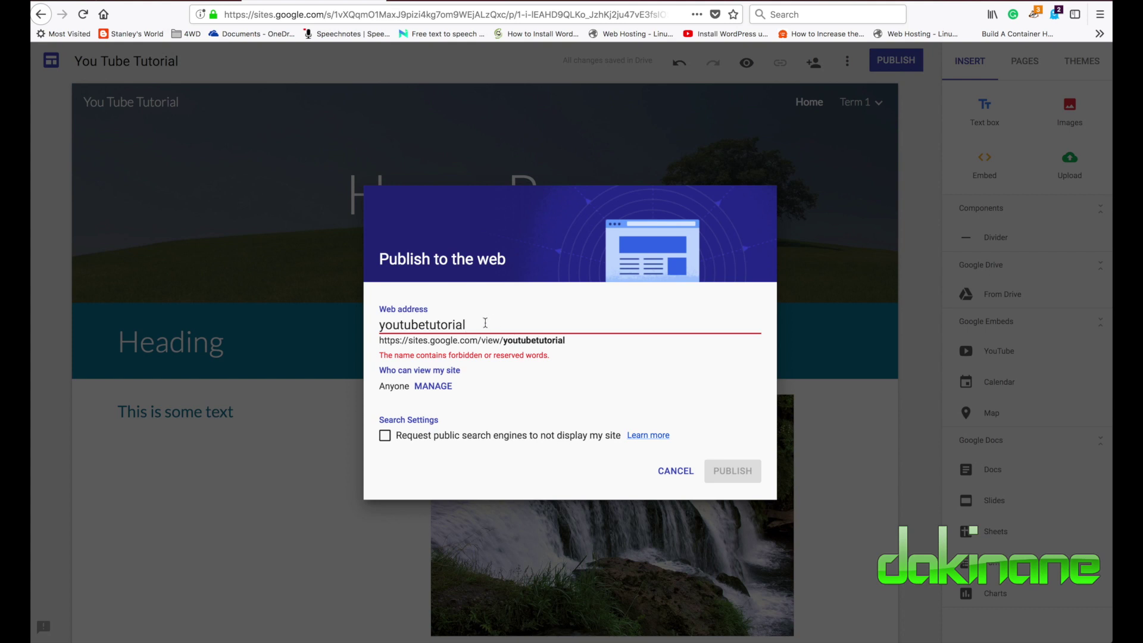
Replace the web address with "dakinane" and publish the site.
key(BackSpace)
key(BackSpace)
key(BackSpace)
key(BackSpace)
key(BackSpace)
key(BackSpace)
key(BackSpace)
key(BackSpace)
key(BackSpace)
key(BackSpace)
key(BackSpace)
key(BackSpace)
key(BackSpace)
key(BackSpace)
key(BackSpace)
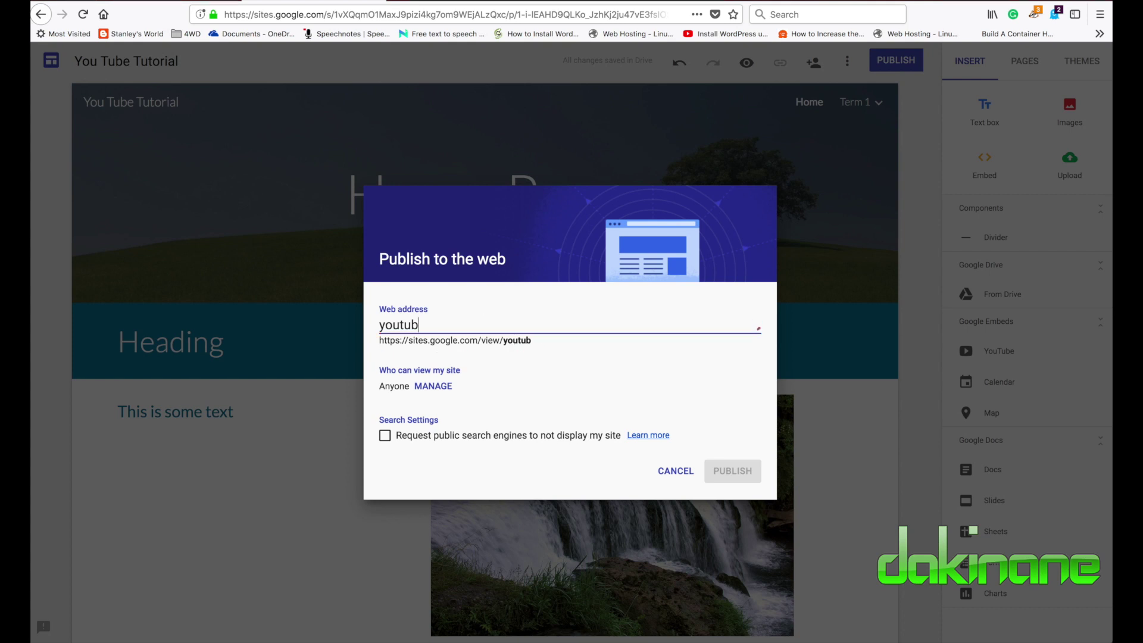
text(dakinane)
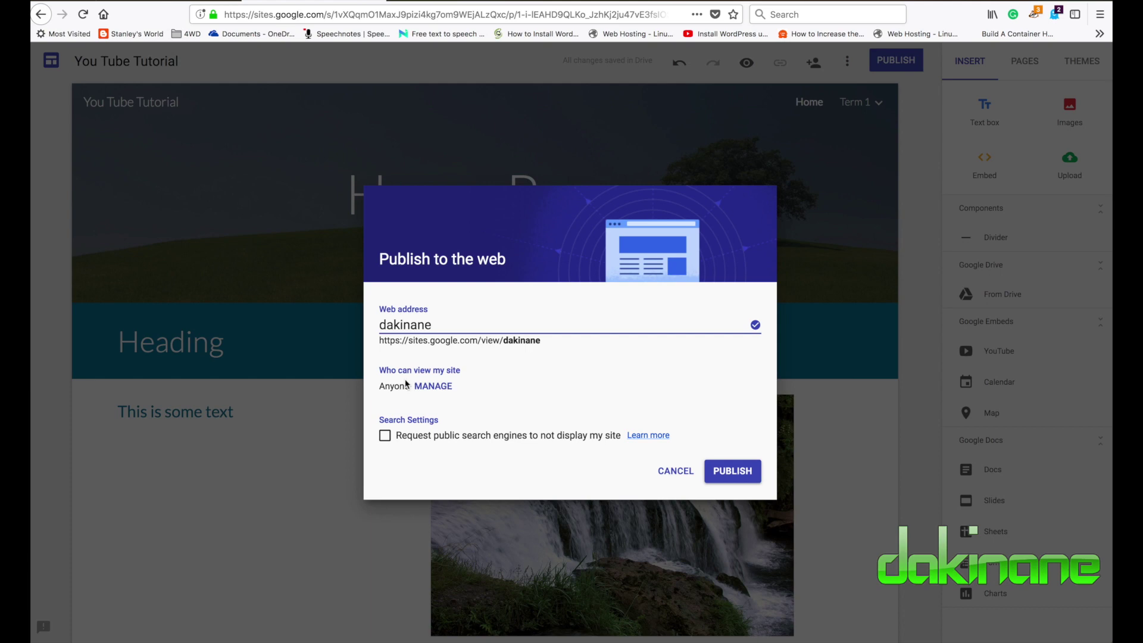
click(734, 476)
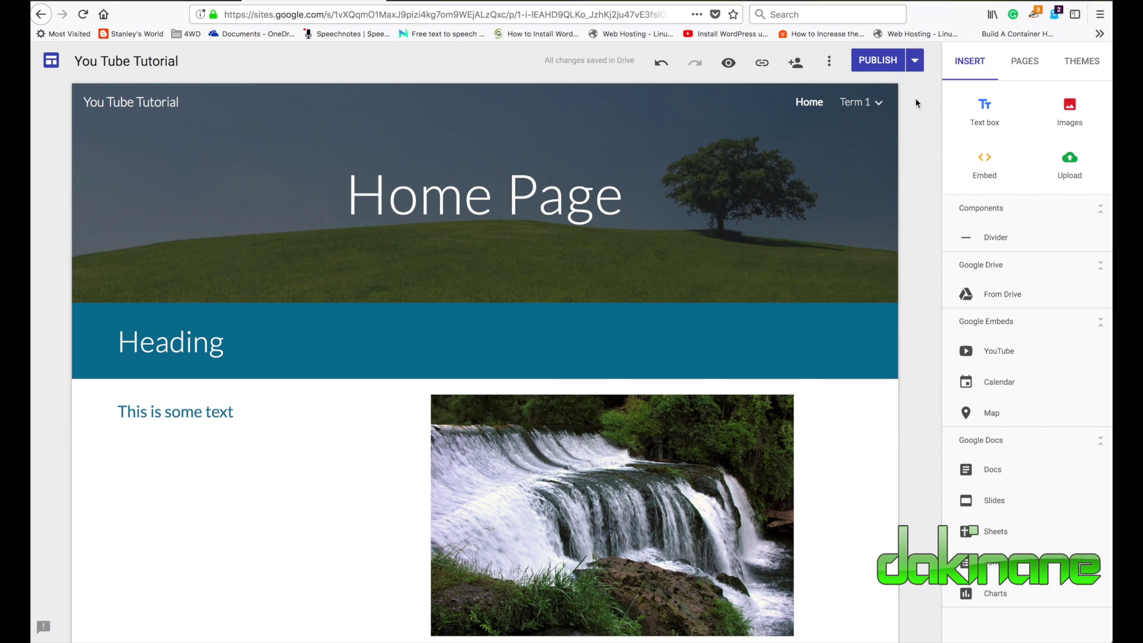
Publish the site again and view the published home page from top to bottom.
click(876, 65)
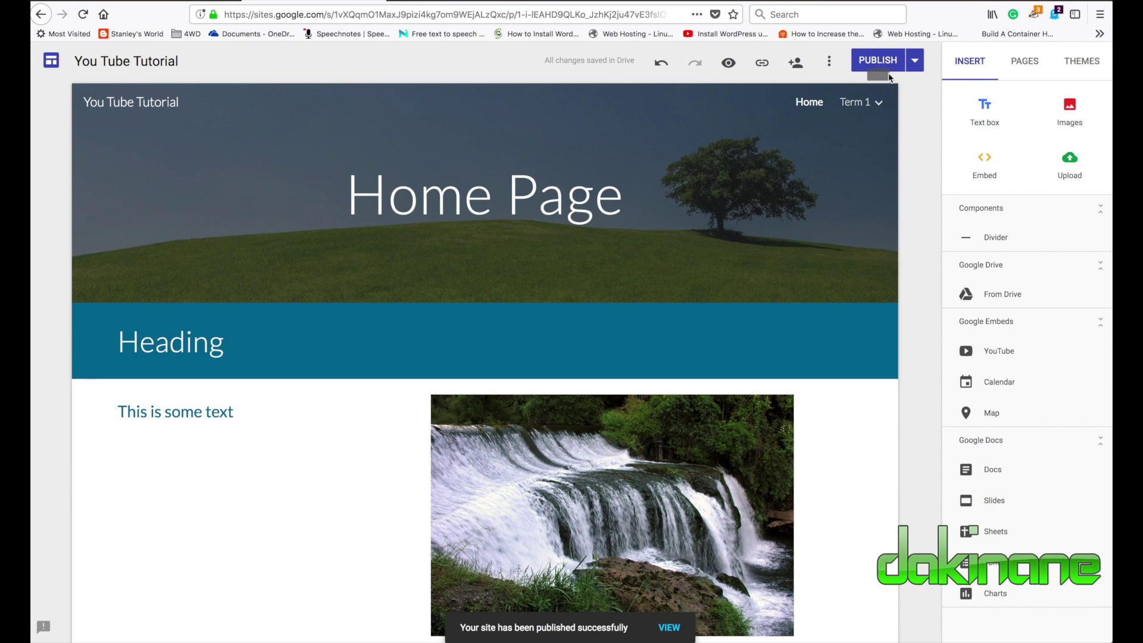
click(917, 63)
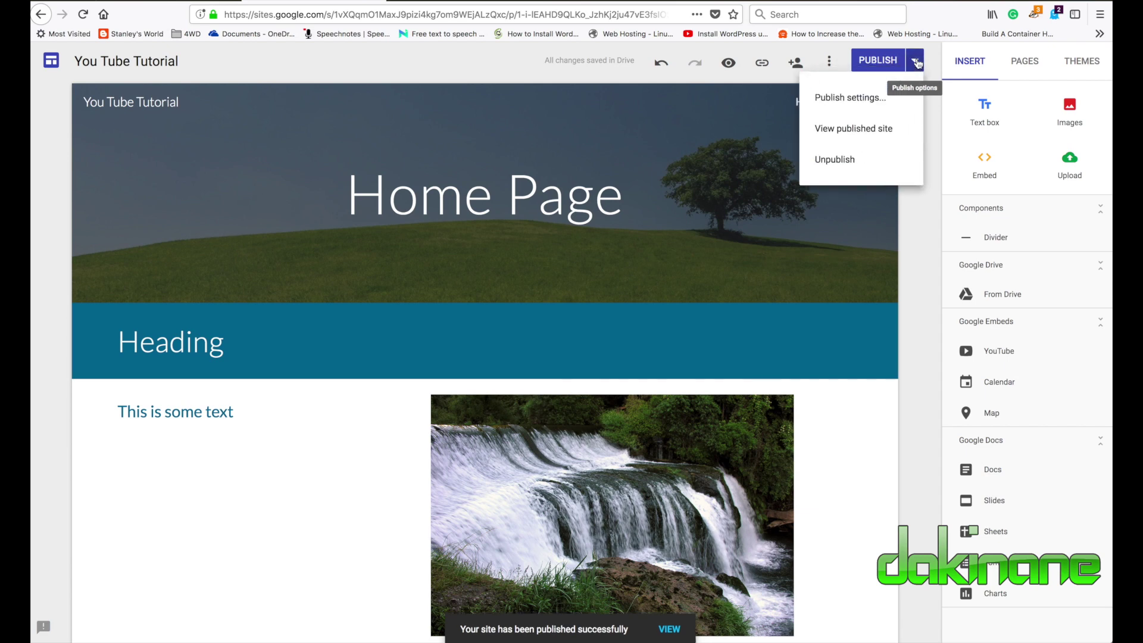
click(862, 129)
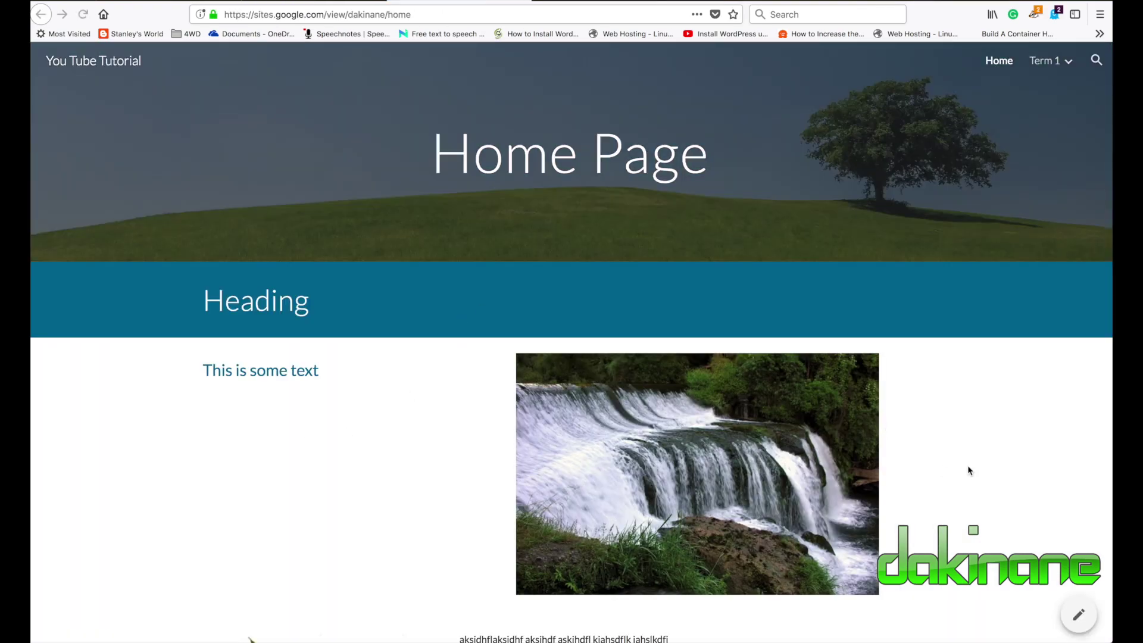
scroll(968, 470, down, 15)
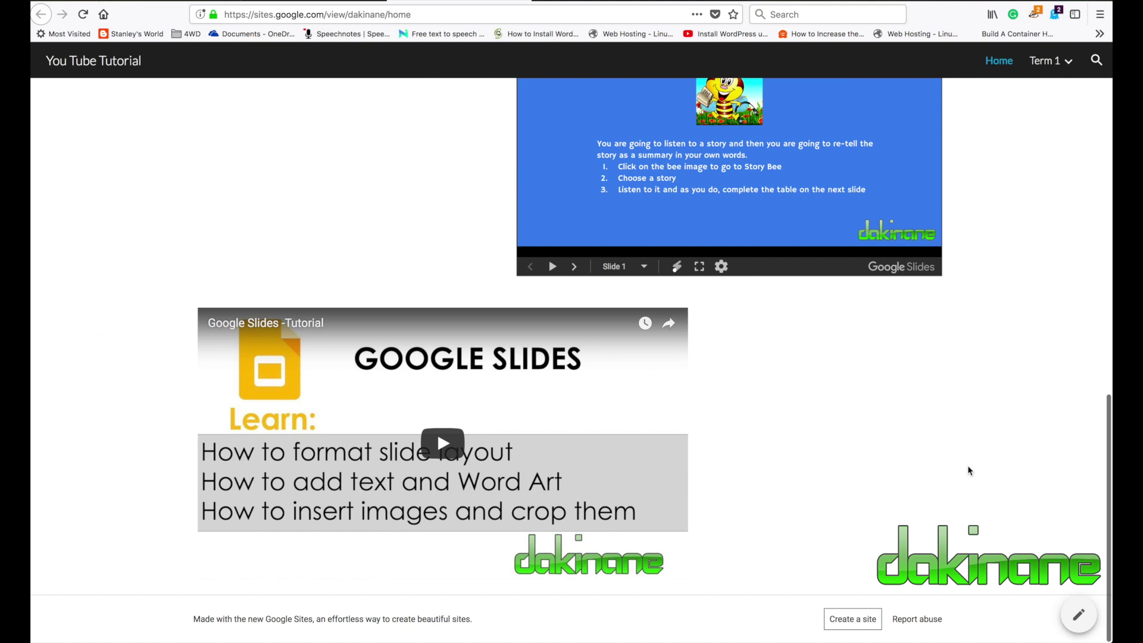
scroll(968, 471, up, 15)
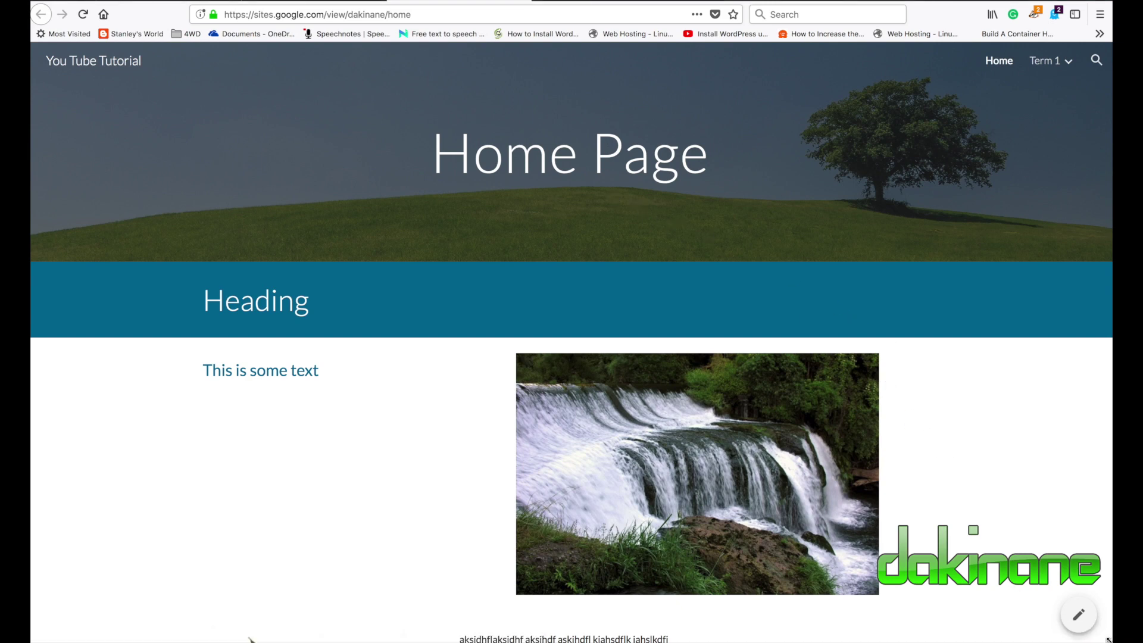
Shrink the browser window to phone size and examine how the published home page rearranges its content.
drag(1110, 640, 92, 403)
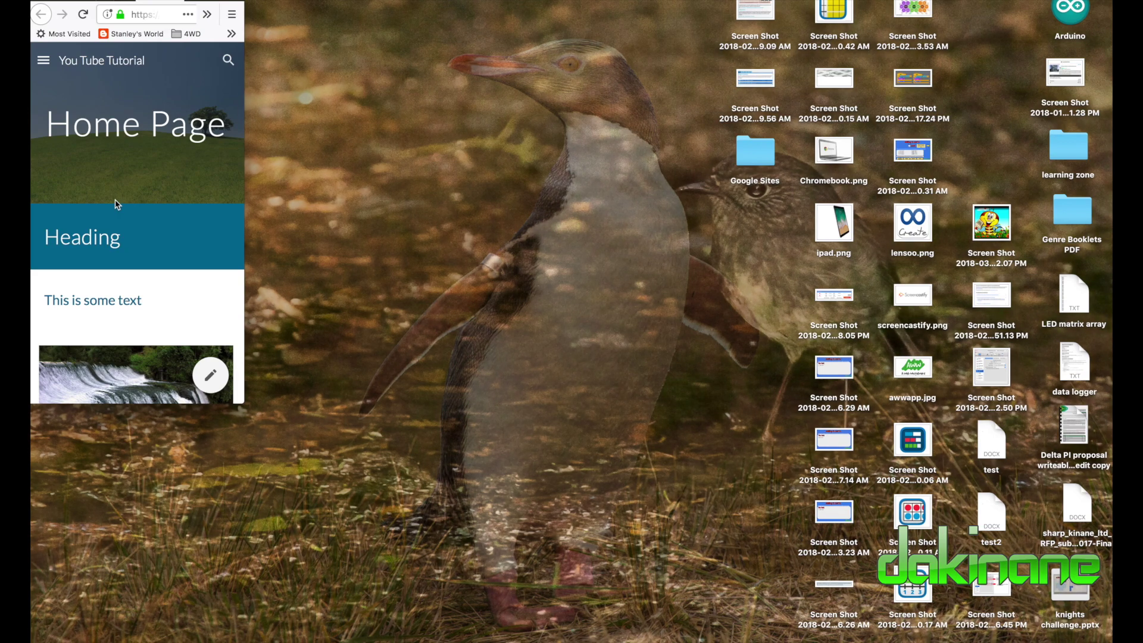
scroll(115, 199, down, 10)
scroll(115, 199, down, 3)
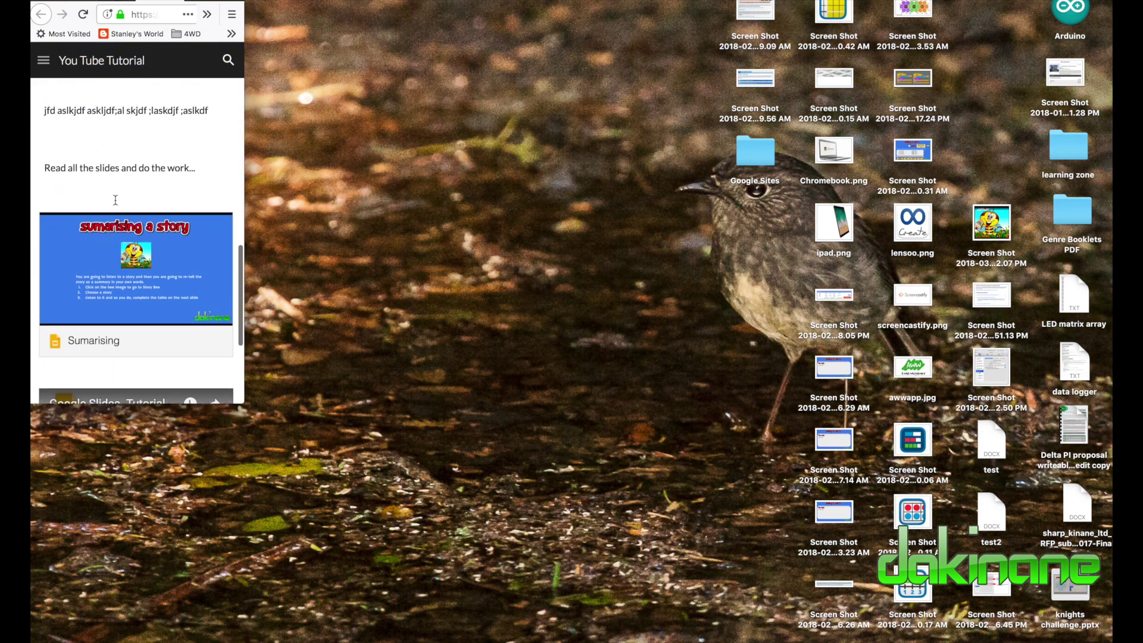
scroll(116, 202, up, 7)
scroll(115, 202, up, 3)
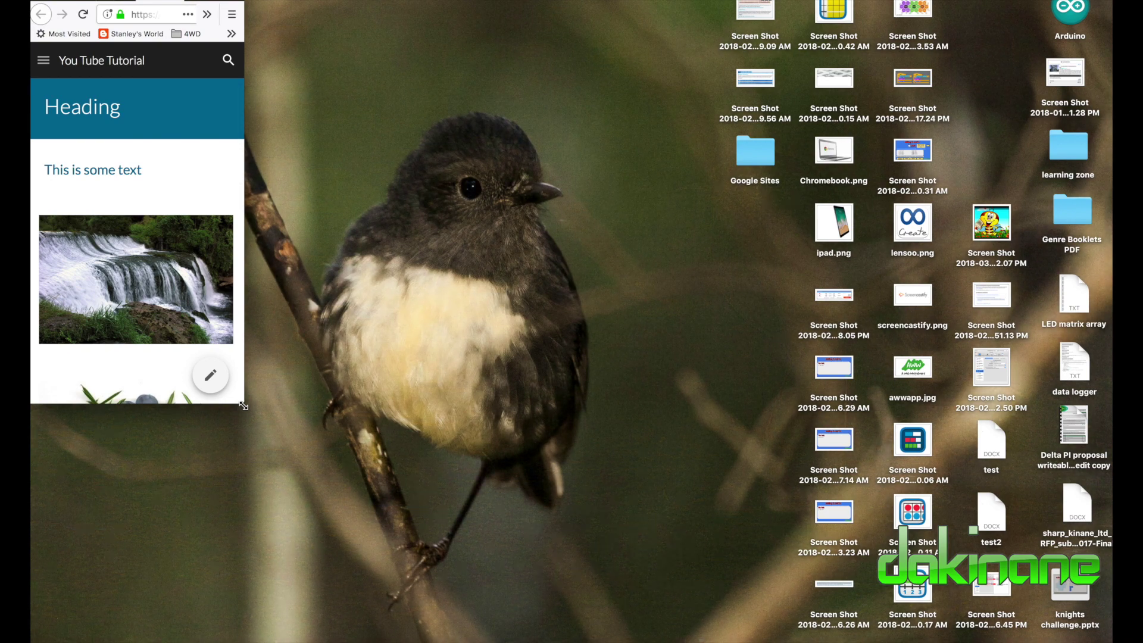
Check the published page's layout at a medium window size and a tall, narrow one, and restore the full-size window.
drag(243, 406, 754, 481)
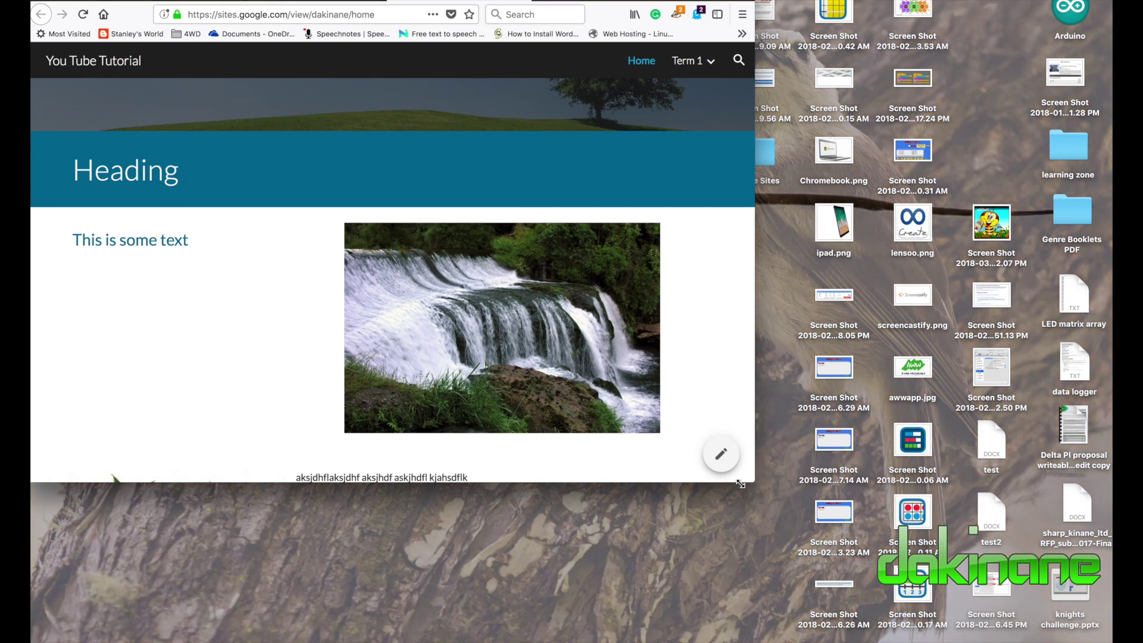
drag(755, 482, 526, 638)
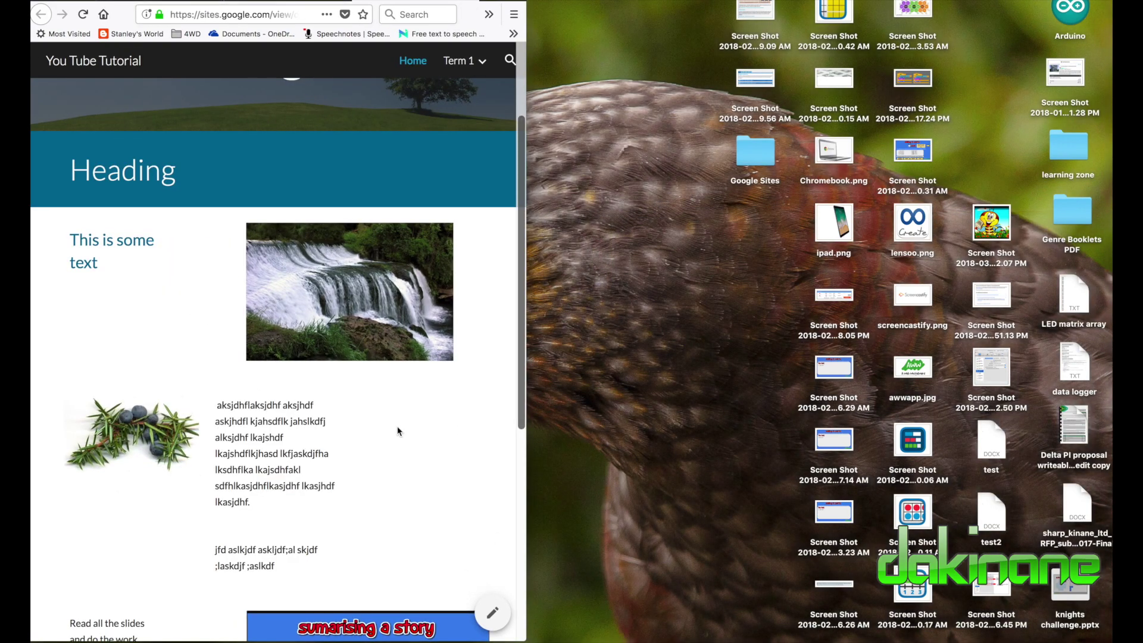
drag(523, 637, 1107, 638)
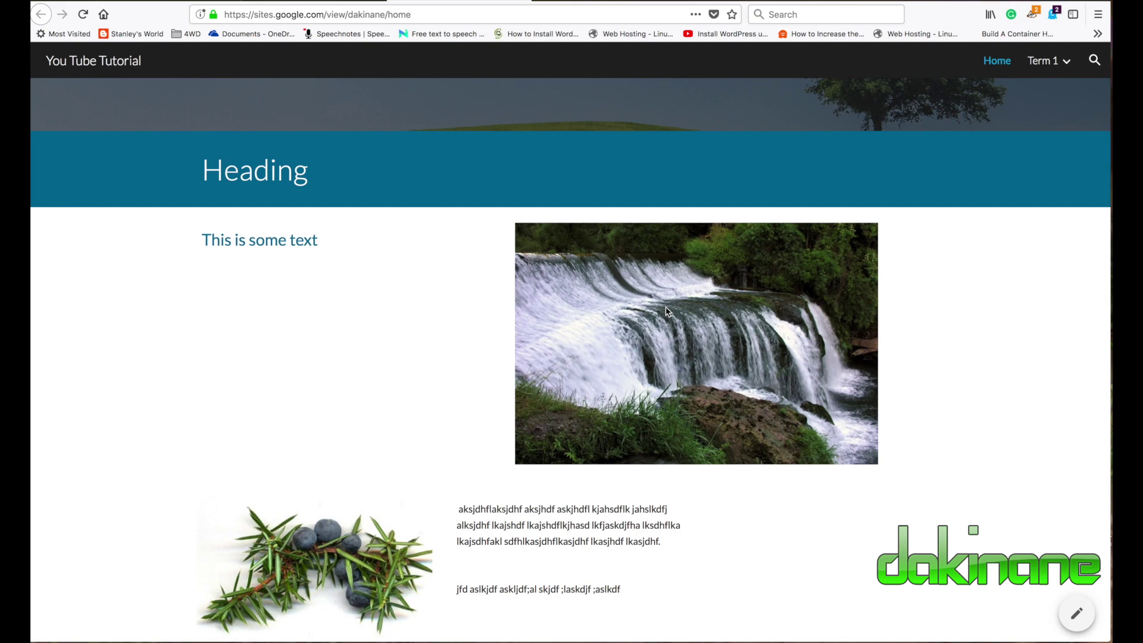
scroll(667, 311, up, 3)
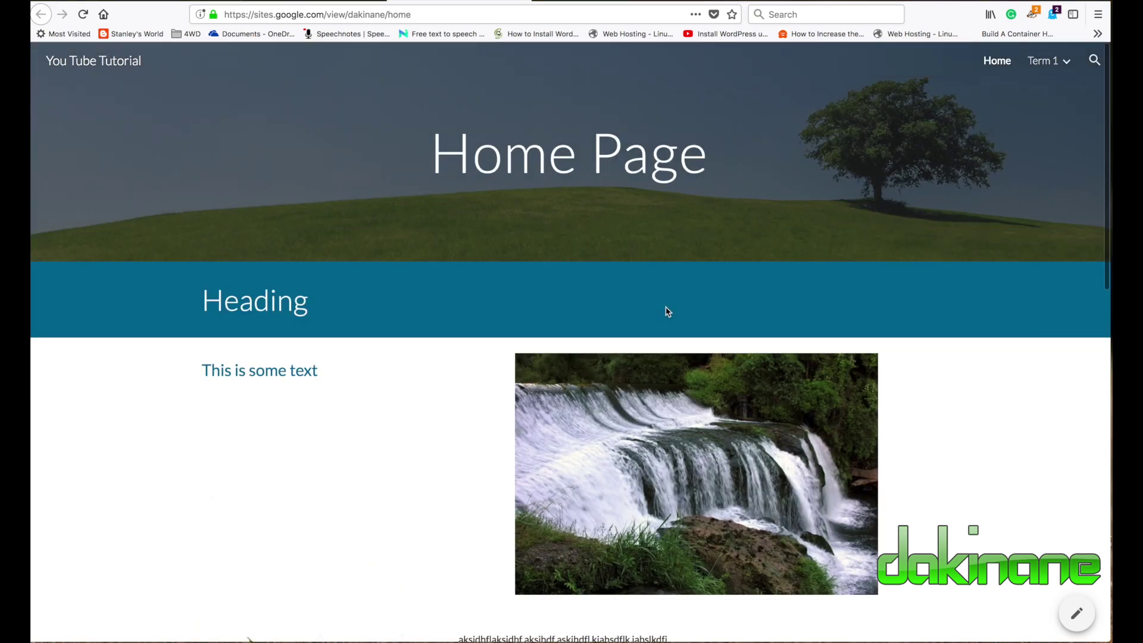